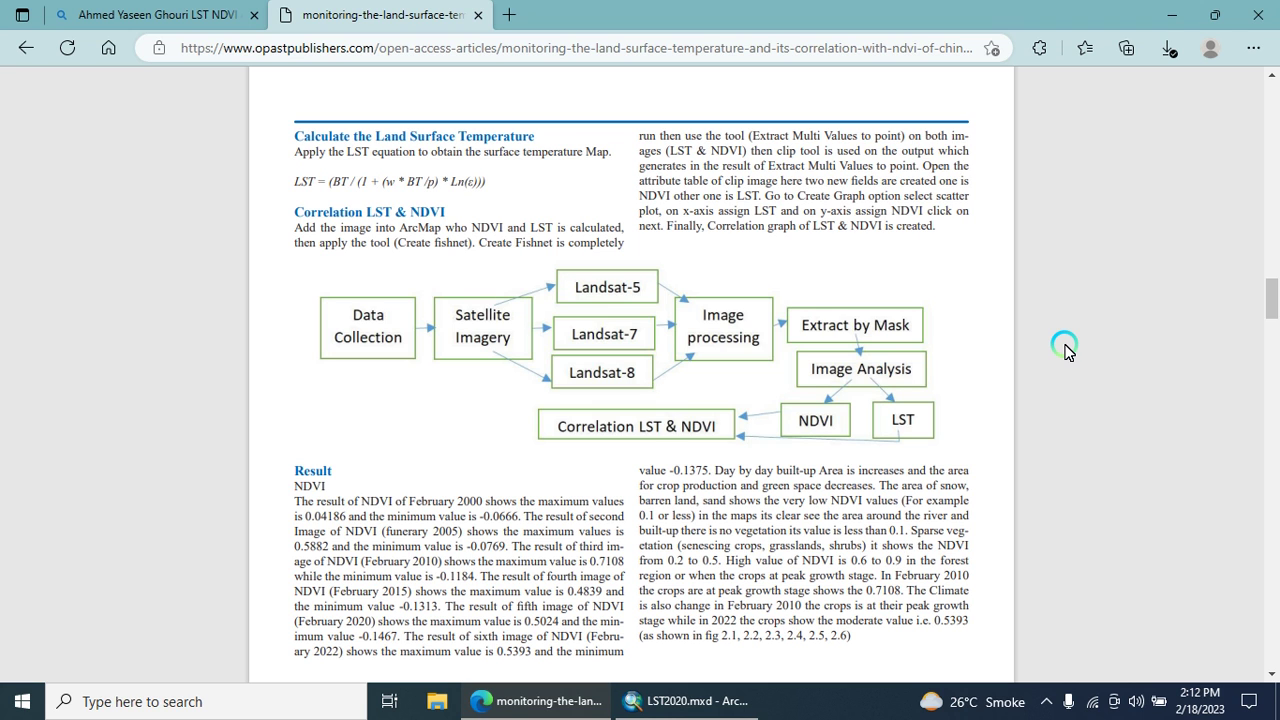
- Scroll the Edge PDF to page 7, showing the Figure 6.1–6.3 LST–NDVI correlation scatter plots
drag(1272, 302, 1272, 92)
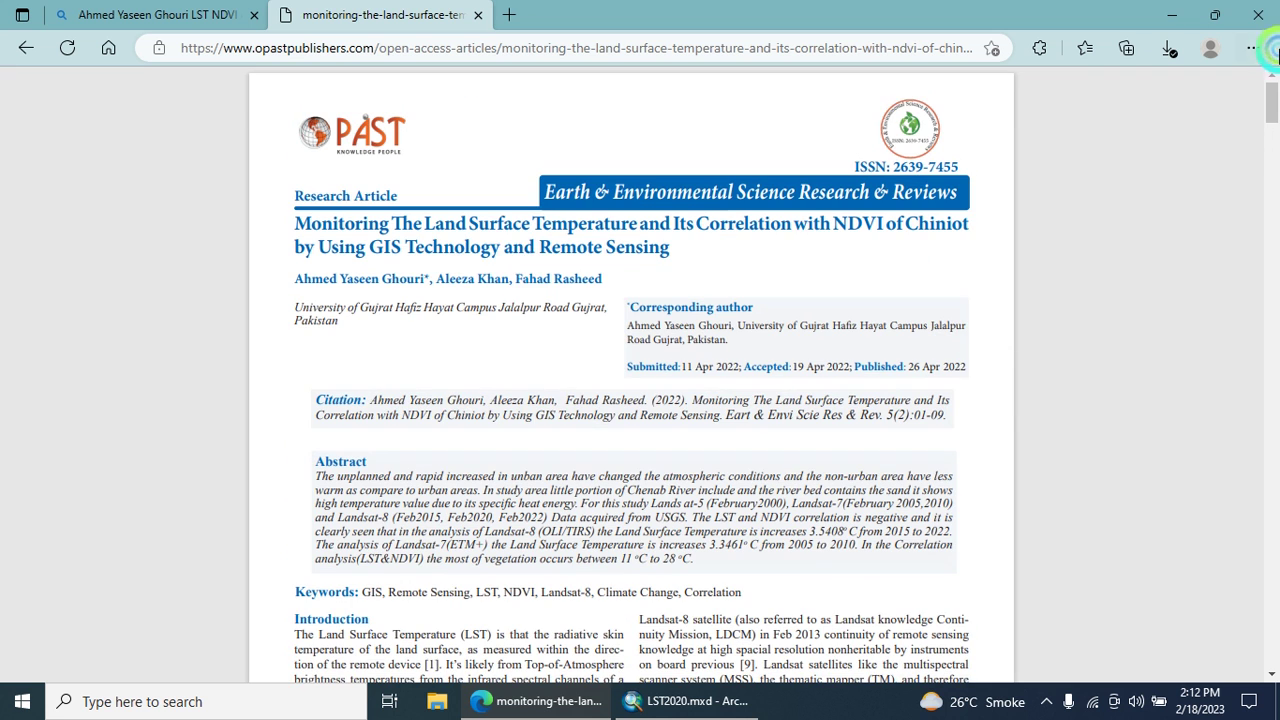
drag(686, 224, 885, 226)
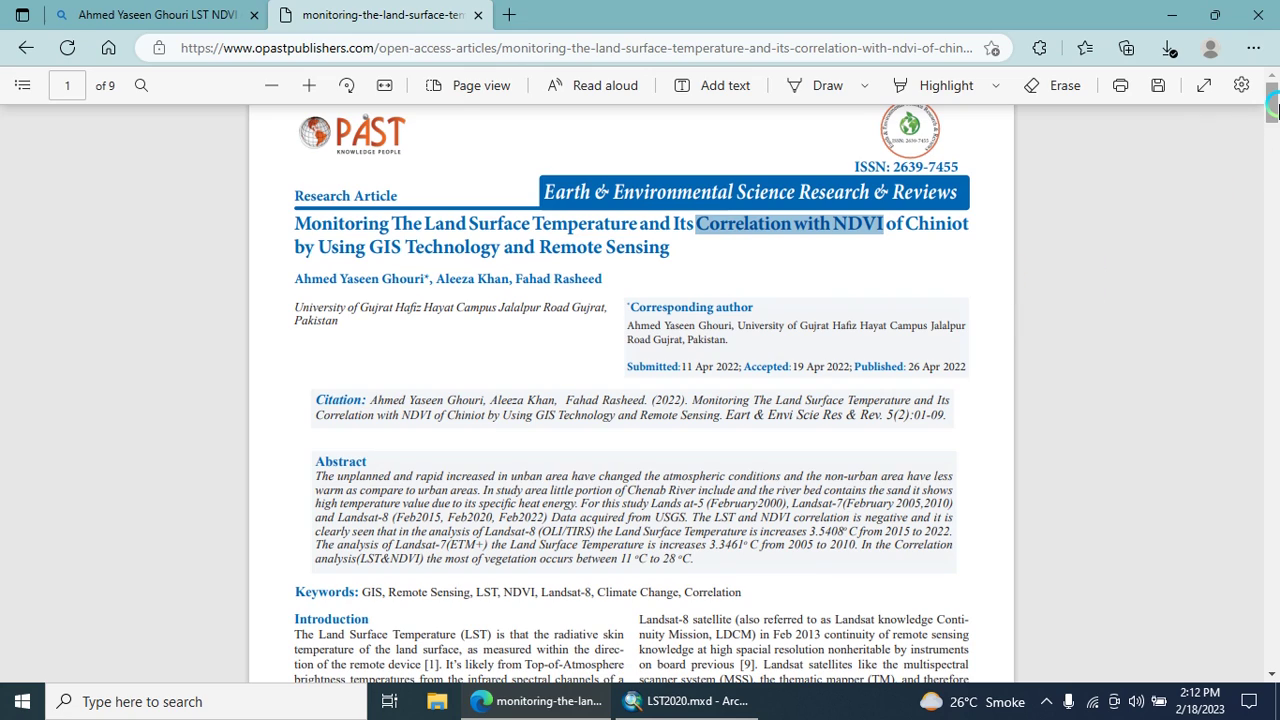
drag(1272, 110, 1272, 487)
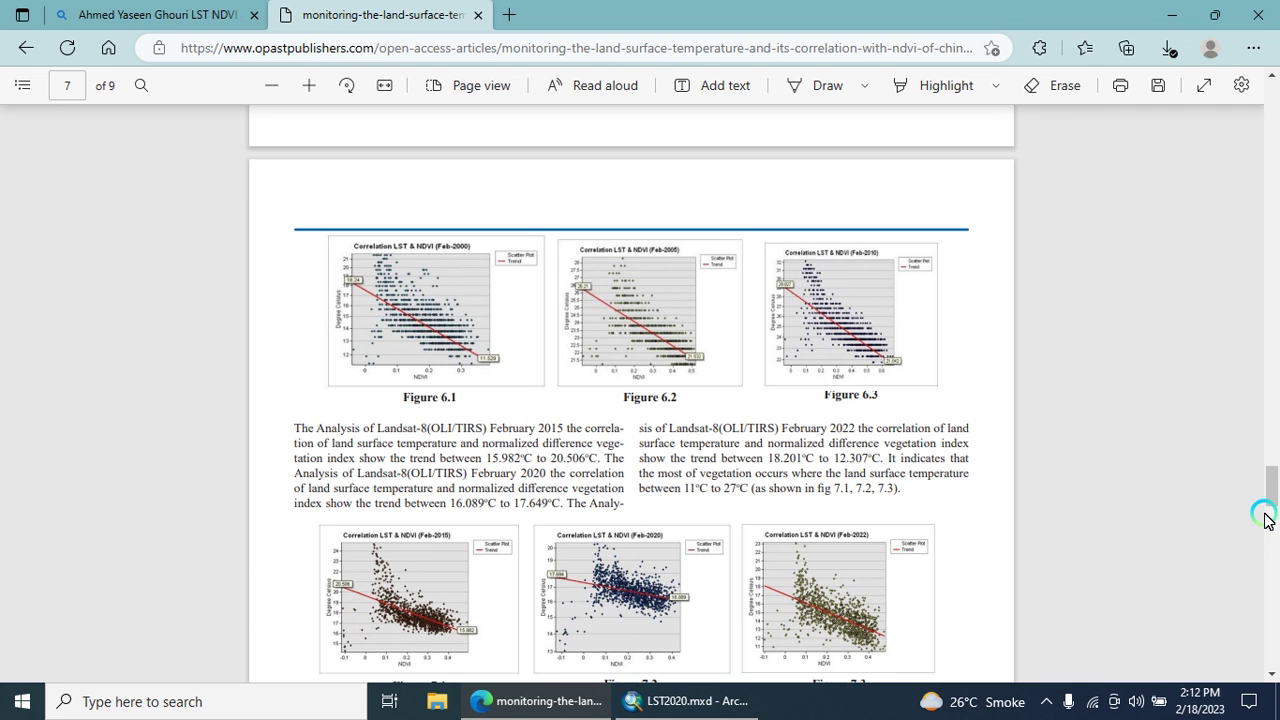
- Scroll up to the Correlation LST & NDVI paragraph and highlight the sentence about adding images into ArcMap
drag(1272, 497, 1270, 320)
scroll(415, 430, up, 5)
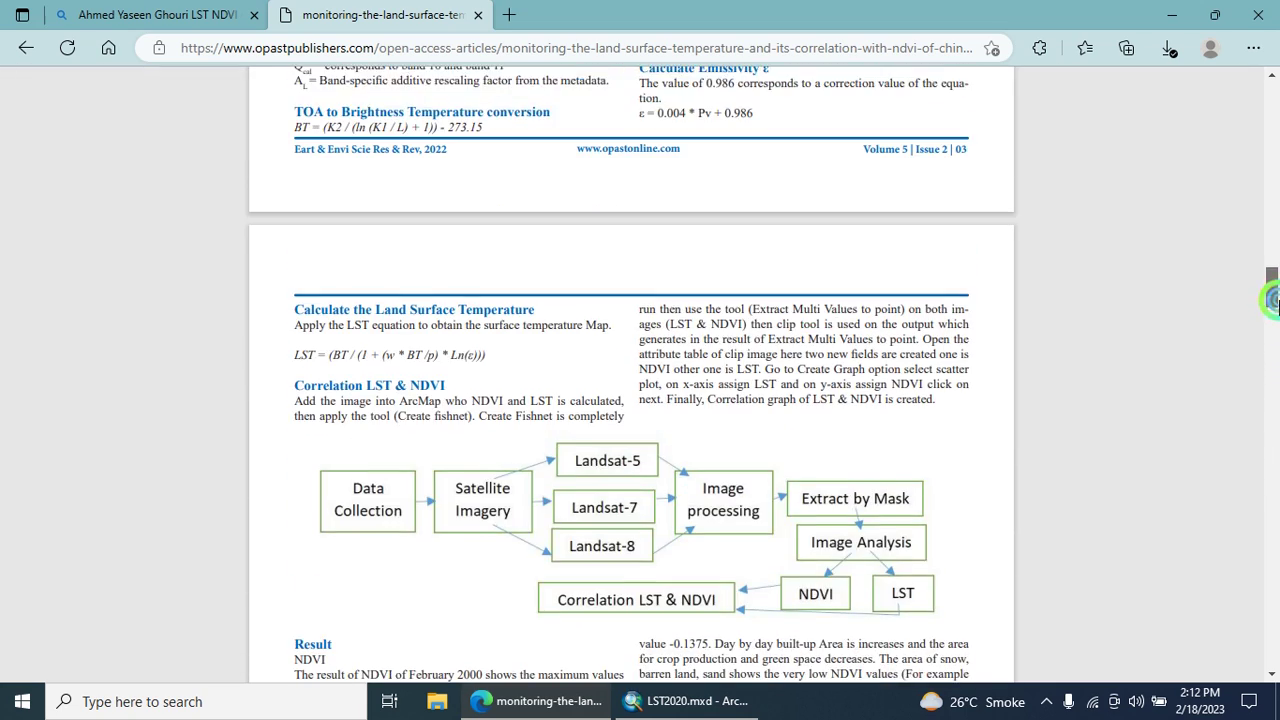
click(291, 421)
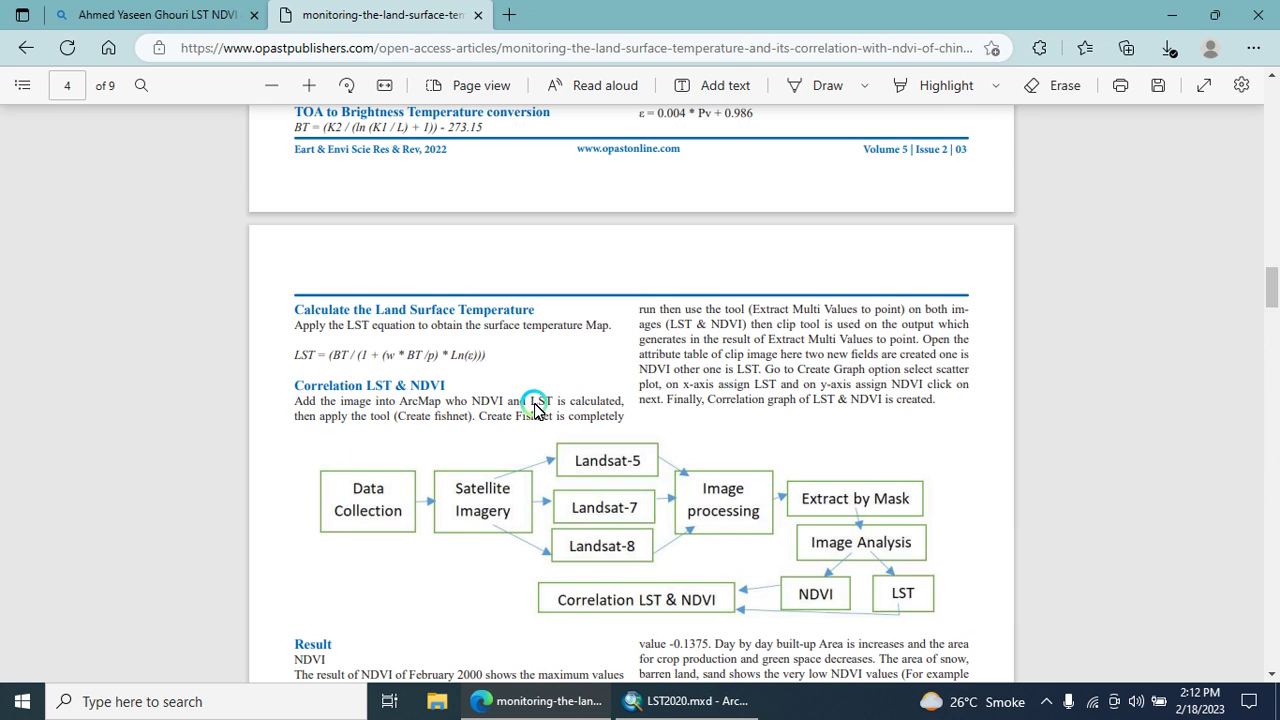
drag(620, 405, 288, 410)
- Select '(Create fishnet)' in the paper, then return to the ArcMap map
click(663, 699)
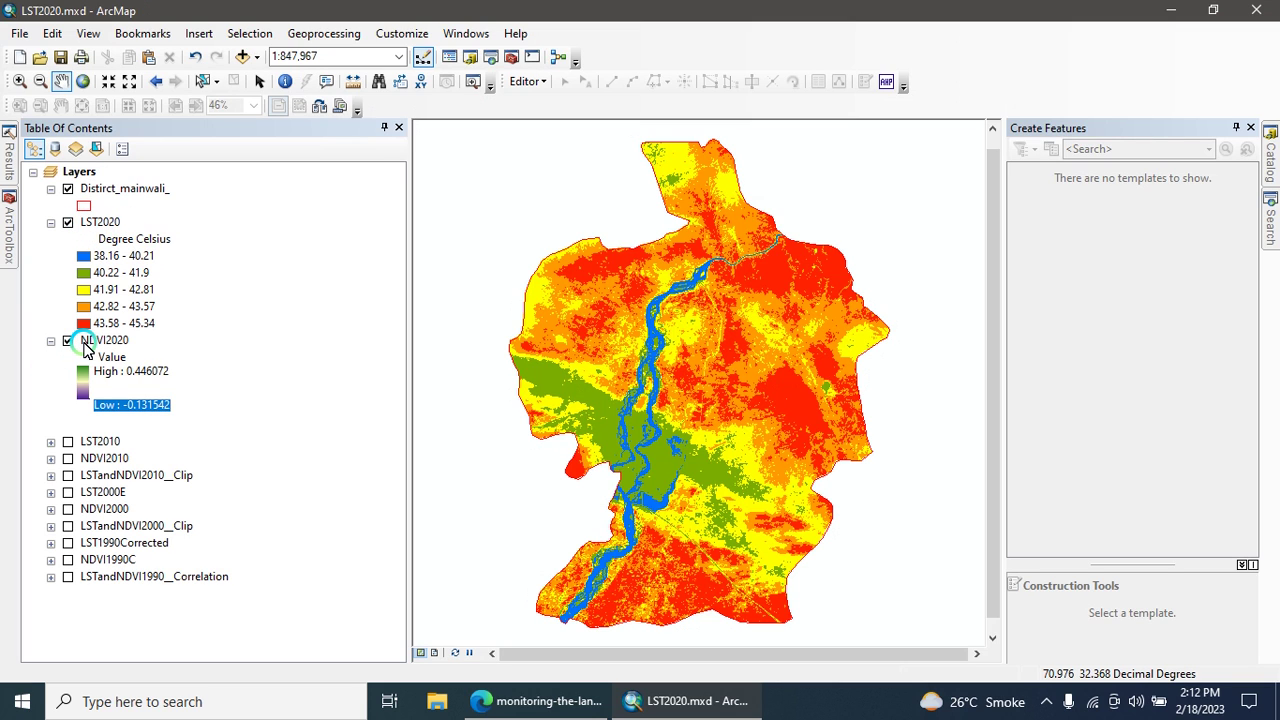
click(682, 701)
click(472, 421)
click(339, 429)
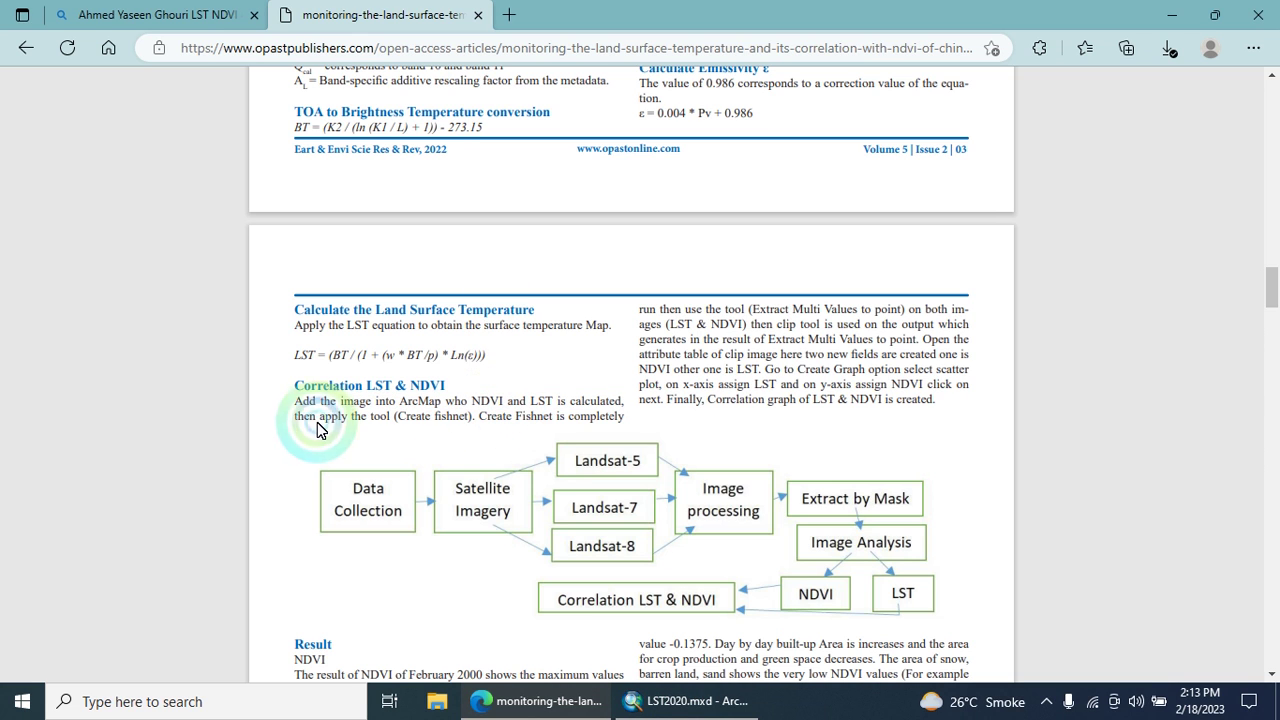
drag(395, 417, 472, 417)
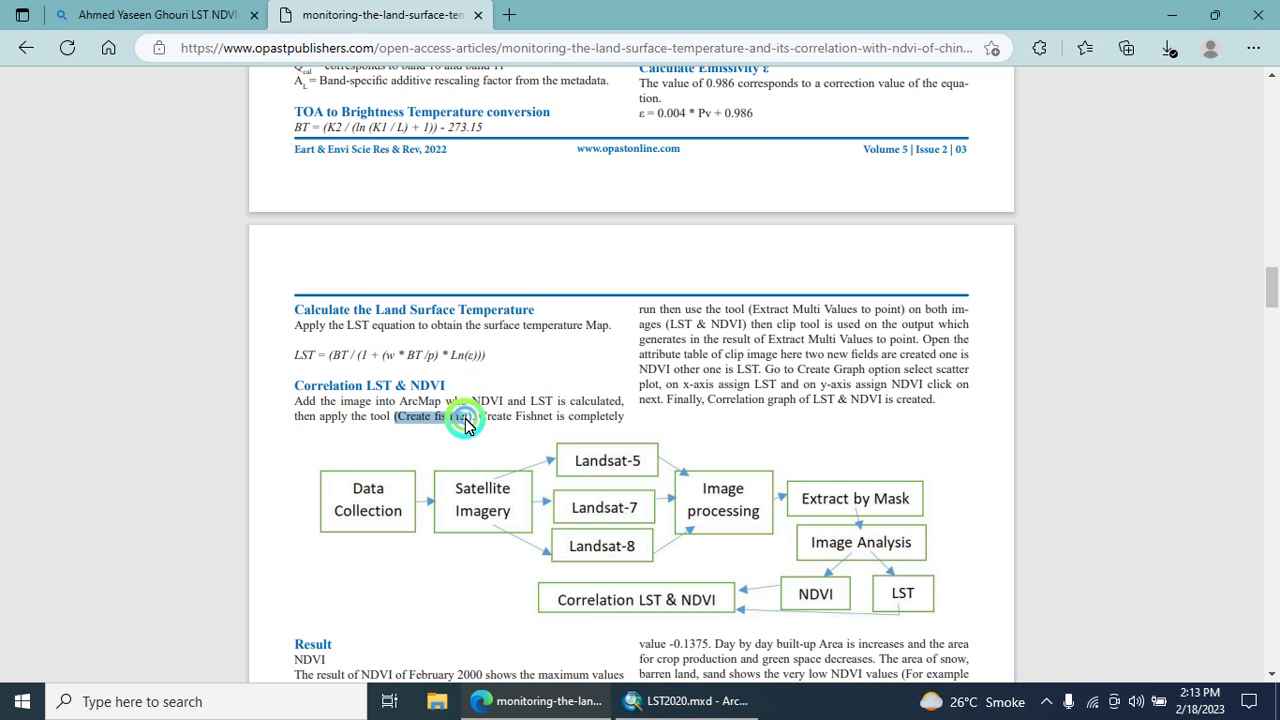
click(683, 701)
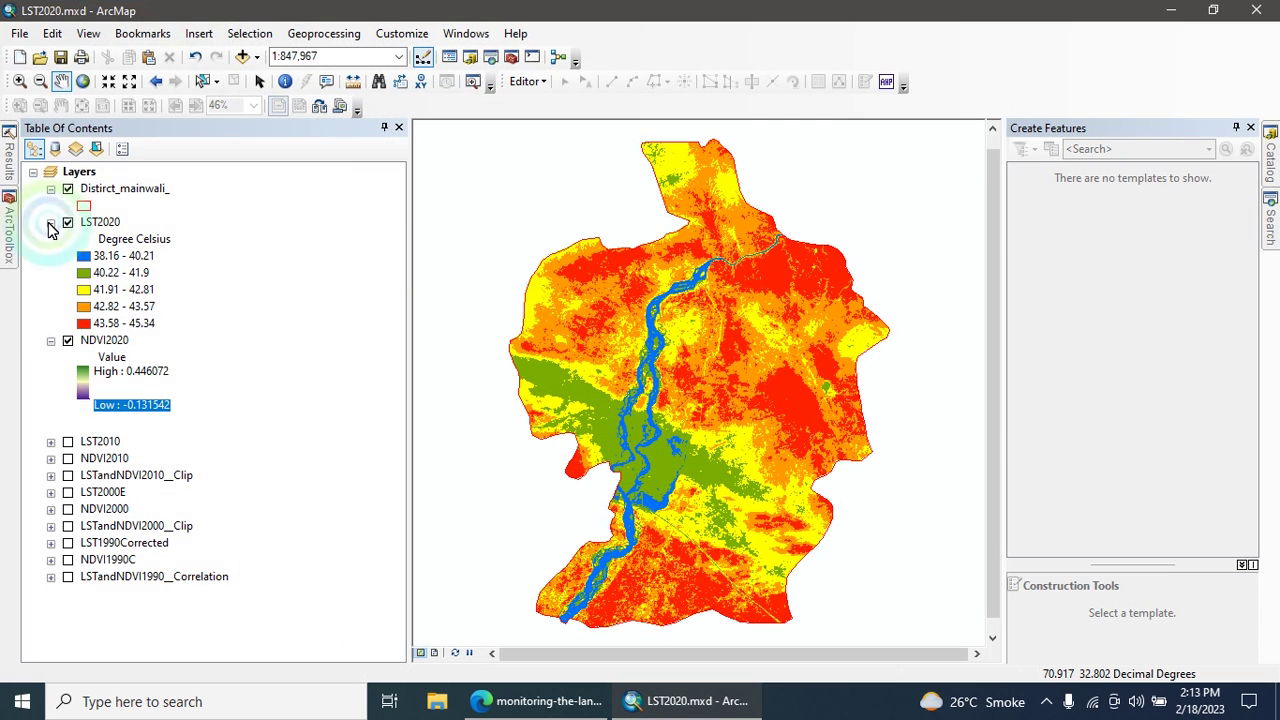
- Open Create Fishnet from ArcToolbox under Data Management Tools > Sampling
click(8, 212)
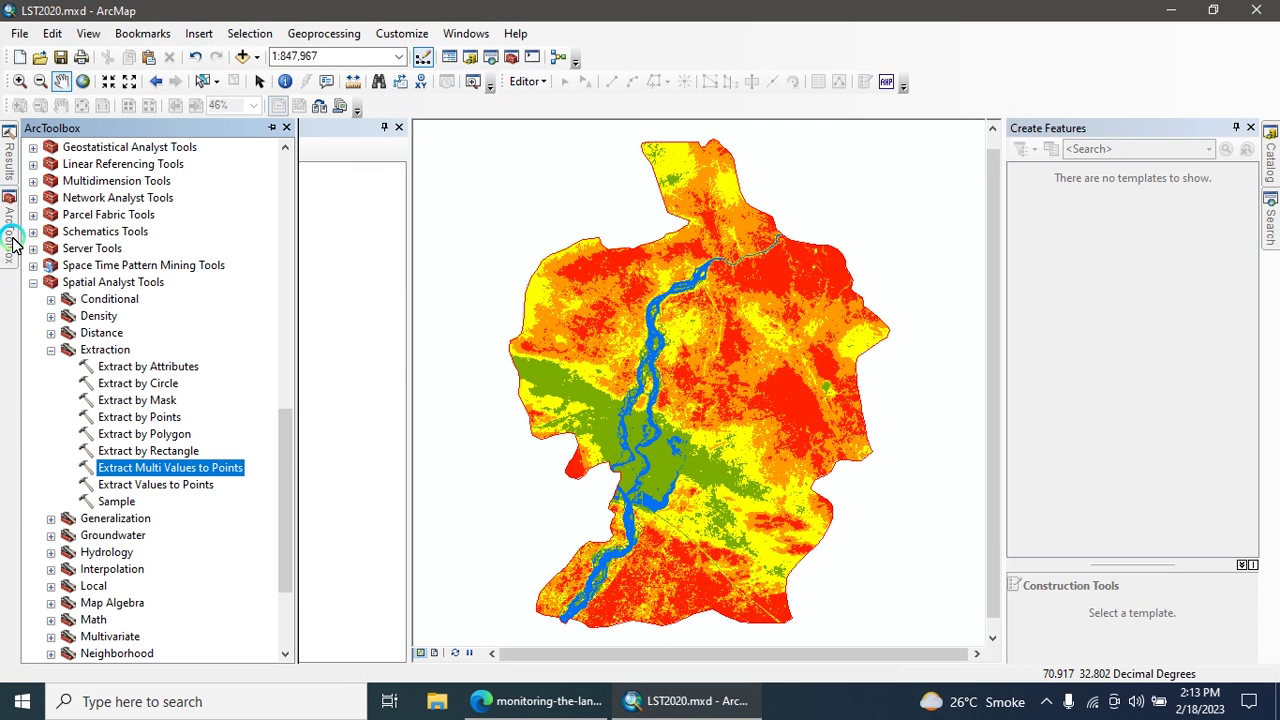
drag(282, 449, 291, 205)
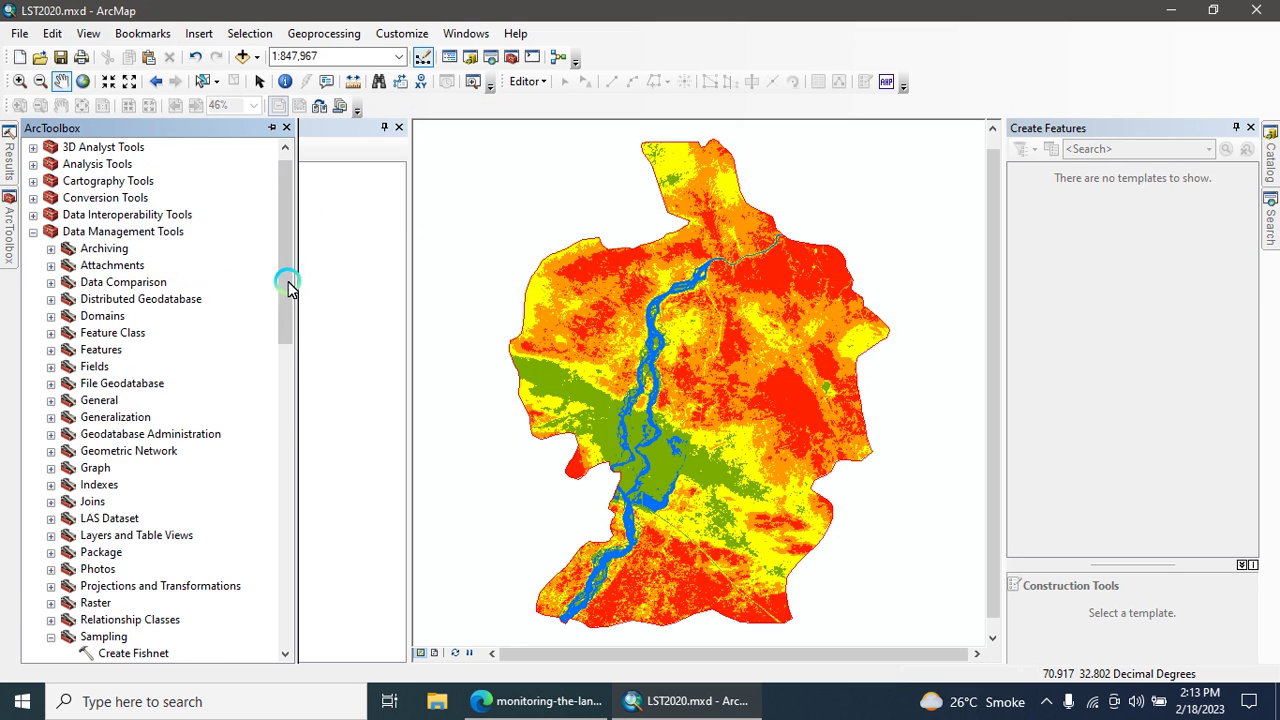
drag(287, 288, 286, 377)
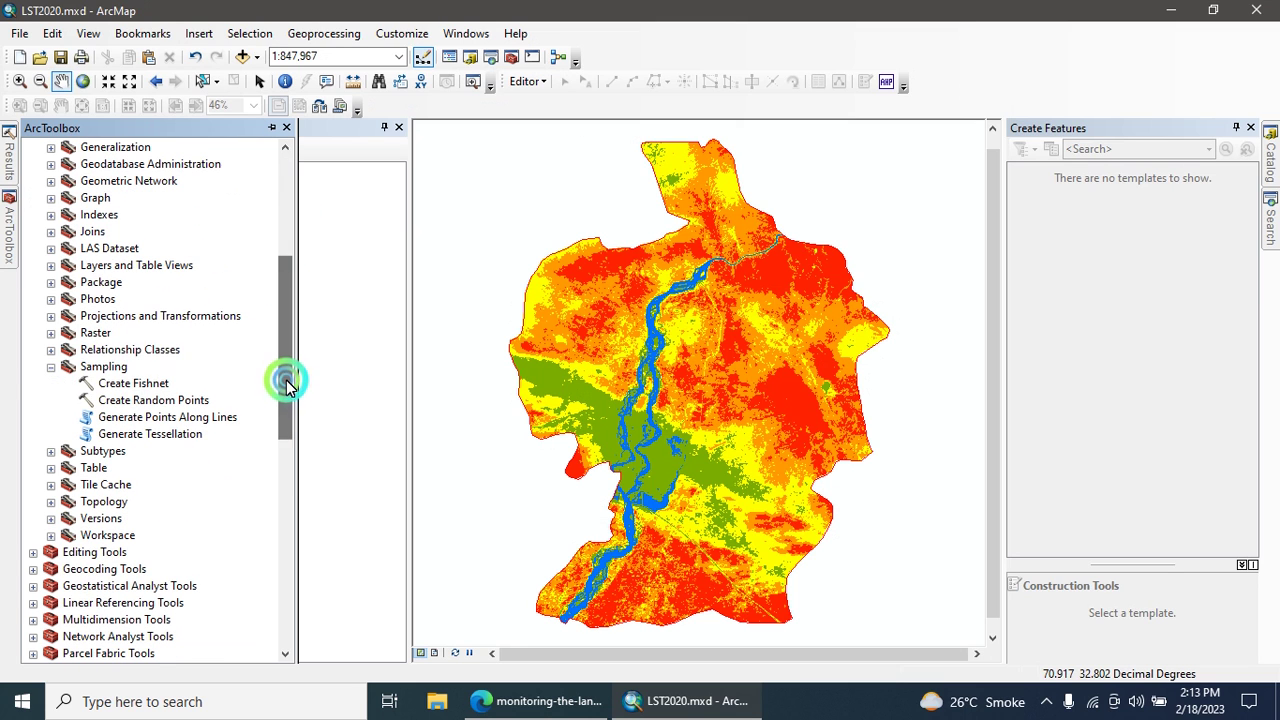
double_click(137, 385)
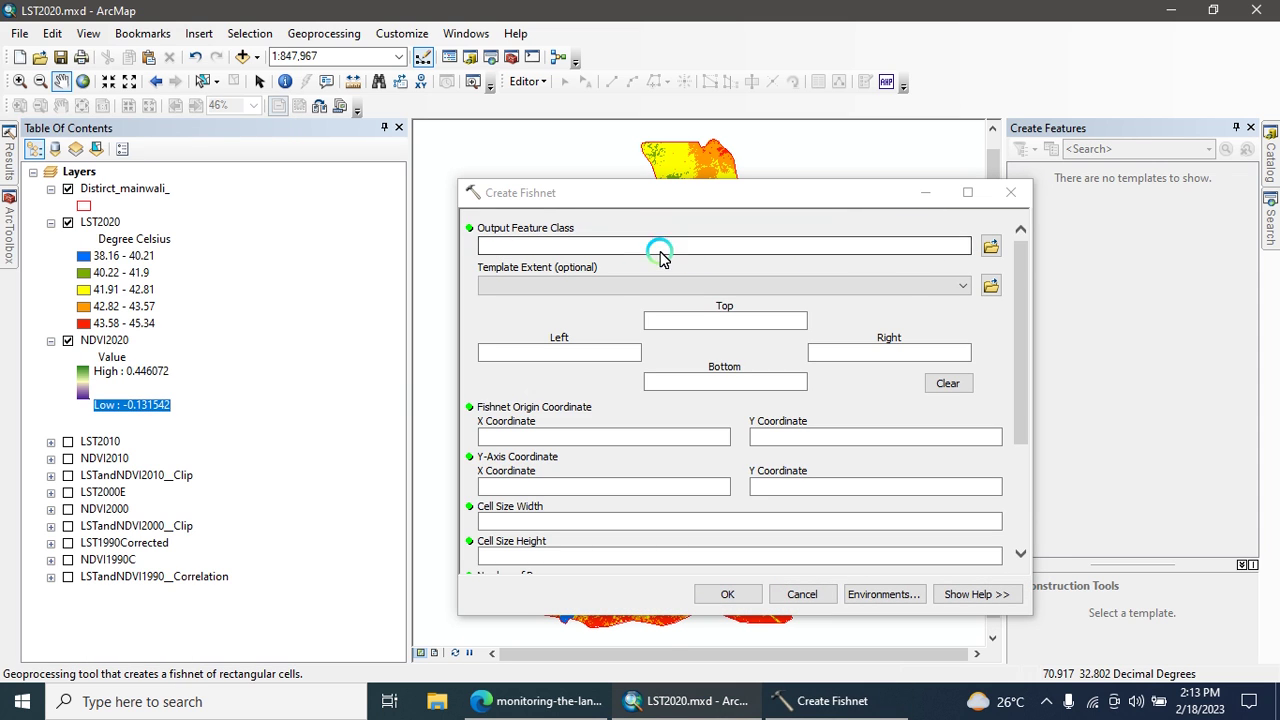
- Save the fishnet output as LSTandNDVI2020 in the LST mainwali geodatabase
click(990, 246)
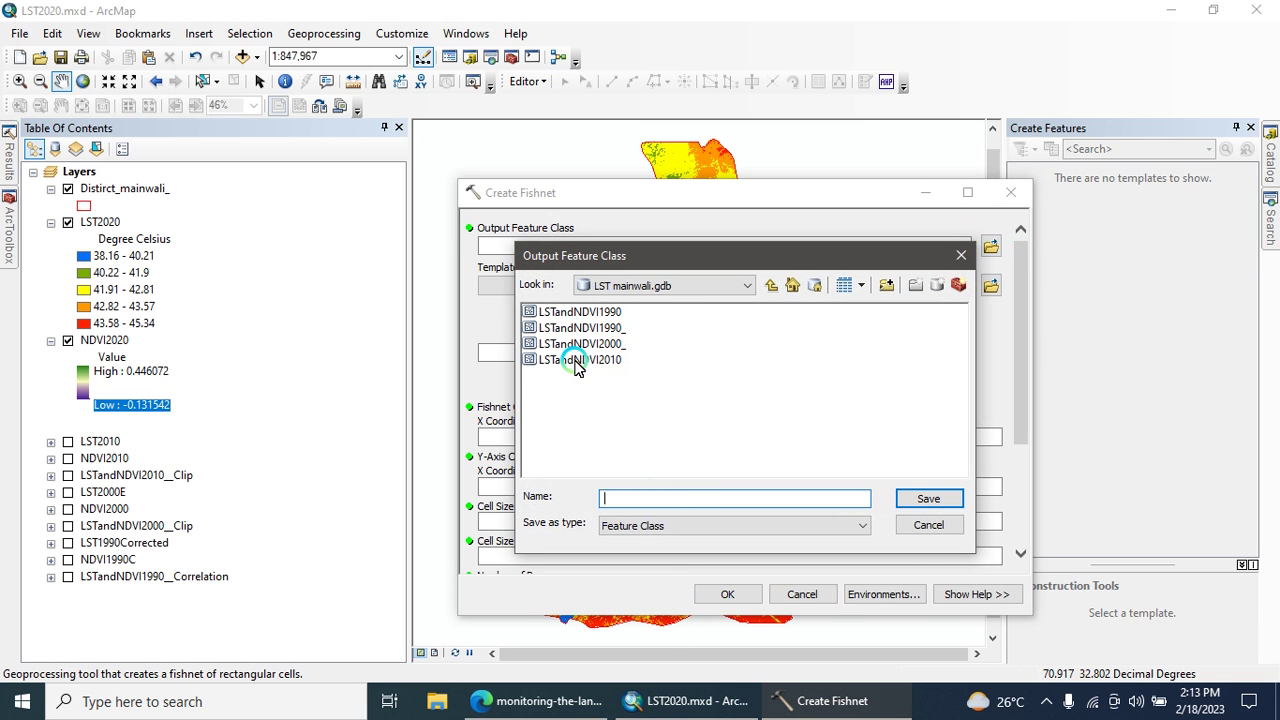
click(576, 366)
double_click(688, 500)
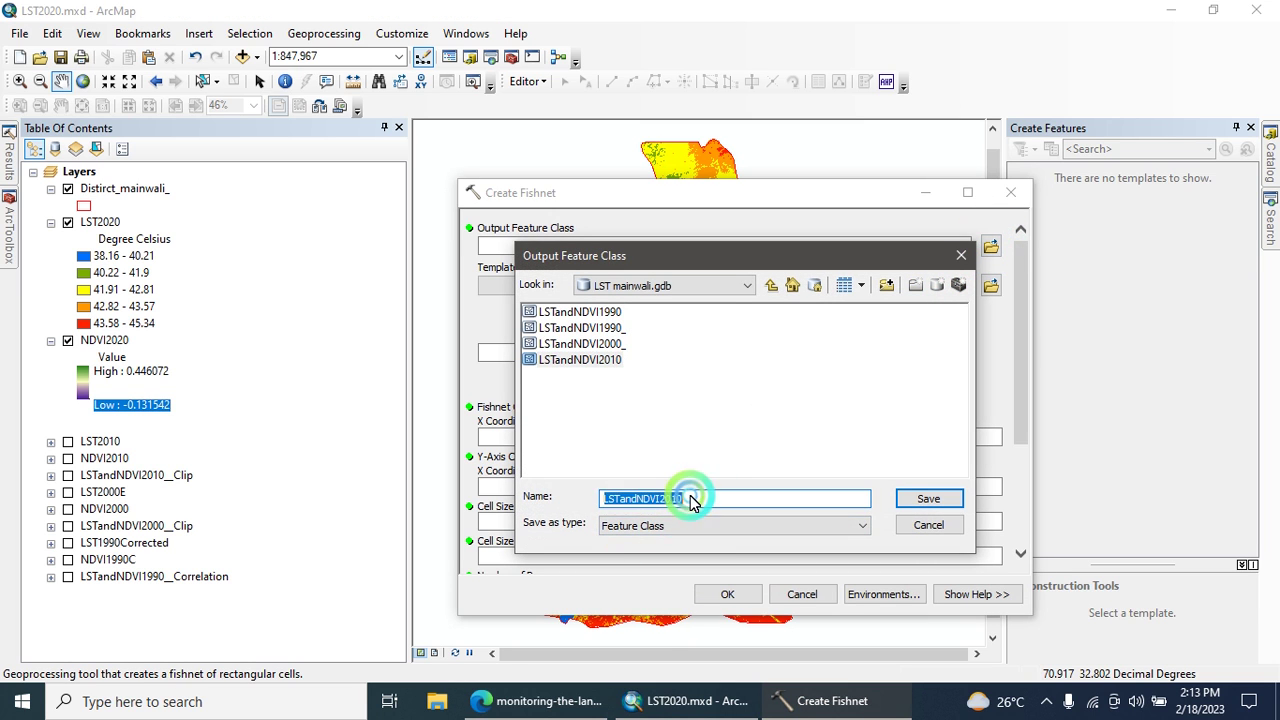
click(690, 500)
key(BackSpace)
key(BackSpace)
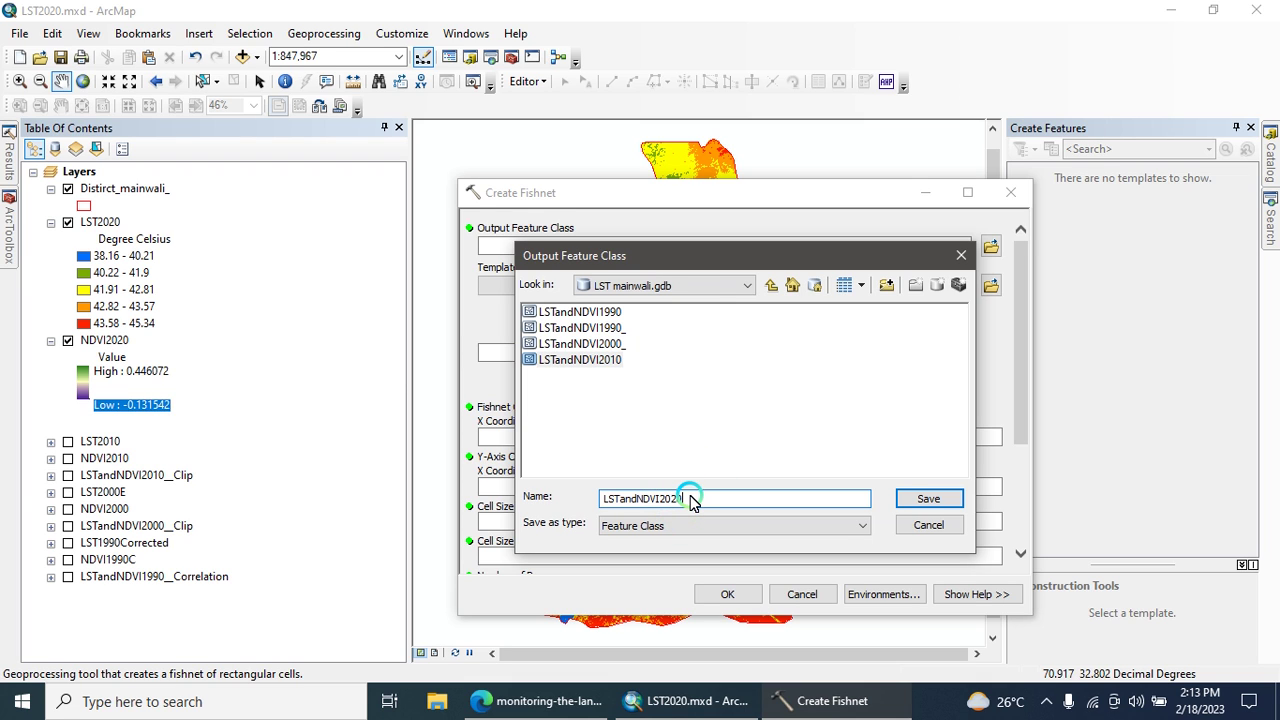
click(928, 498)
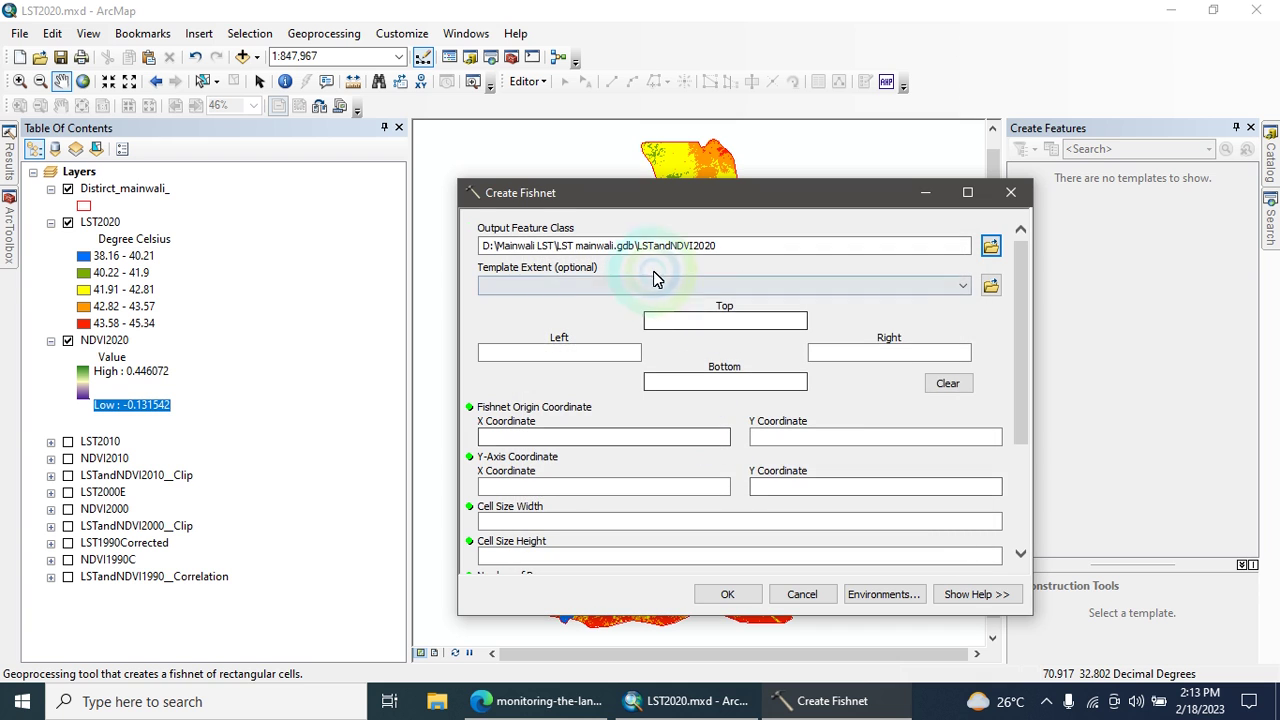
- Set the fishnet template extent to match the Districtt_mainwali_ layer
click(598, 286)
click(531, 312)
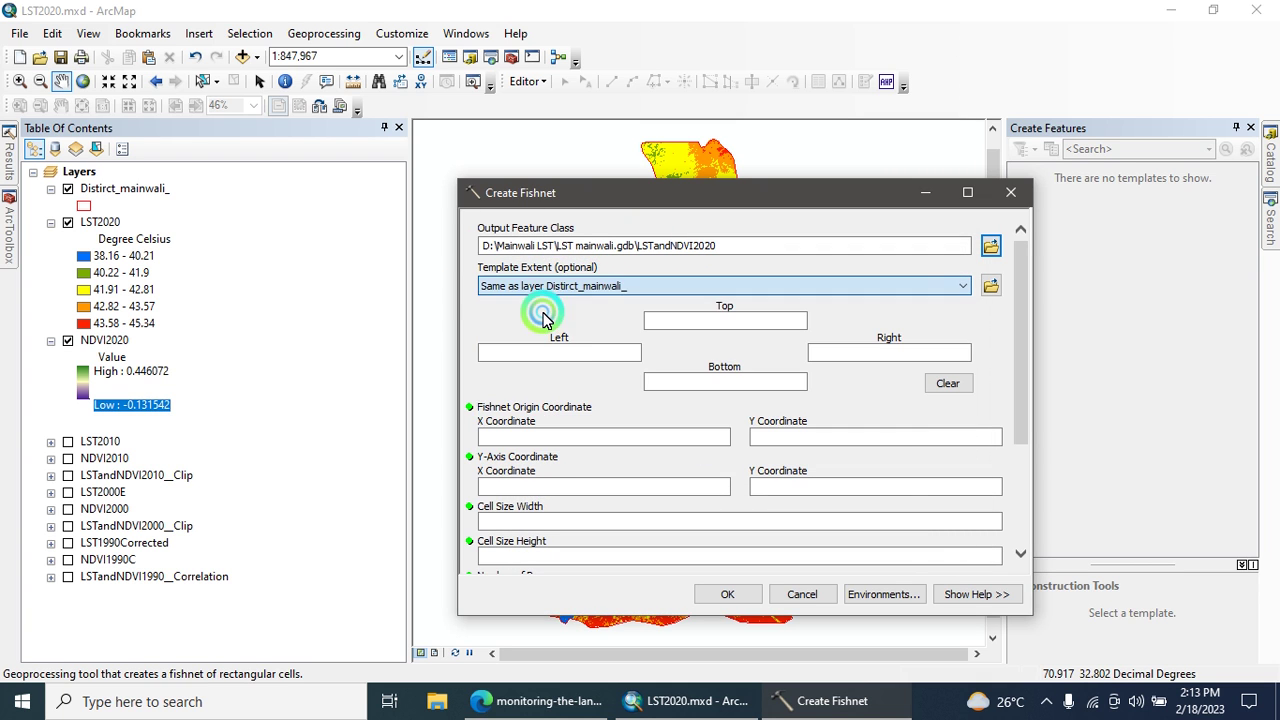
click(45, 207)
click(320, 235)
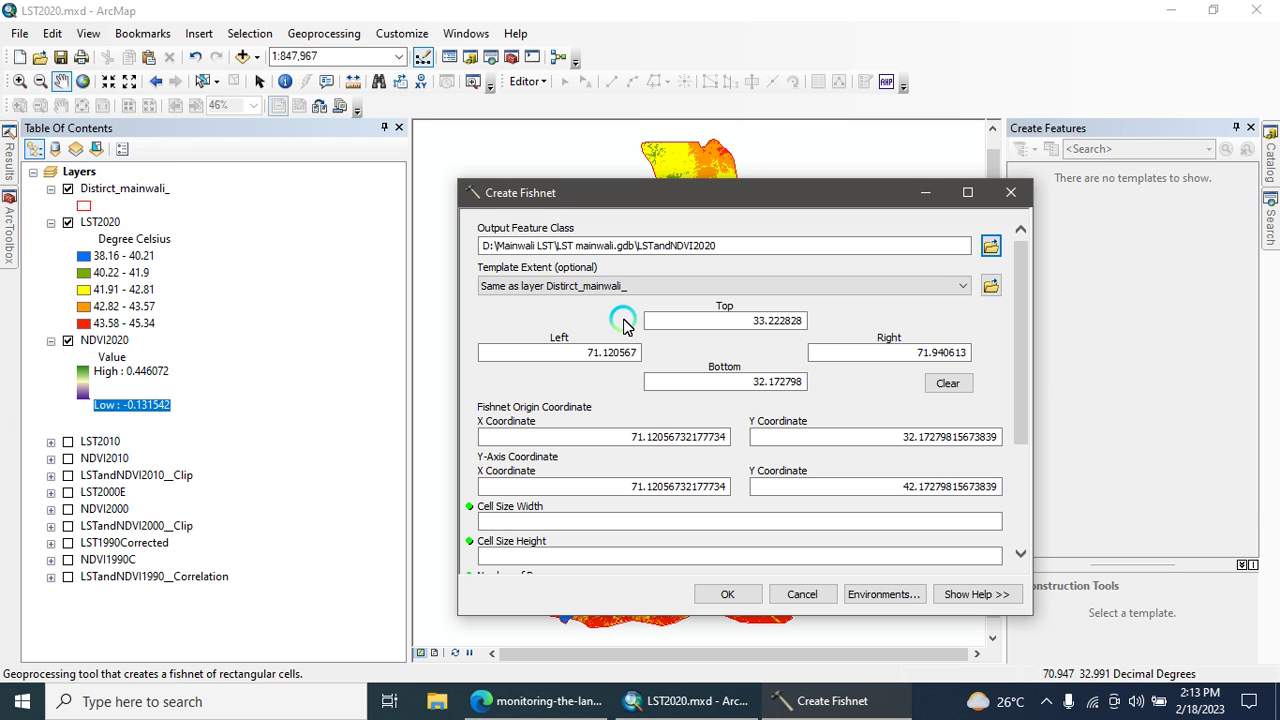
drag(1030, 360, 1030, 462)
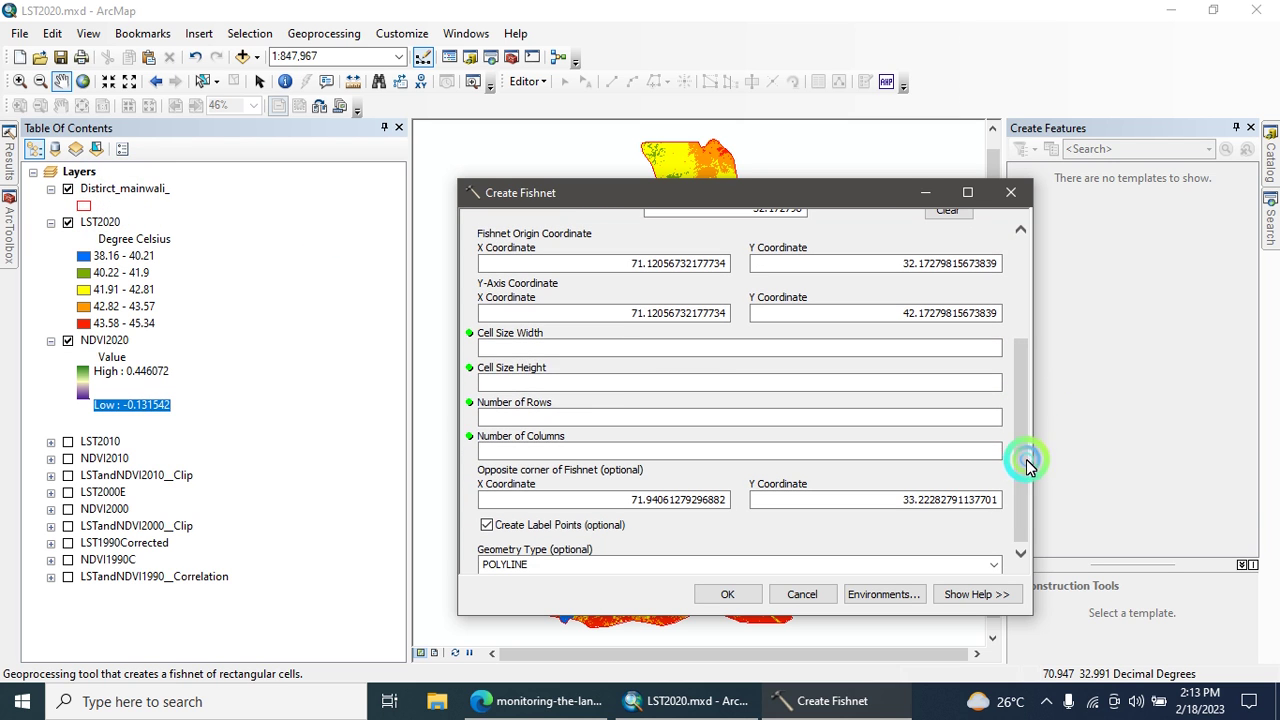
click(597, 350)
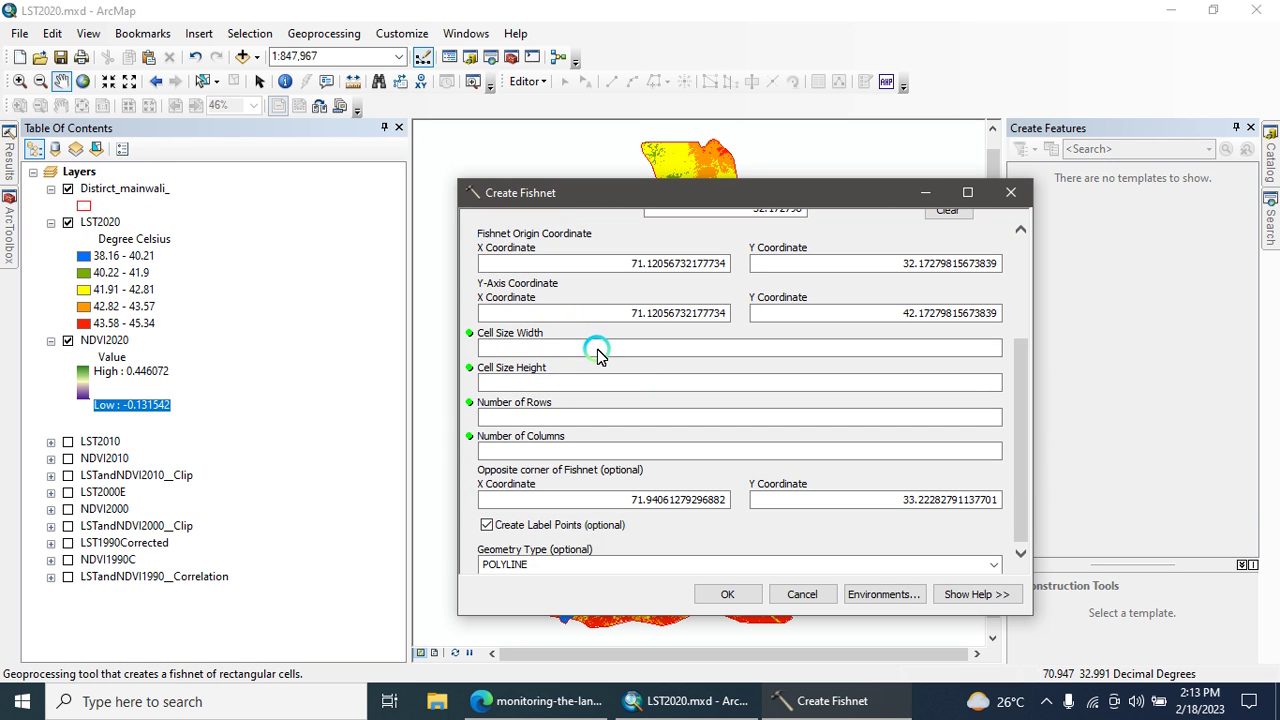
click(560, 385)
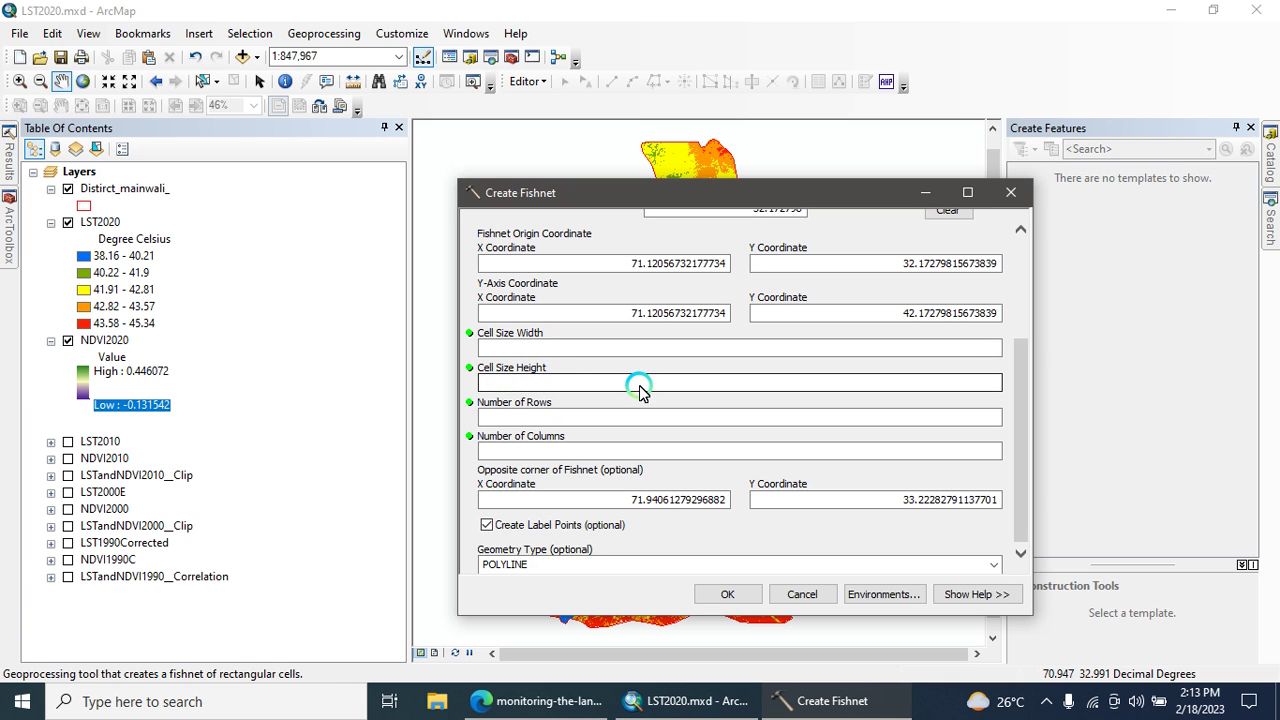
- Use 50 rows, 50 columns and POLYGON geometry, then run Create Fishnet
click(763, 416)
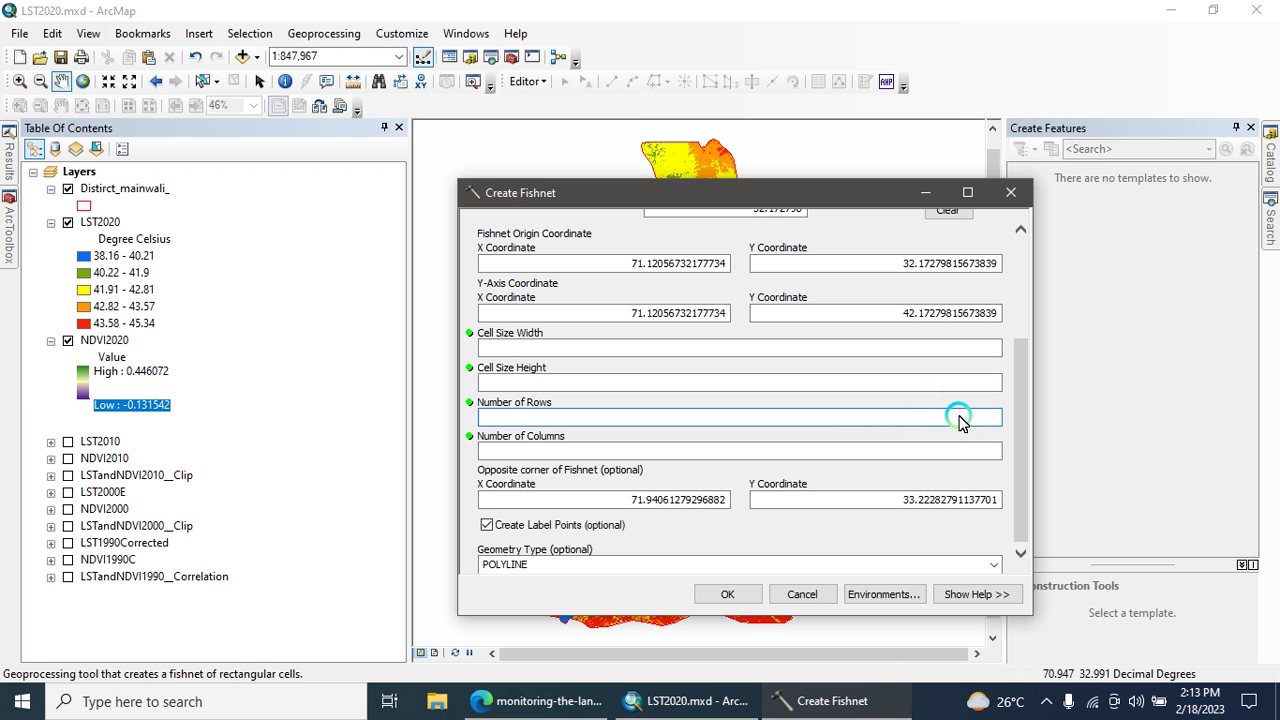
click(980, 452)
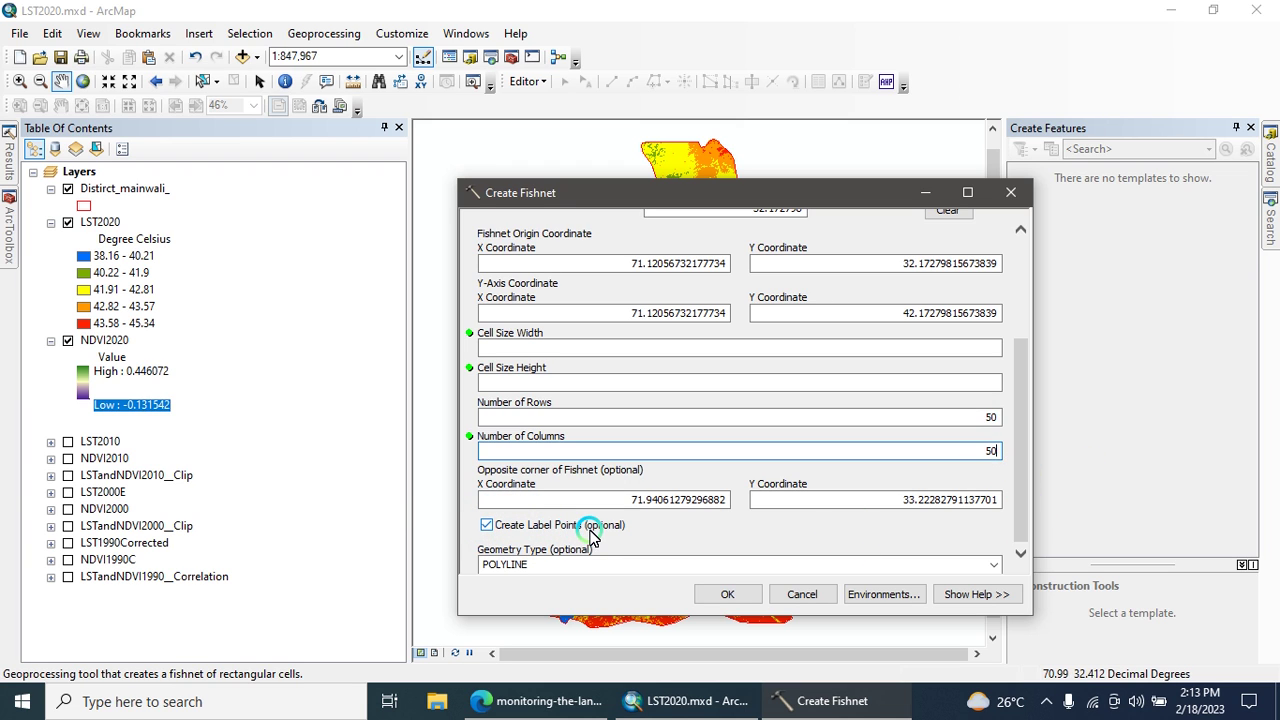
drag(489, 533, 570, 572)
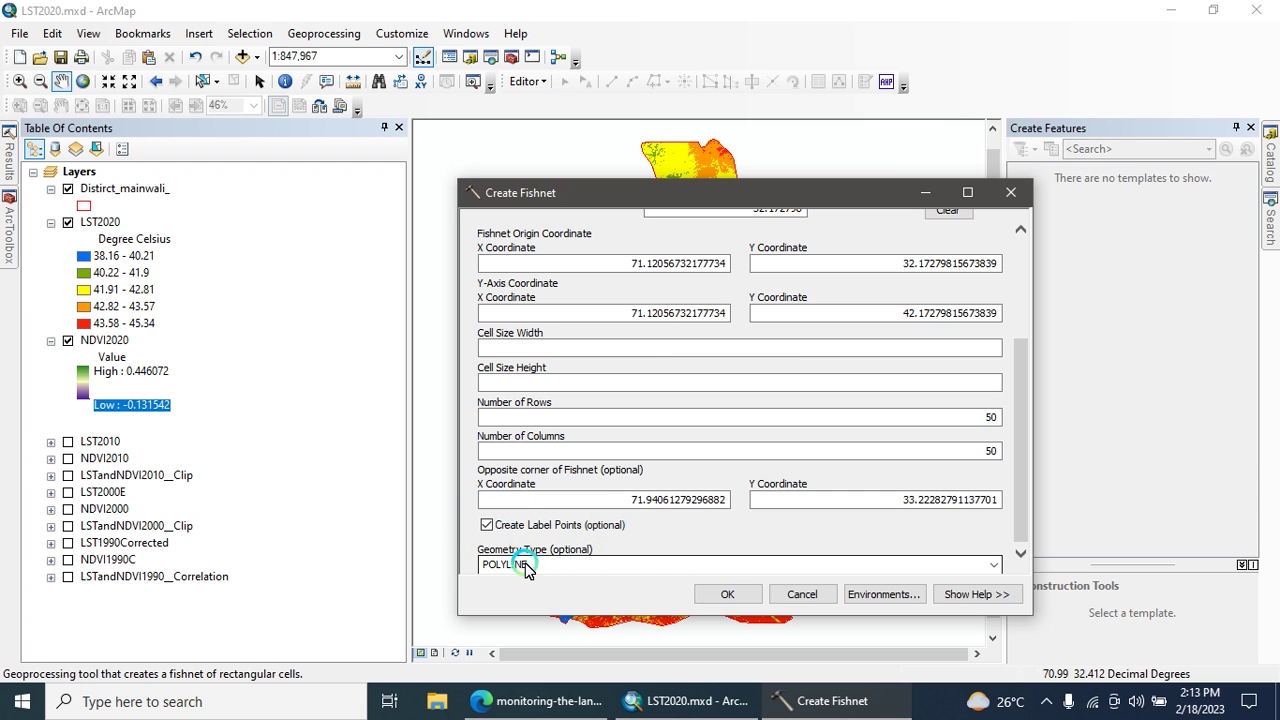
click(993, 566)
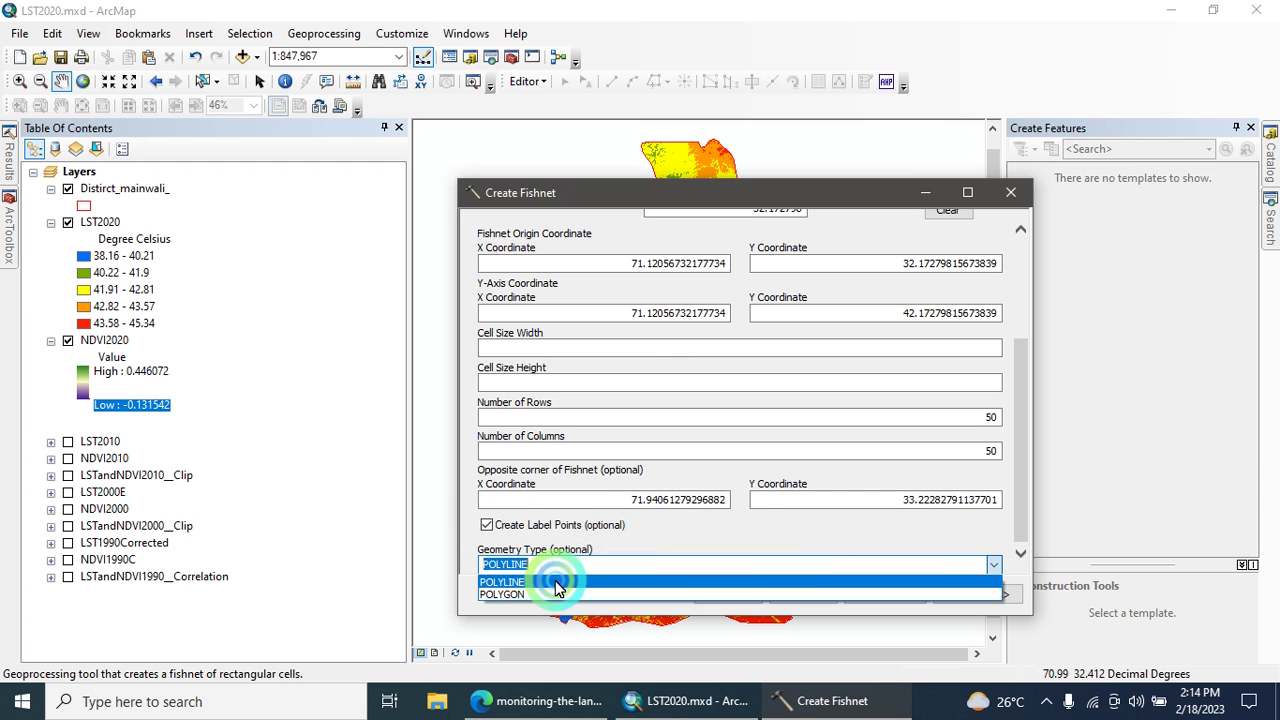
click(521, 594)
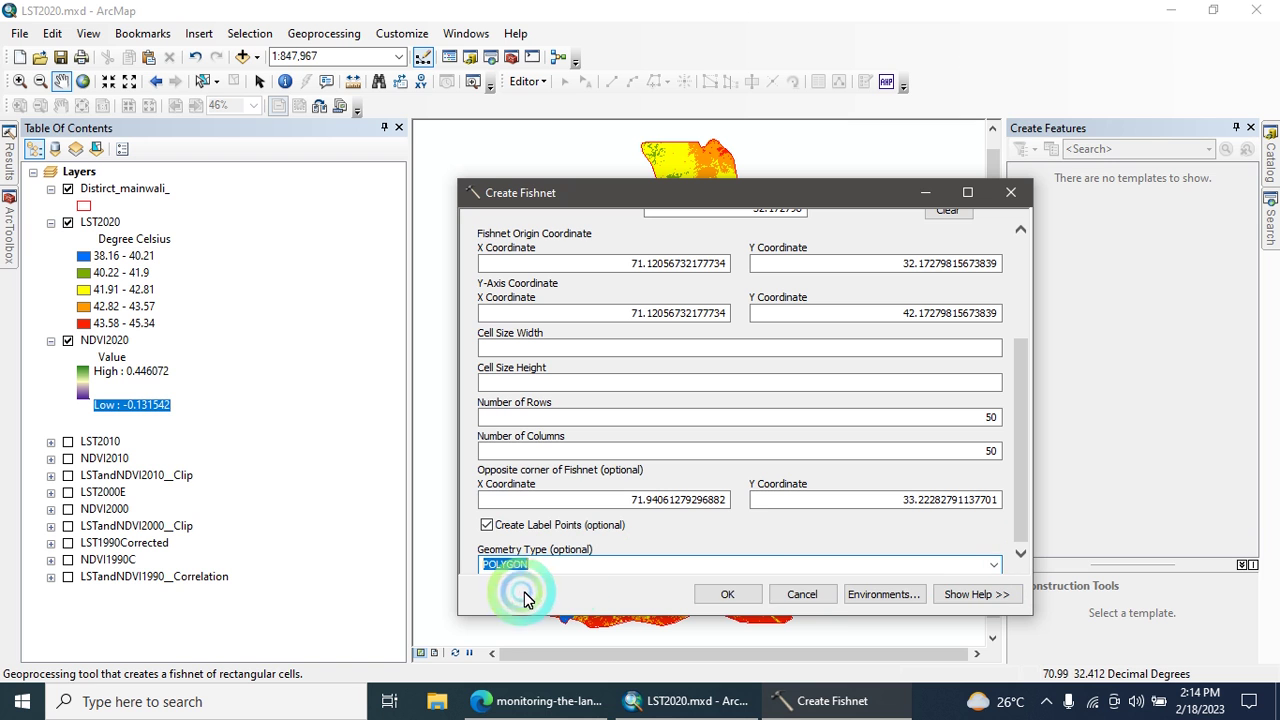
click(733, 595)
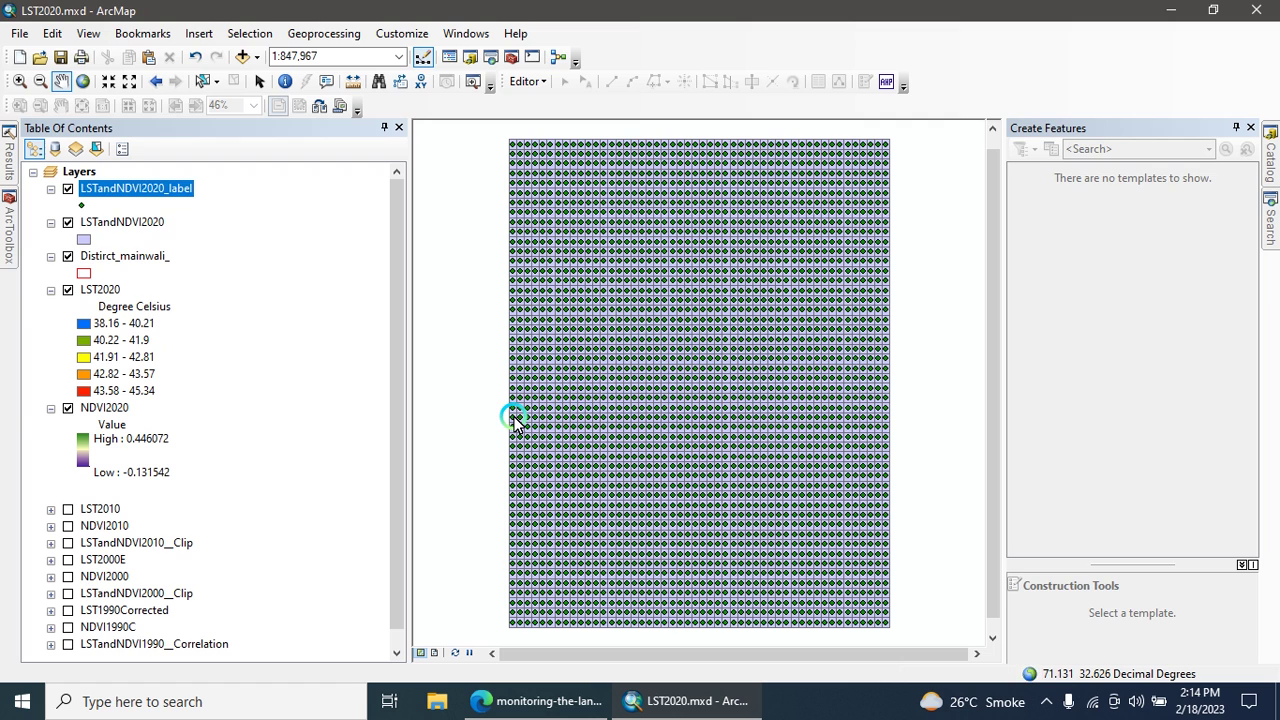
- Hide and remove the LSTandNDVI2020 polygon layer, then bring the article in the browser forward
click(68, 222)
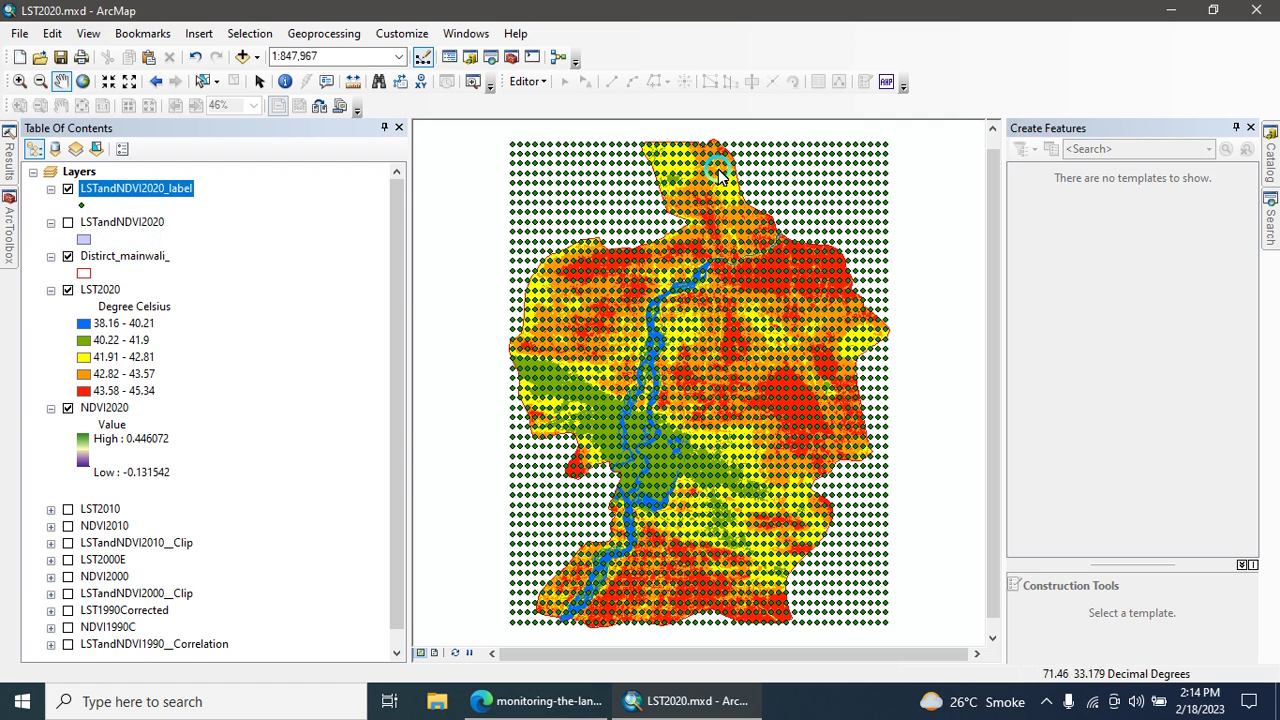
click(125, 190)
click(120, 222)
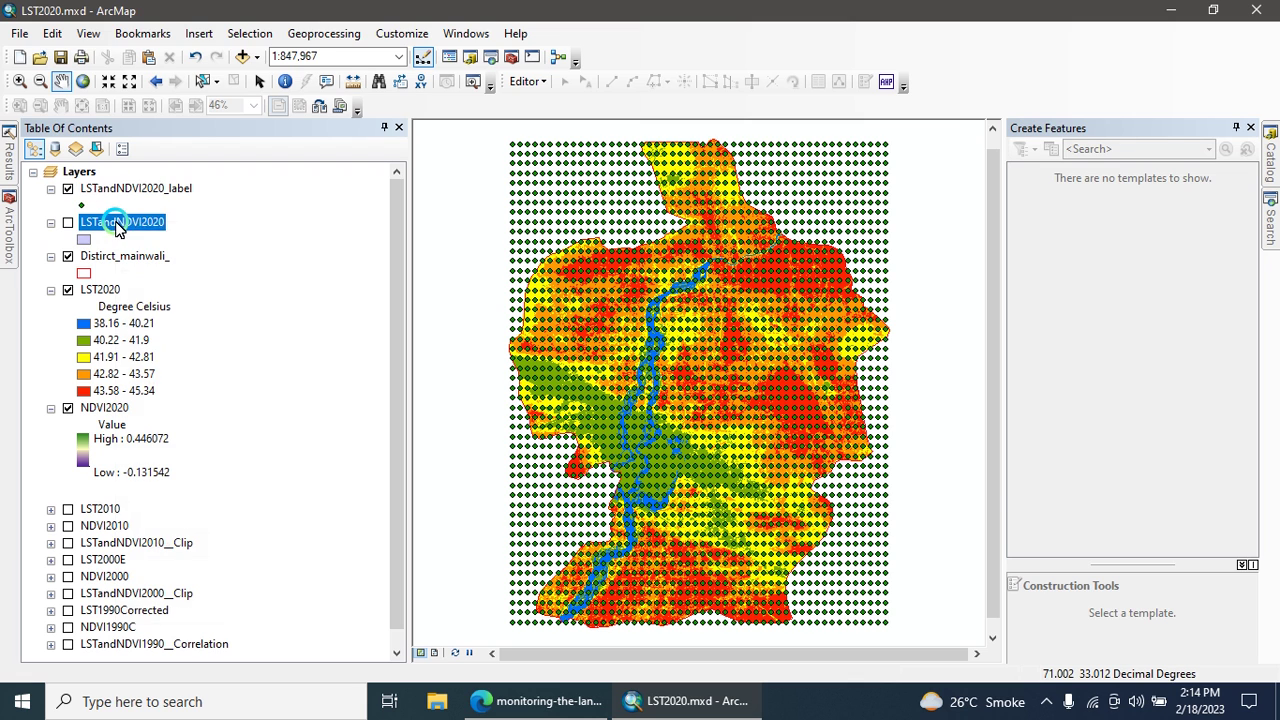
right_click(123, 222)
click(143, 254)
click(150, 190)
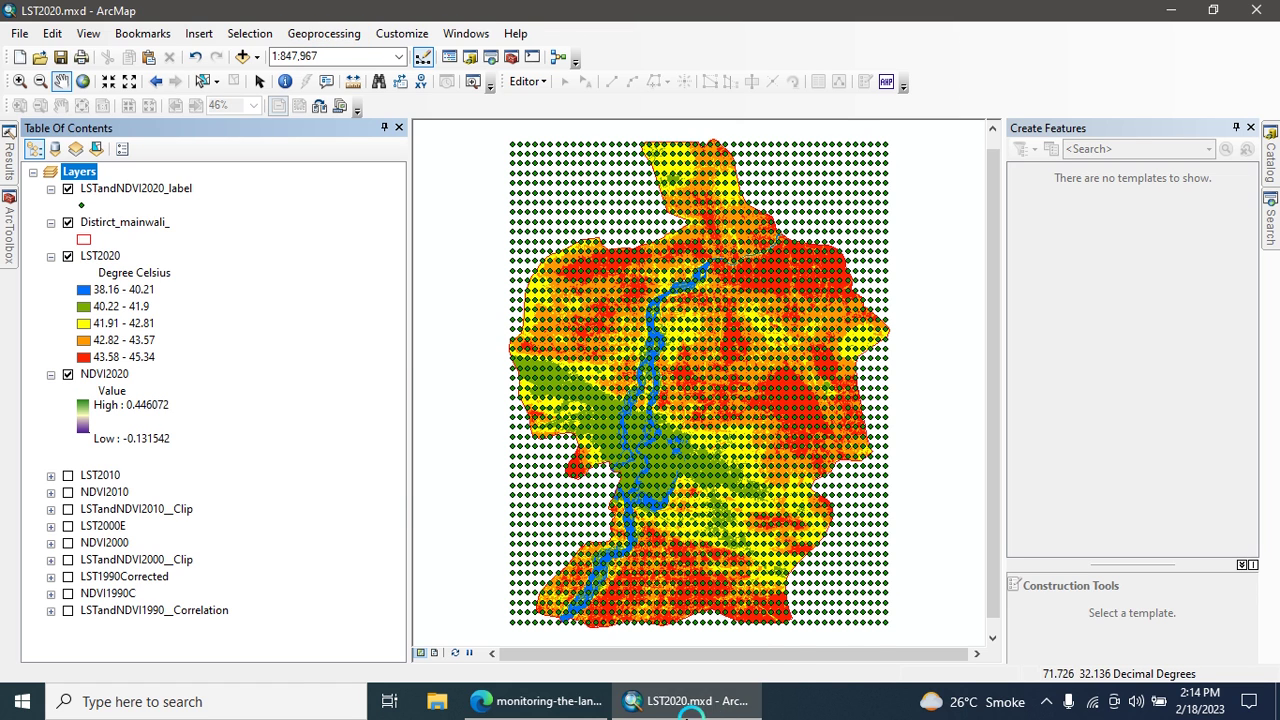
click(535, 702)
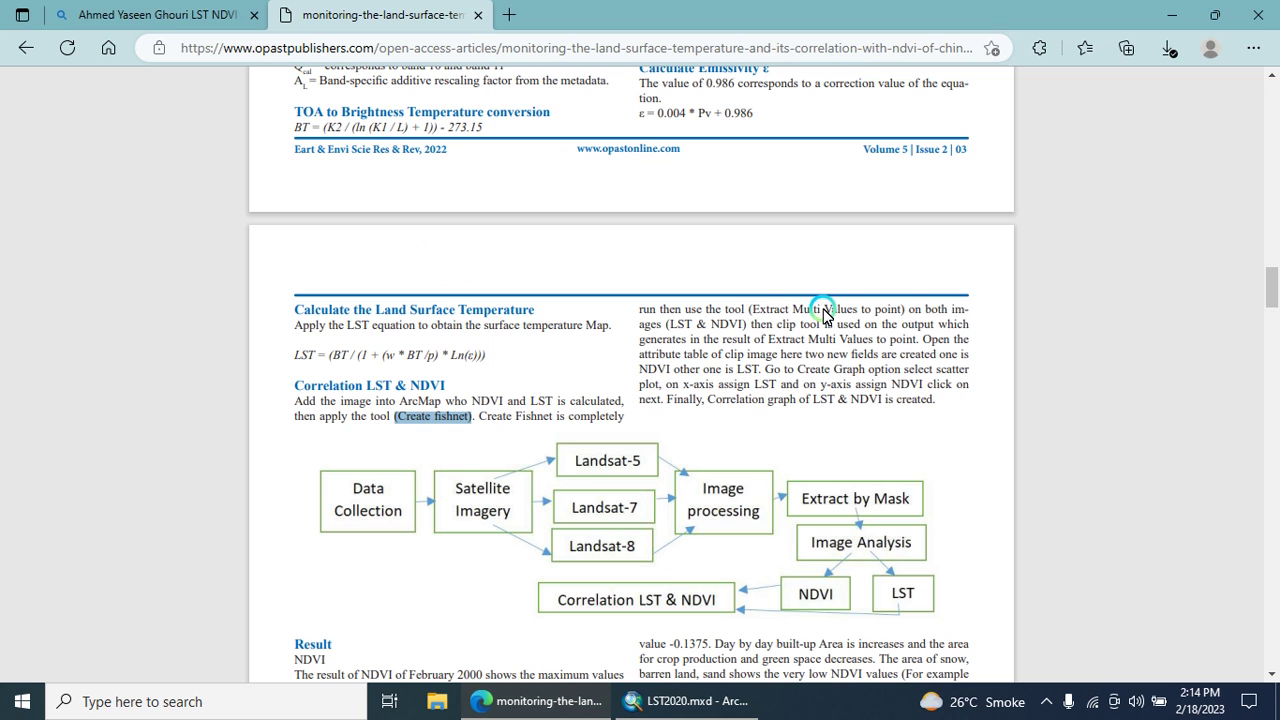
- Highlight 'Extract Multi Values to point' in the article, then minimise Edge to return to ArcMap
drag(904, 310, 755, 313)
click(660, 316)
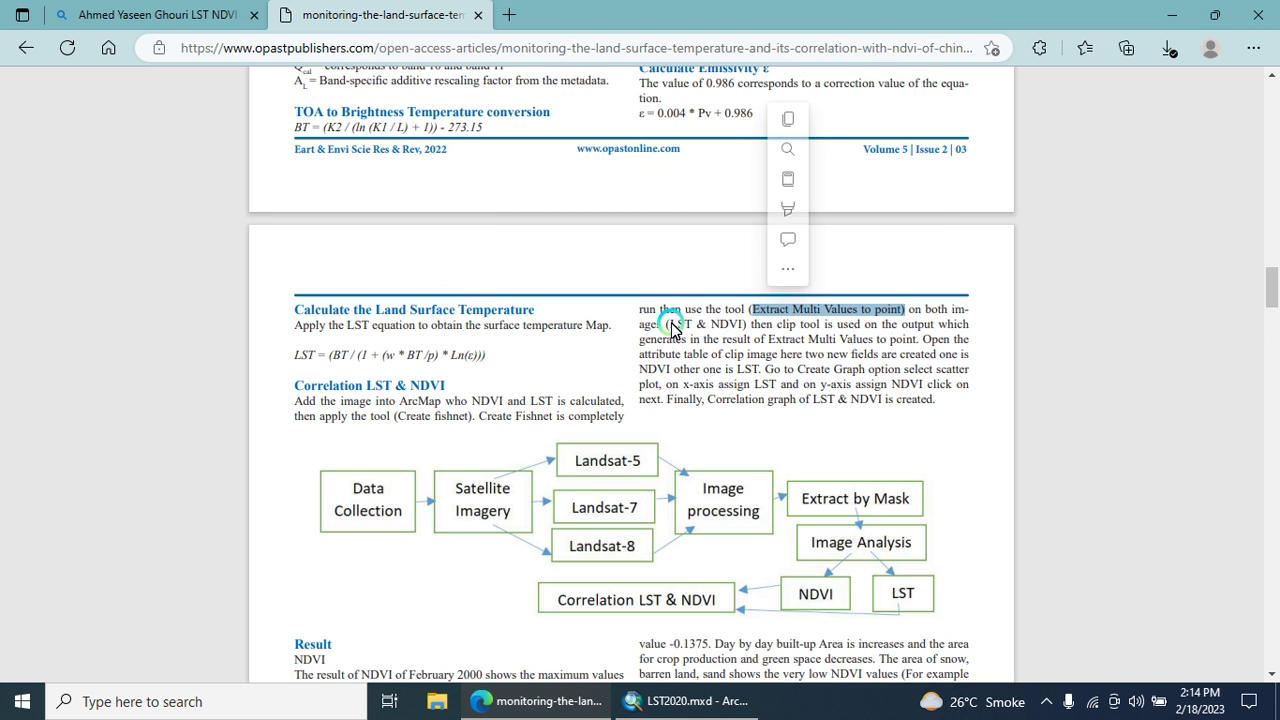
click(752, 327)
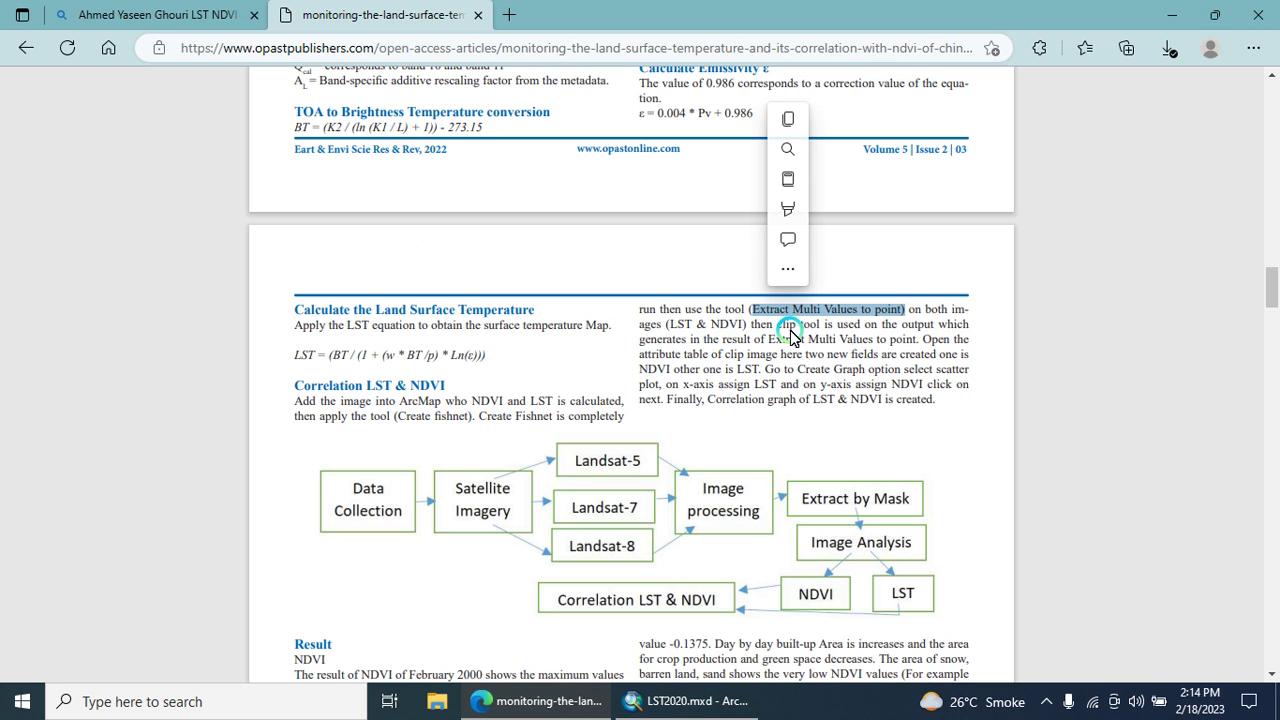
click(1181, 10)
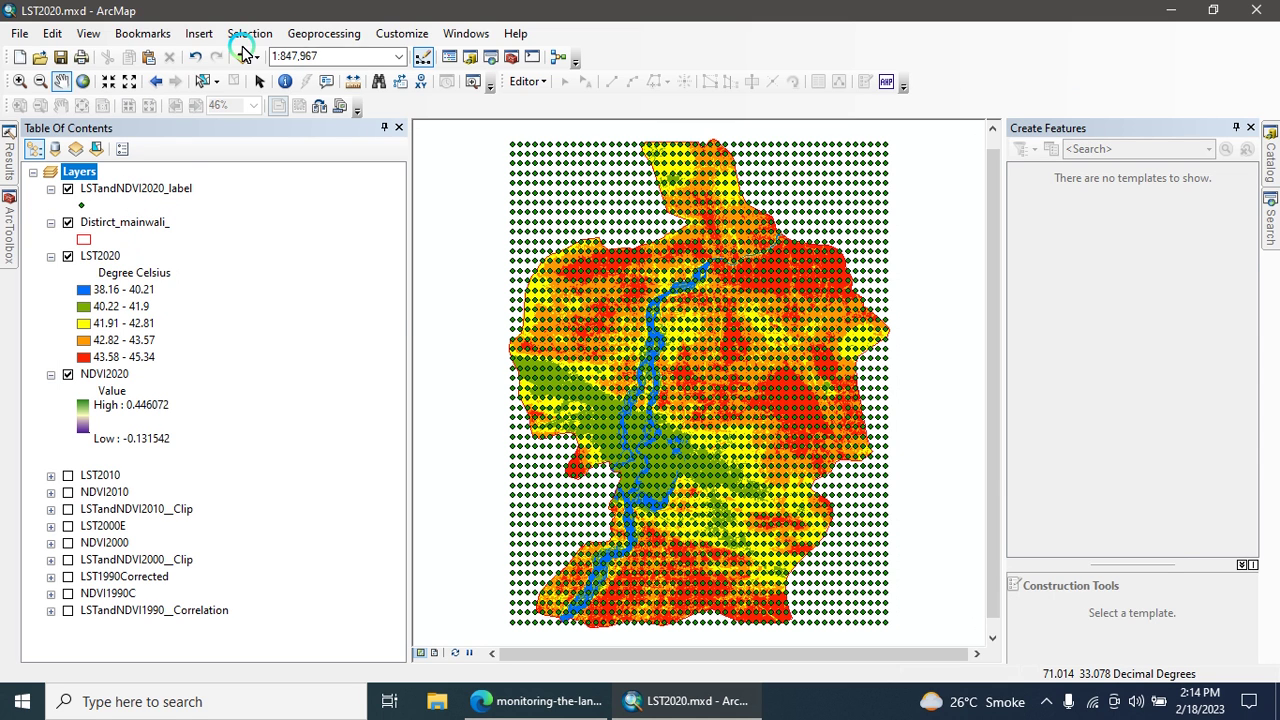
- Open Clip with LSTandNDVI2020_label as input and Distirct_mainwali_ as the clip features
click(323, 33)
click(335, 78)
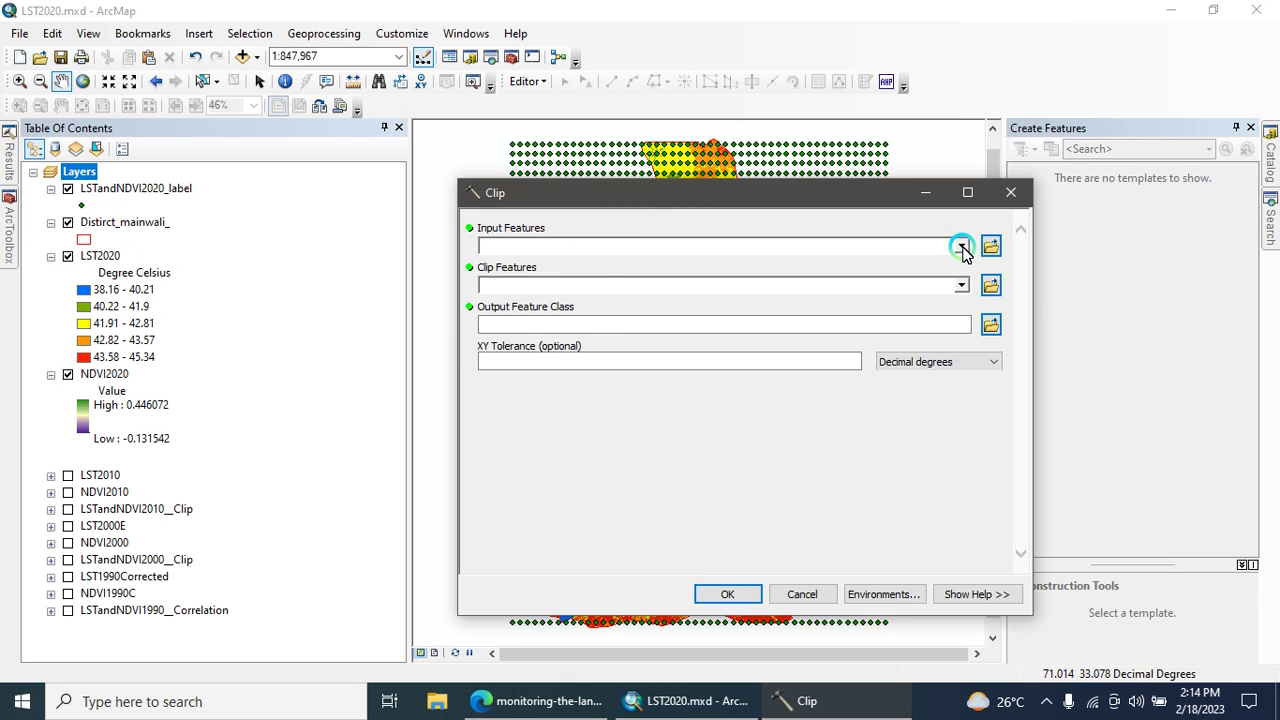
click(961, 247)
click(540, 260)
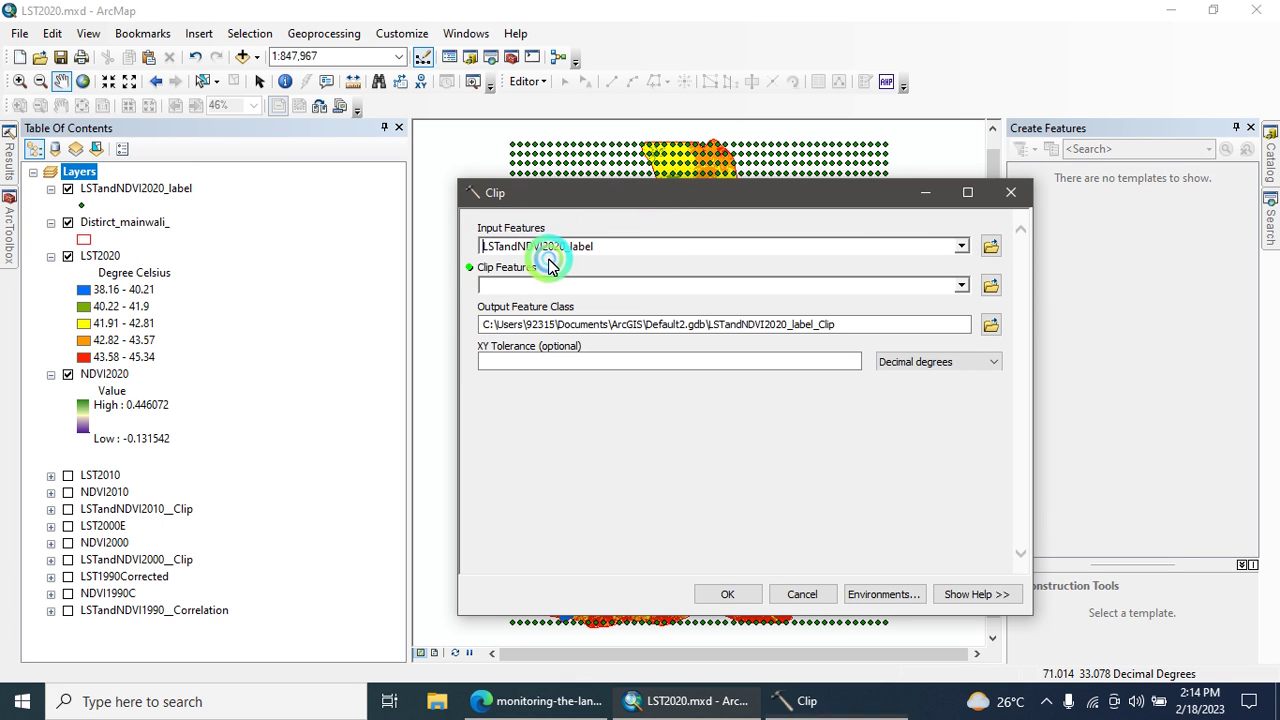
click(132, 200)
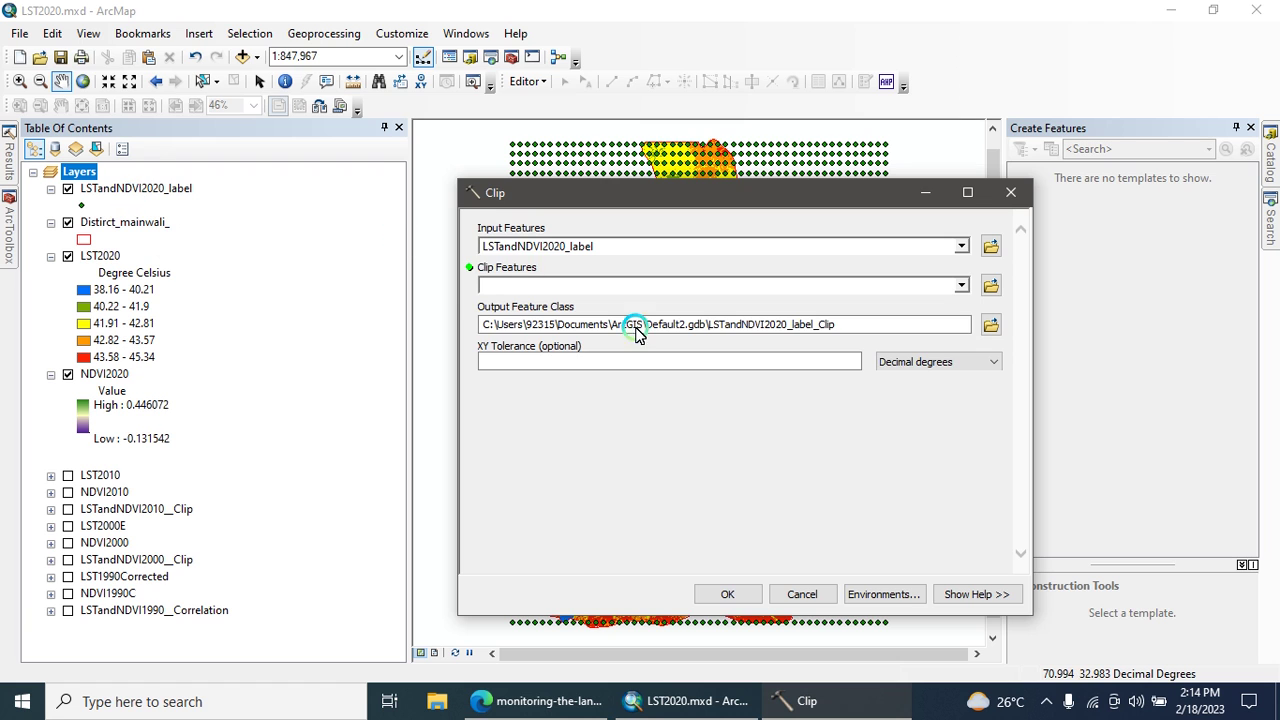
click(961, 285)
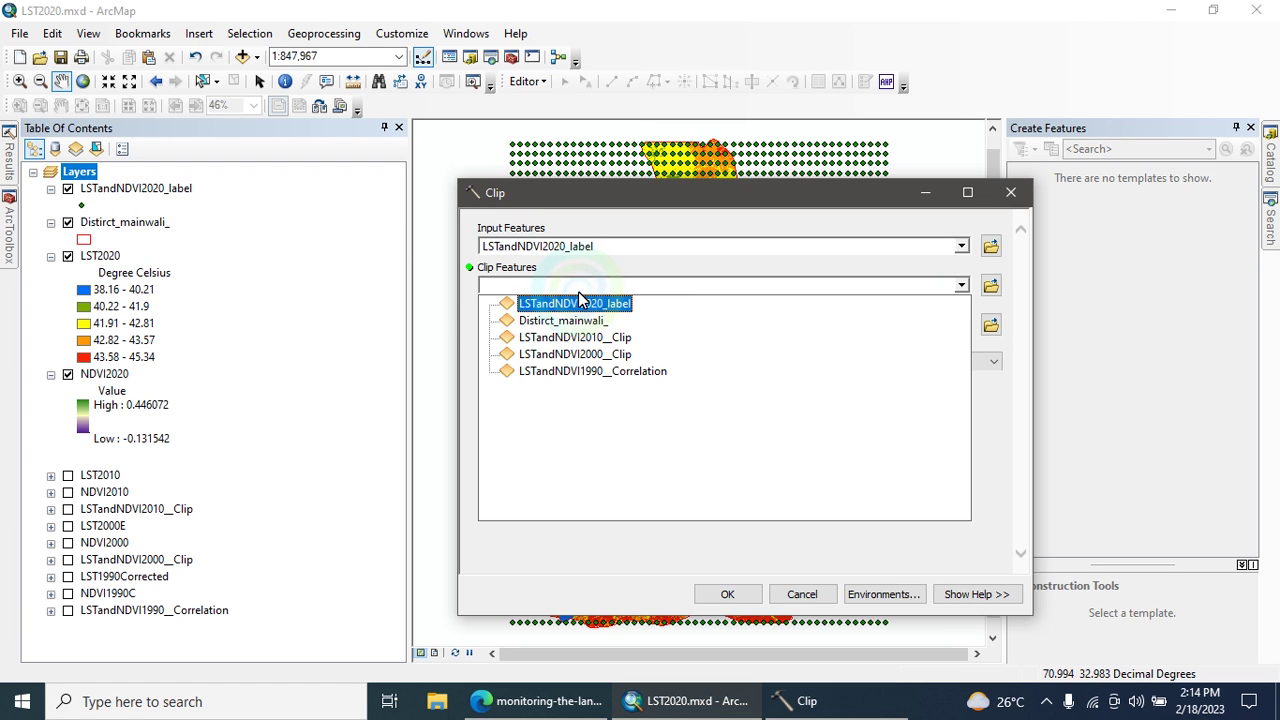
click(562, 321)
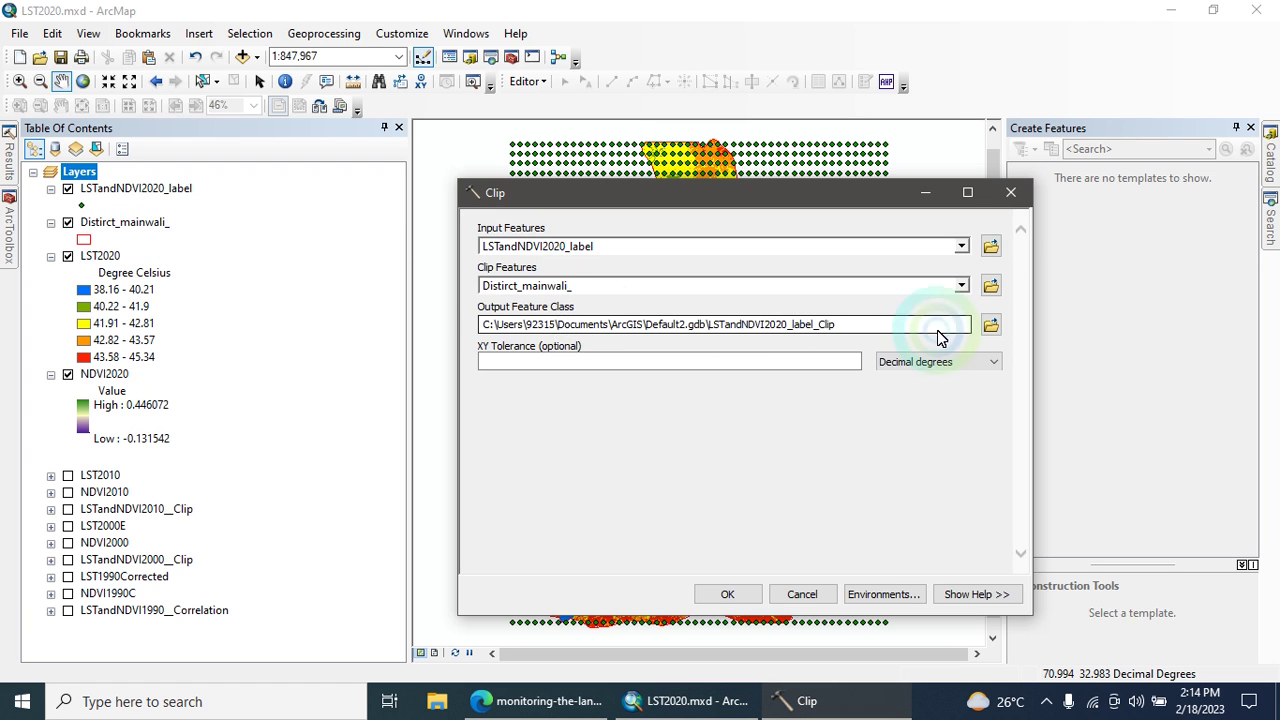
- Name the clip output LSTandNDVI2020_Clip, run it, and close the progress log
click(714, 325)
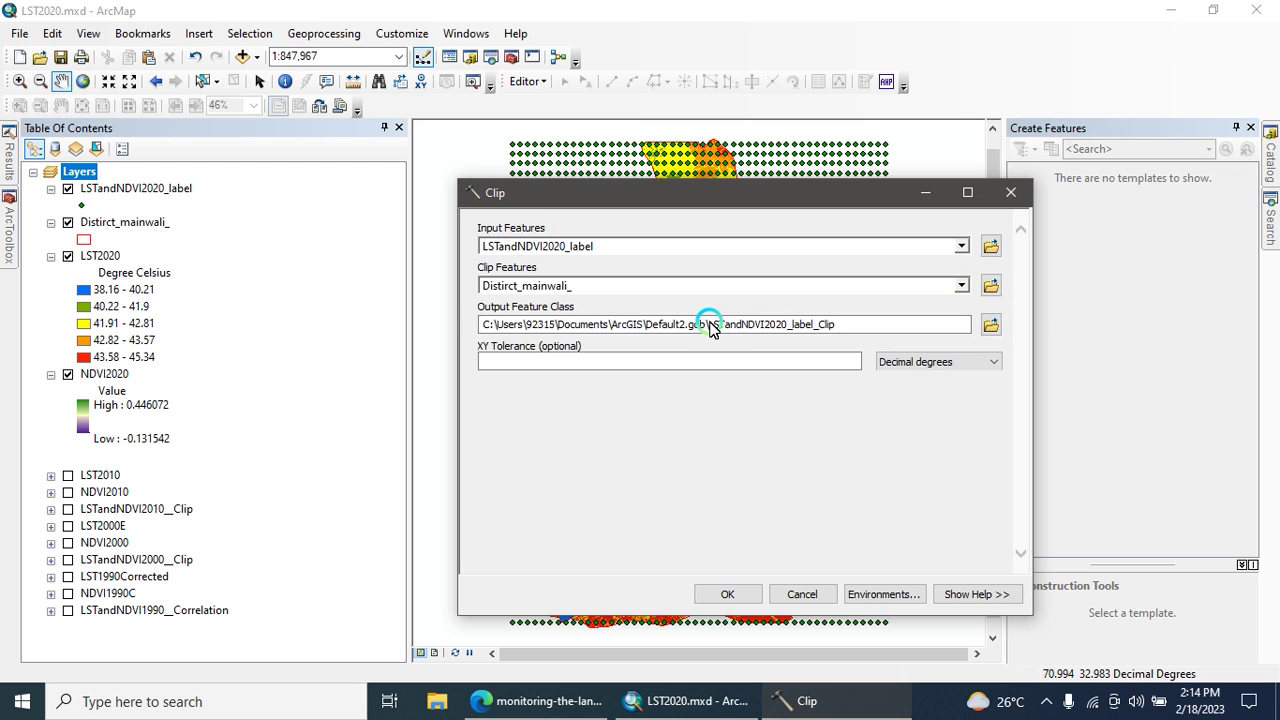
drag(714, 325, 857, 328)
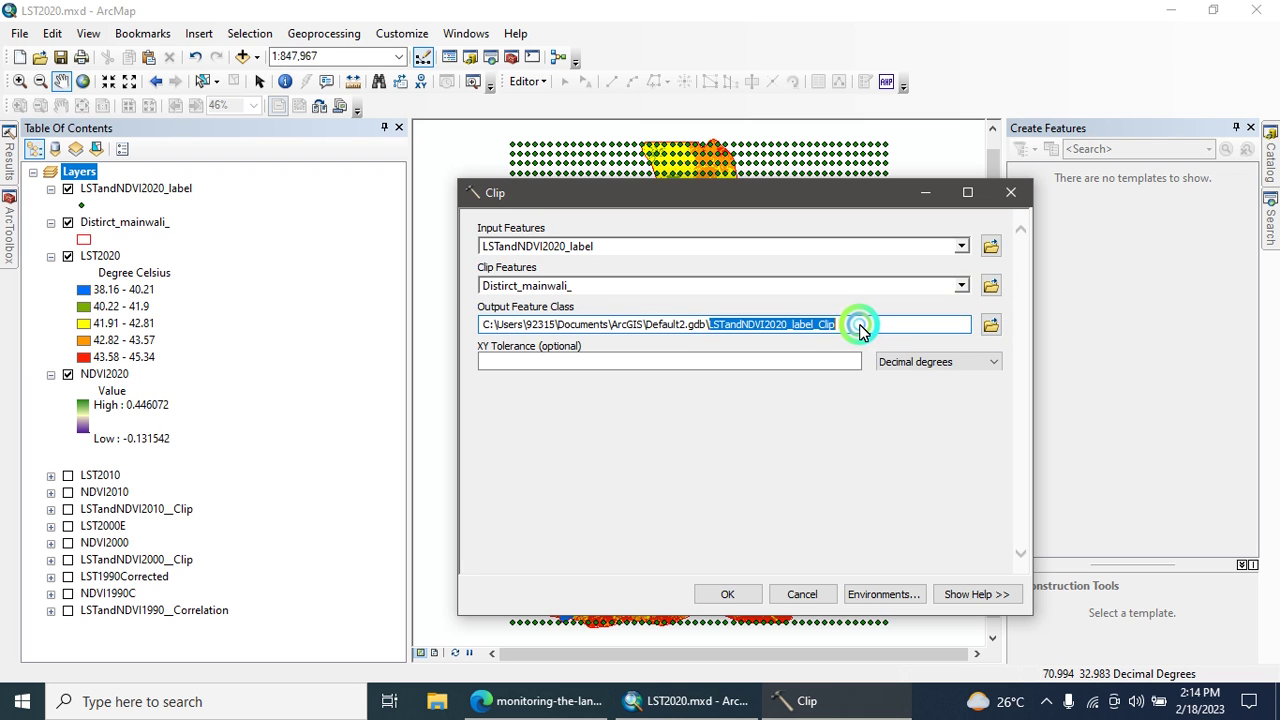
click(990, 332)
click(708, 508)
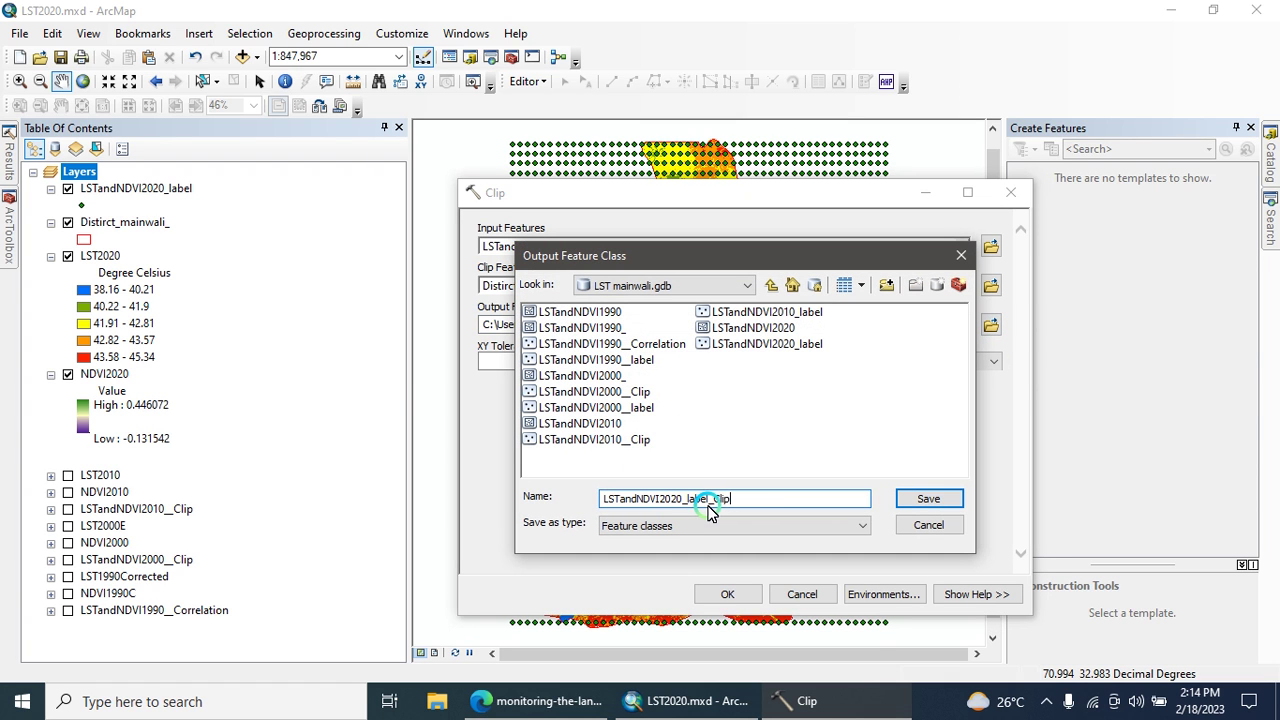
drag(686, 503, 711, 500)
key(BackSpace)
click(929, 505)
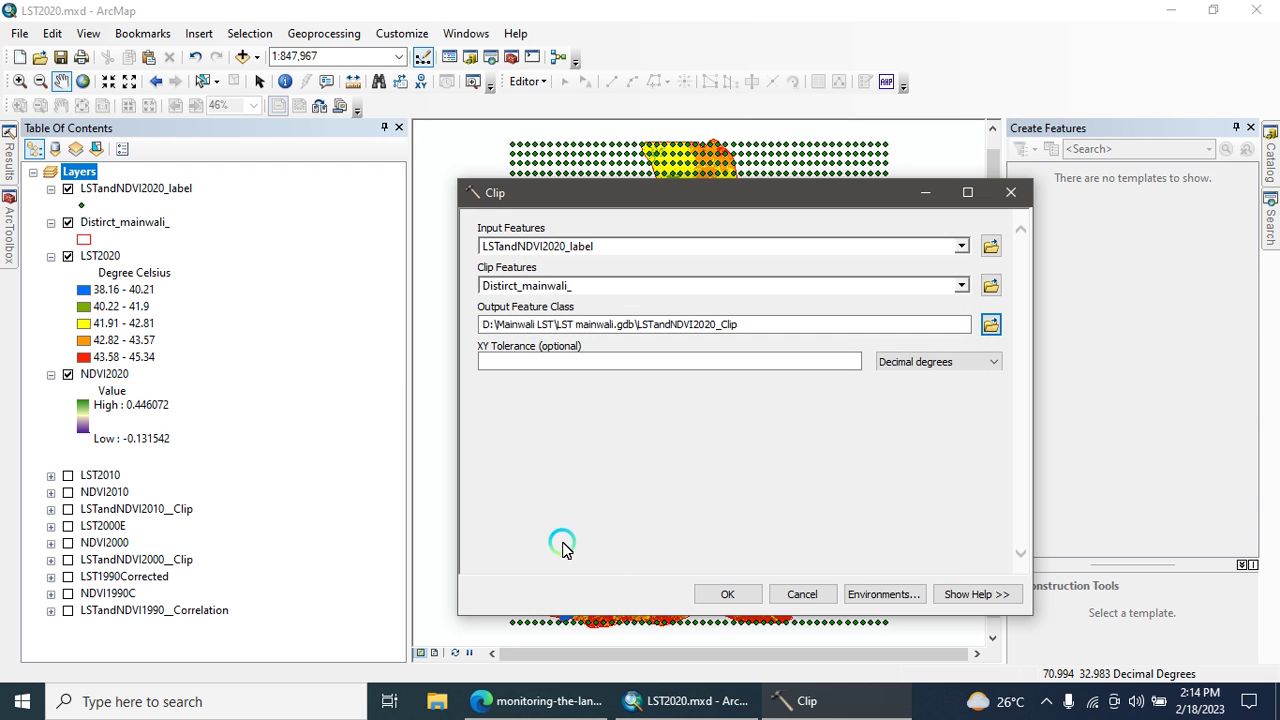
click(725, 595)
click(487, 420)
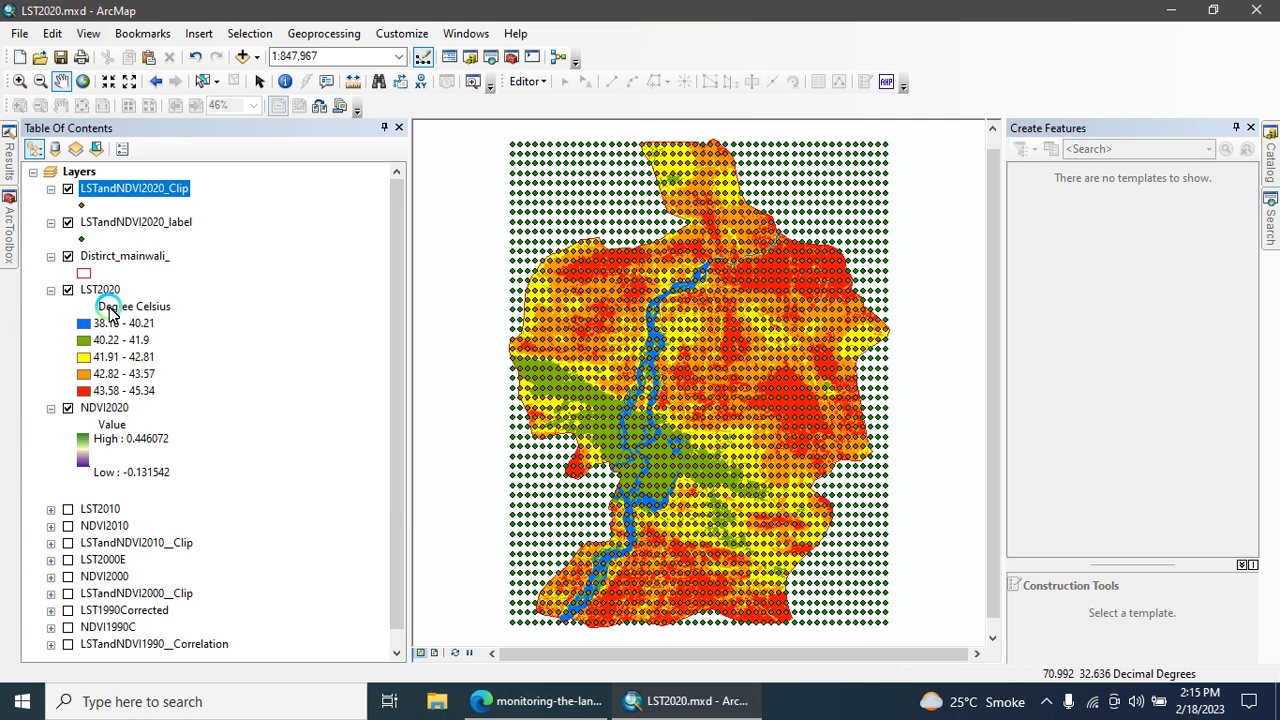
- Hide and remove the unclipped LSTandNDVI2020_label layer from the map
click(58, 224)
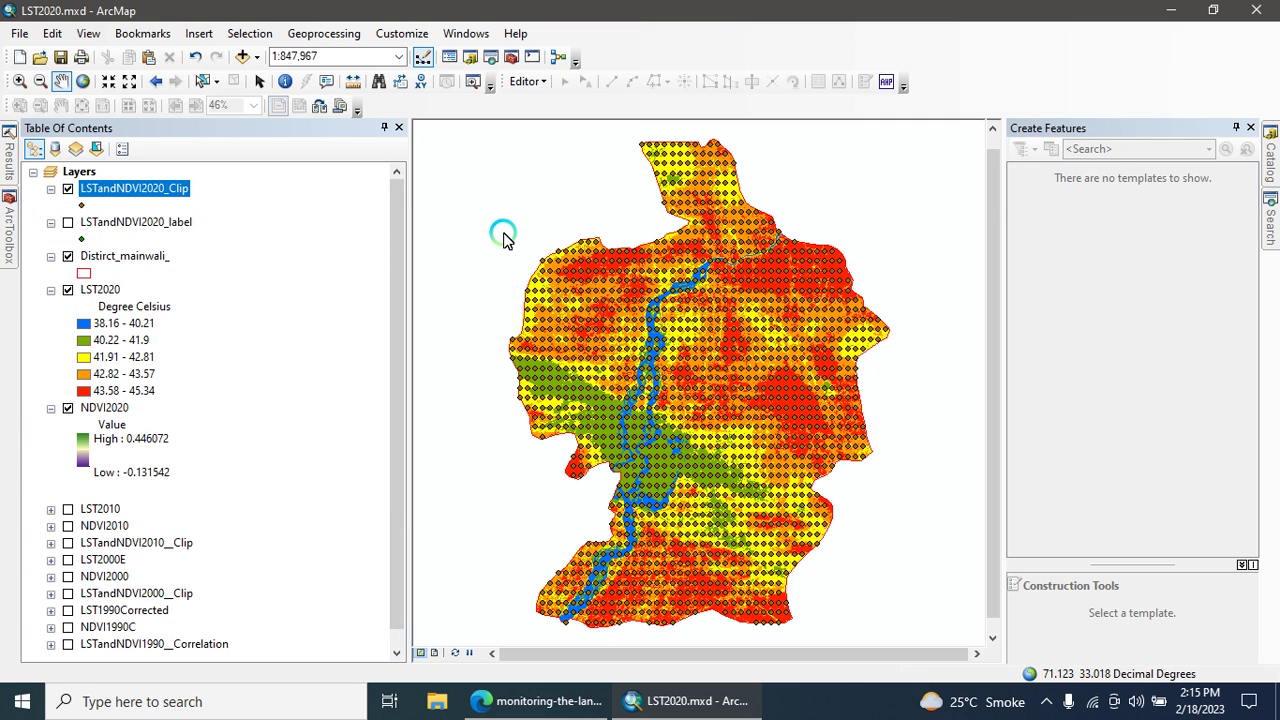
drag(735, 210, 716, 228)
click(115, 229)
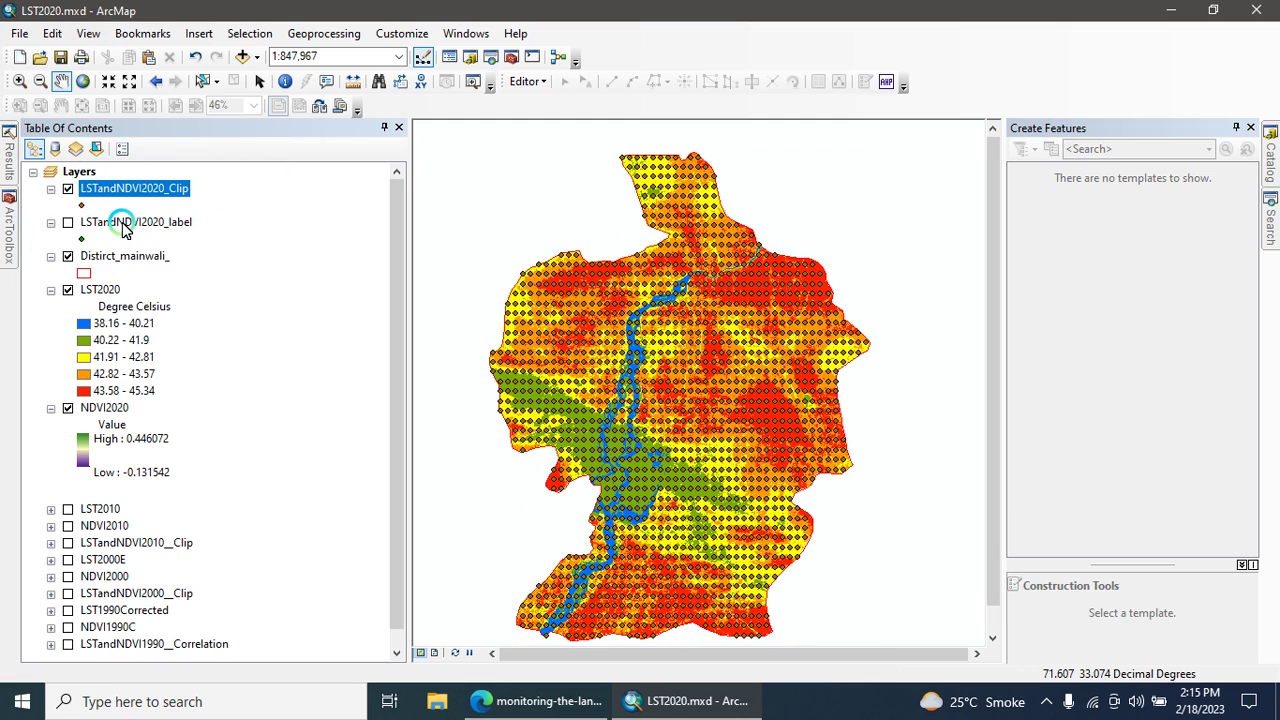
right_click(120, 224)
click(196, 272)
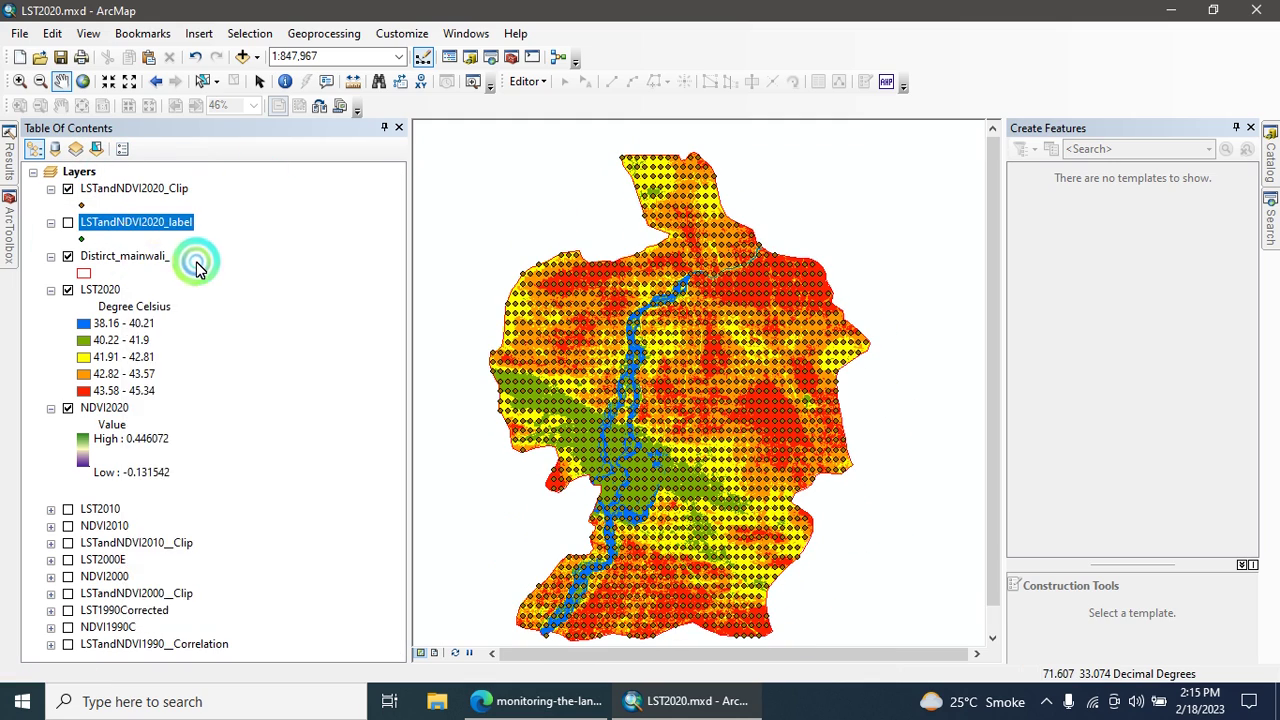
- Open Extract Multi Values to Points from Spatial Analyst Tools > Extraction
click(12, 228)
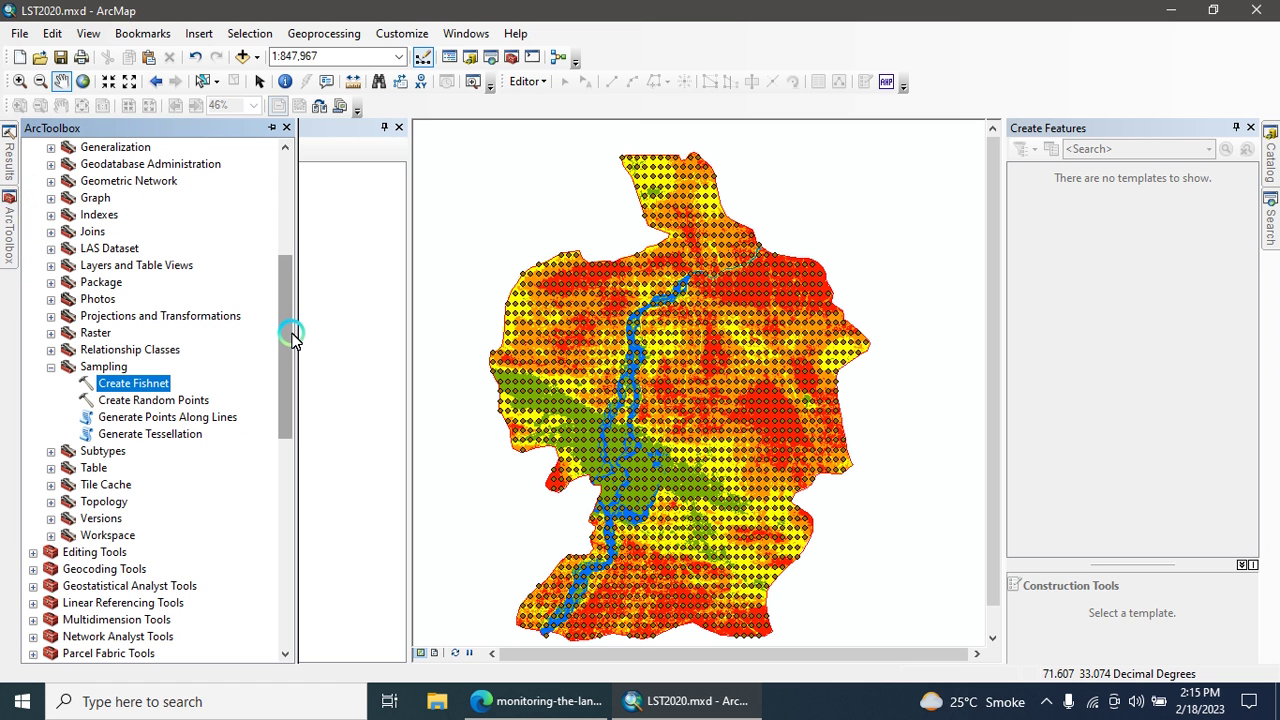
drag(289, 331, 280, 514)
click(266, 292)
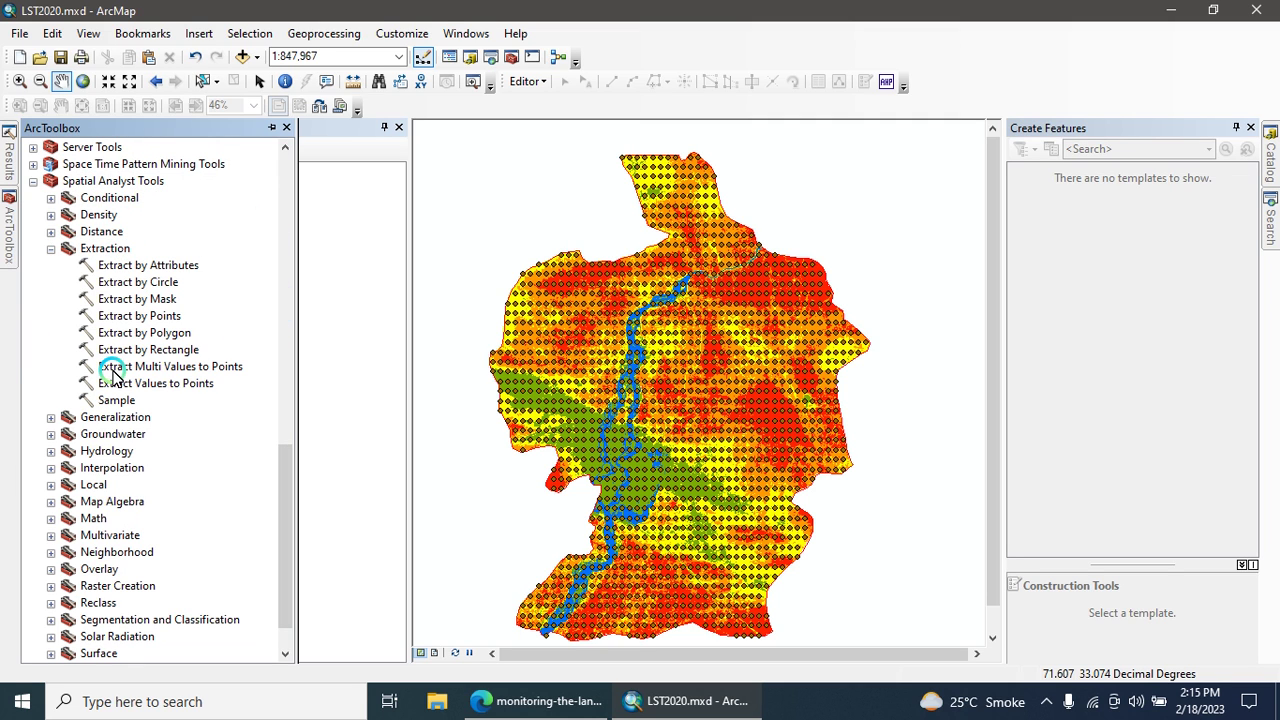
double_click(183, 371)
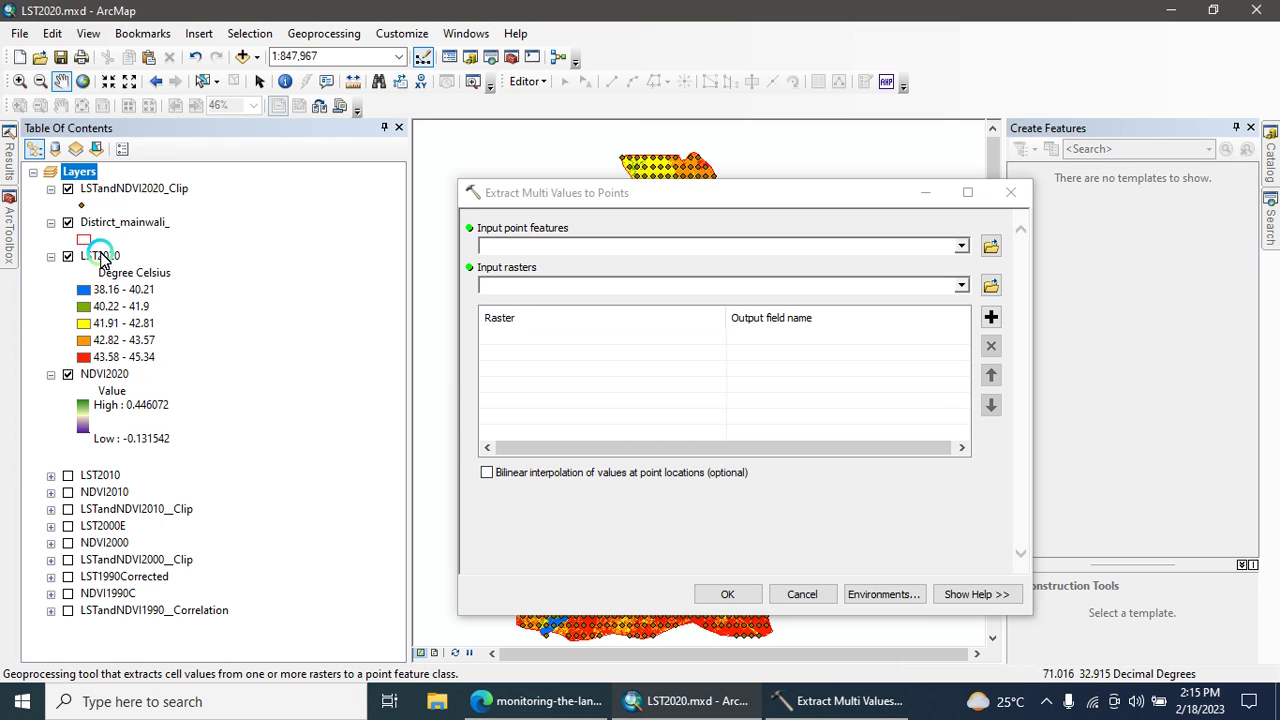
- Sample LST2020 and NDVI2020 onto the LSTandNDVI2020_Clip points, then open that layer's attribute table
drag(103, 258, 528, 351)
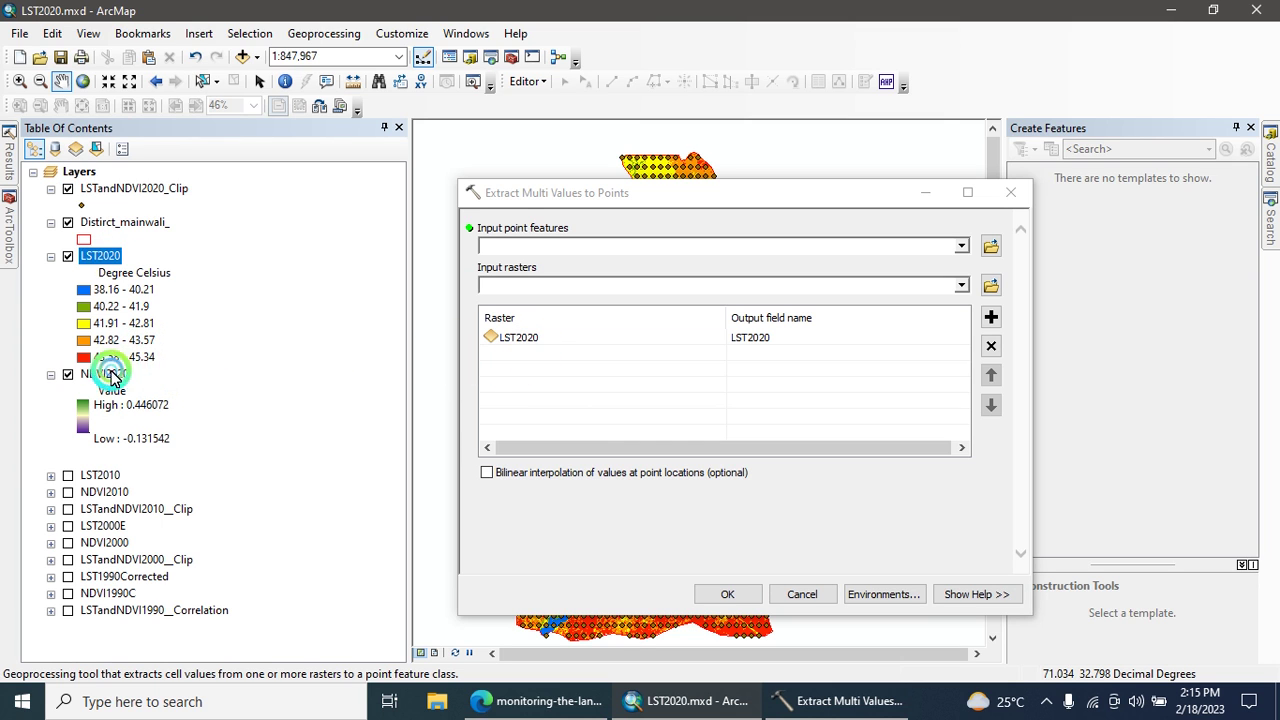
drag(110, 375, 572, 398)
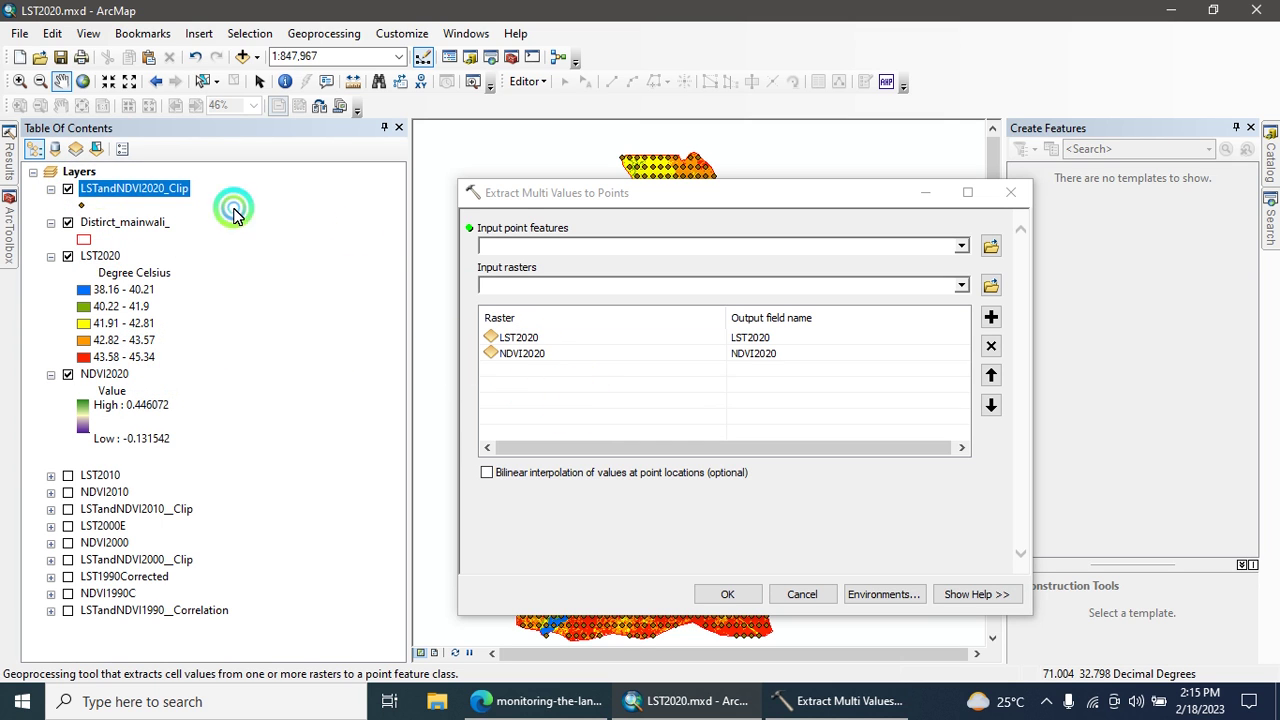
drag(233, 212, 529, 247)
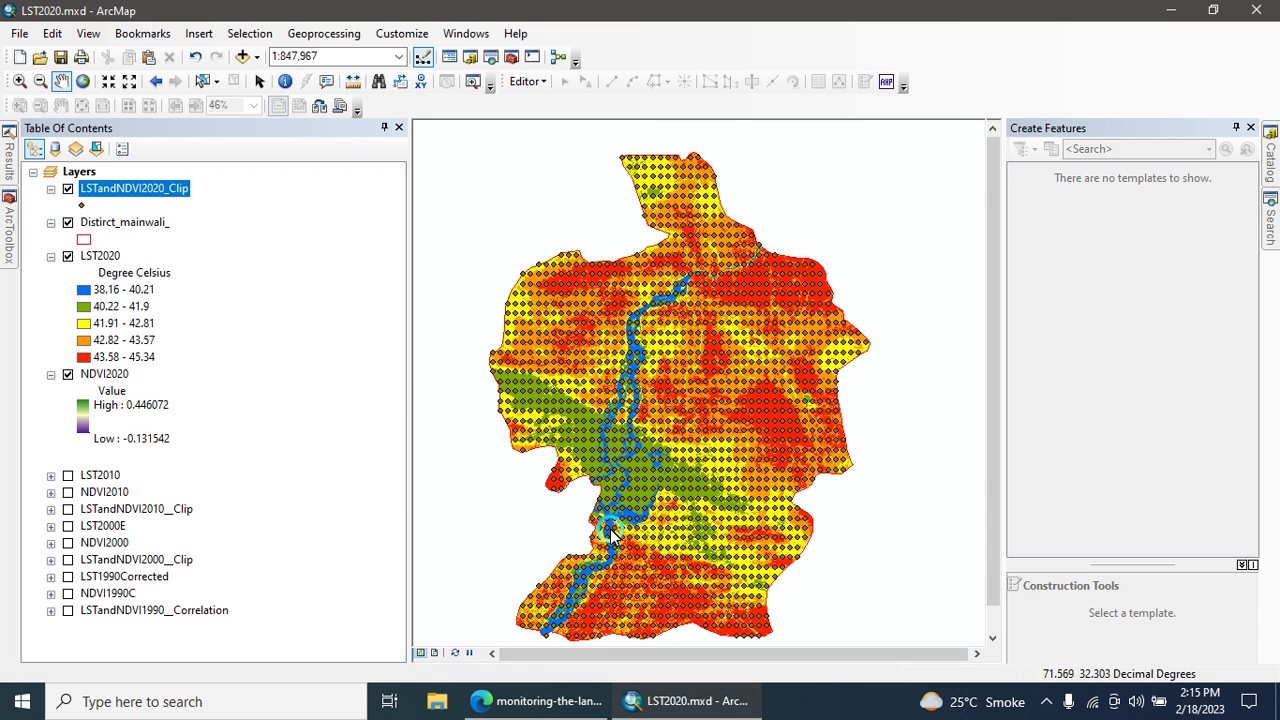
right_click(145, 192)
click(202, 244)
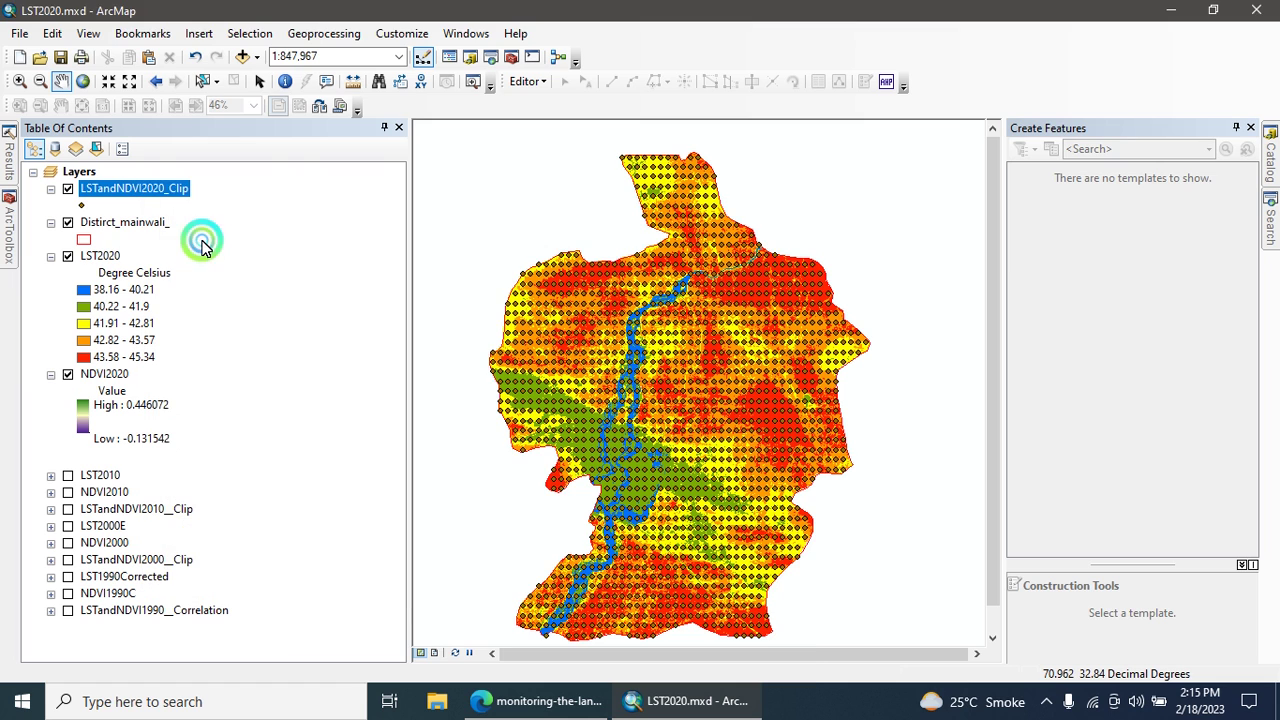
- Launch the Create Graph Wizard from the LSTandNDVI2020_Clip table's Table Options
click(403, 214)
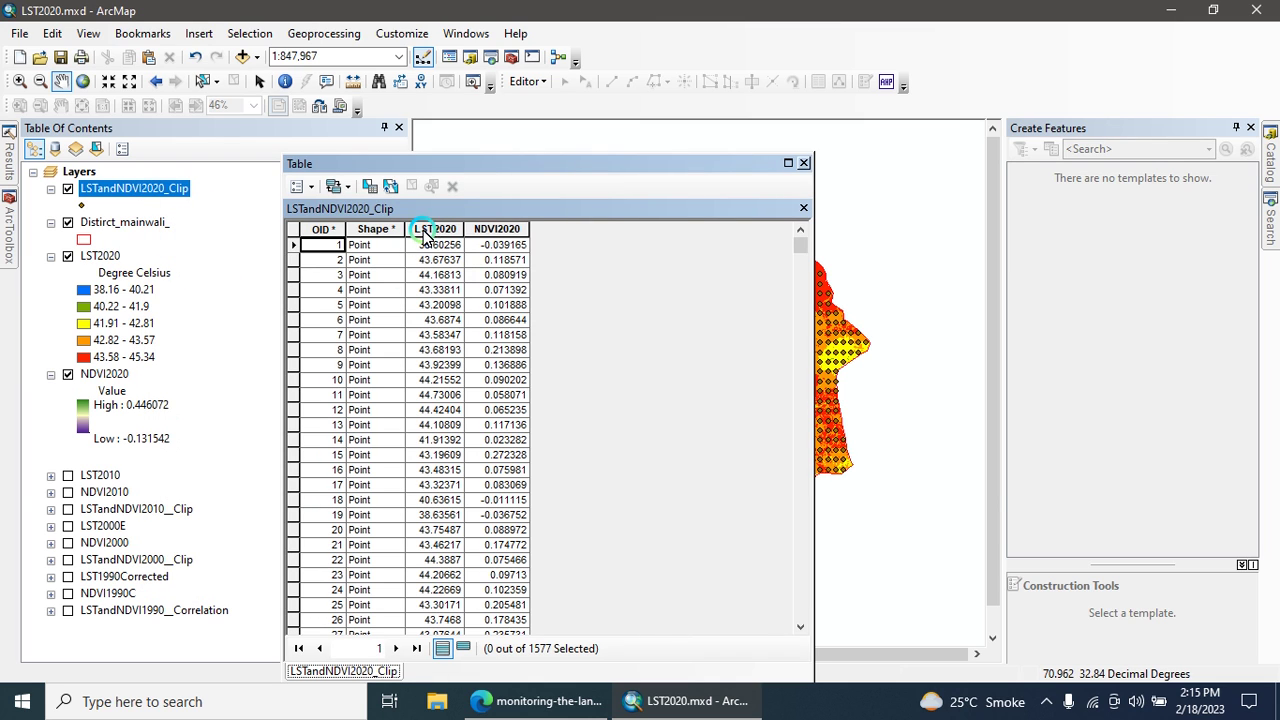
click(475, 232)
click(311, 188)
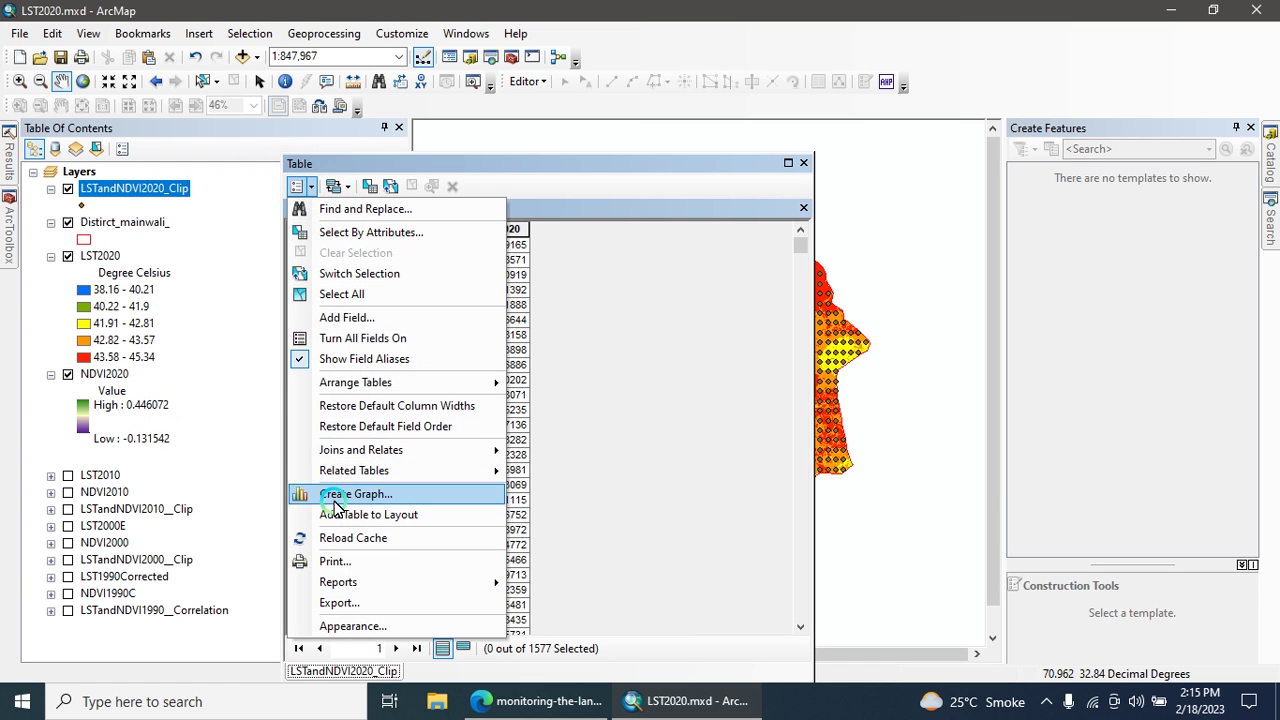
click(365, 495)
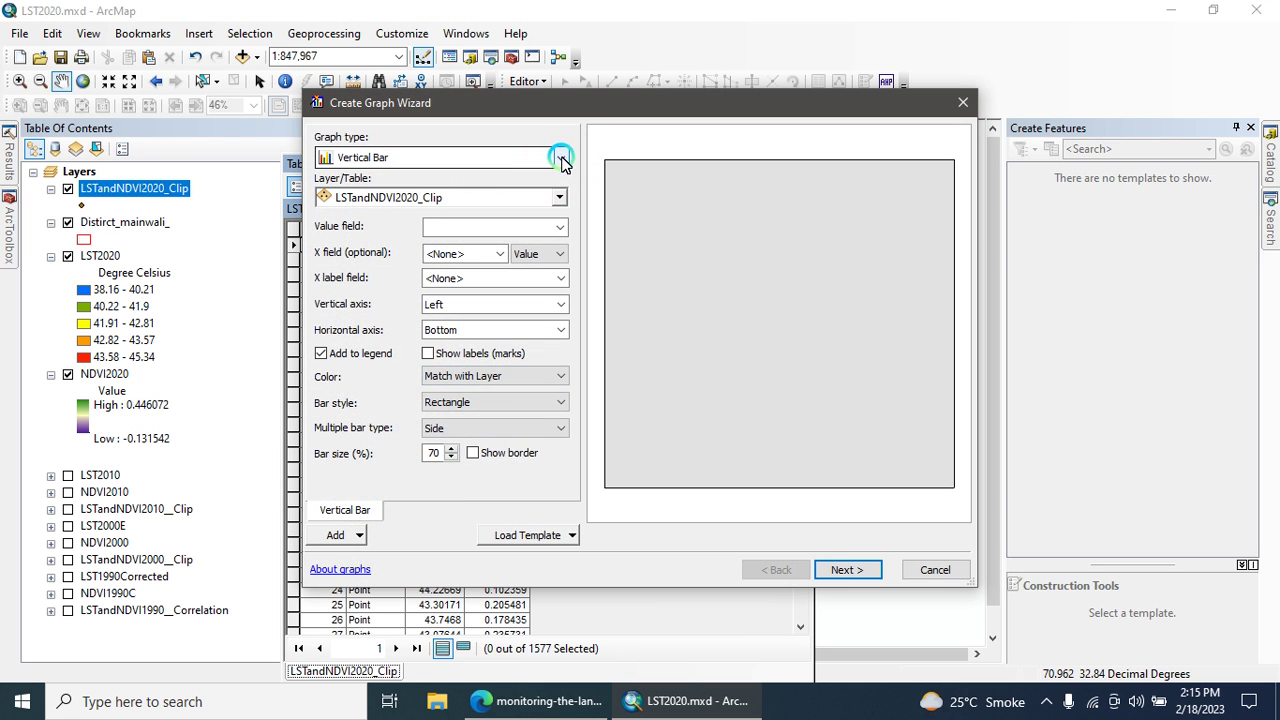
- Choose a Scatter Plot graph with LST2020 as the vertical (Y) field
click(560, 157)
click(370, 330)
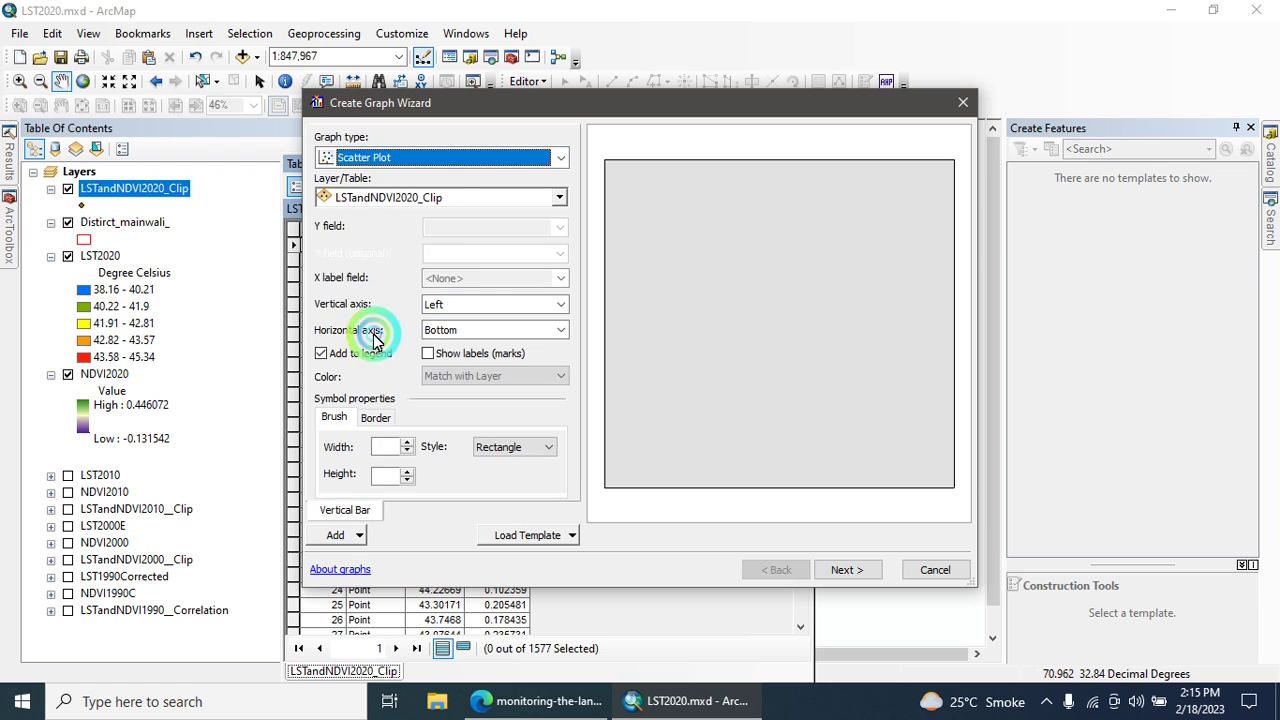
click(321, 256)
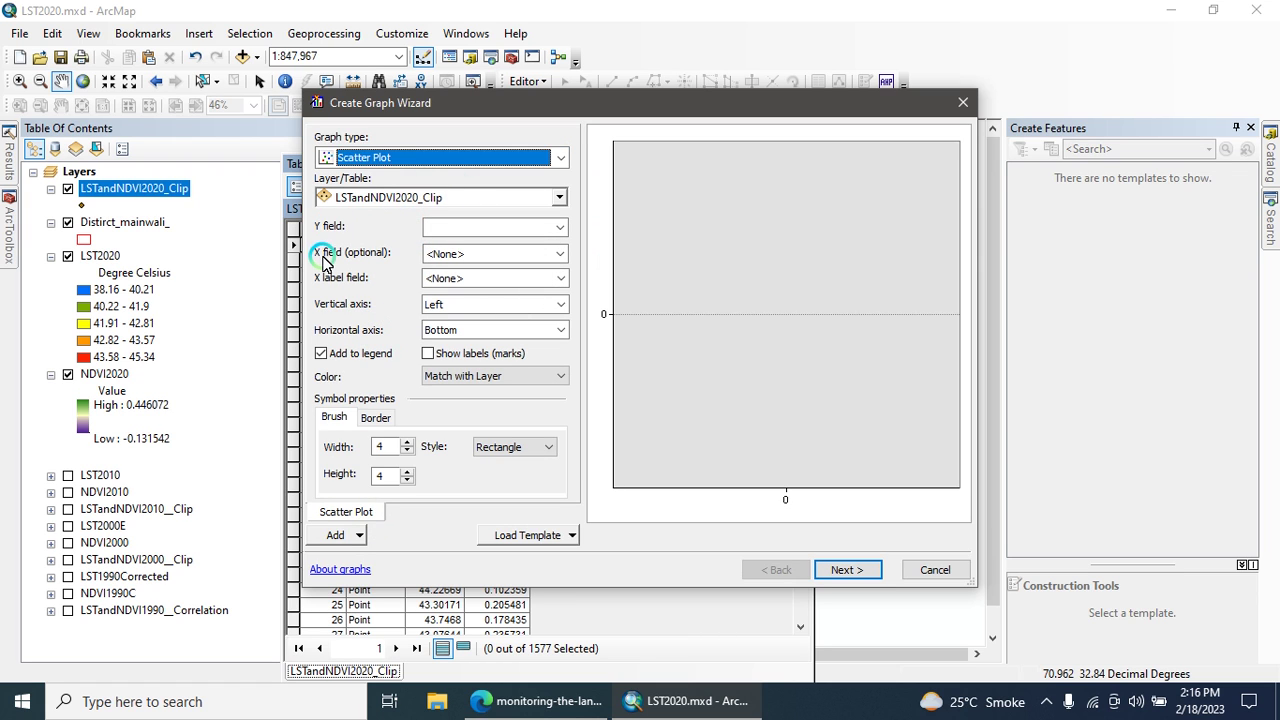
click(455, 227)
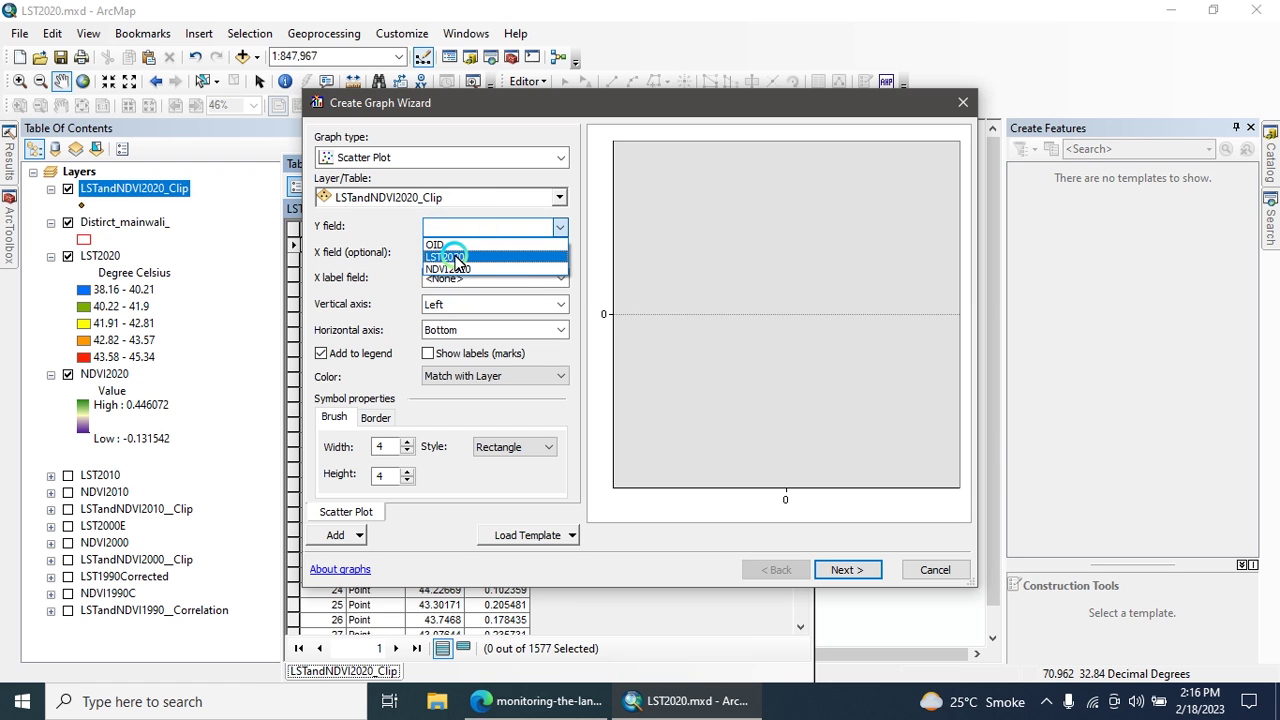
click(455, 258)
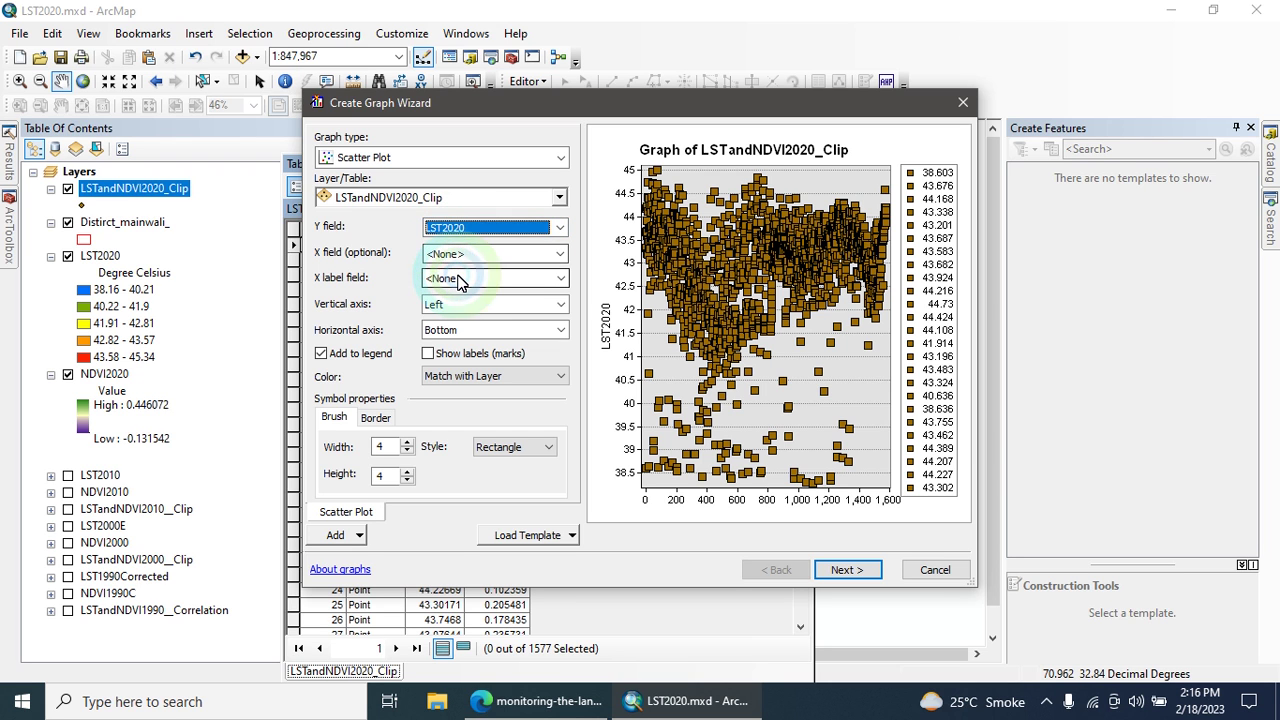
- Leave X labels as <None> and set NDVI2020 as the horizontal (X) field
click(460, 280)
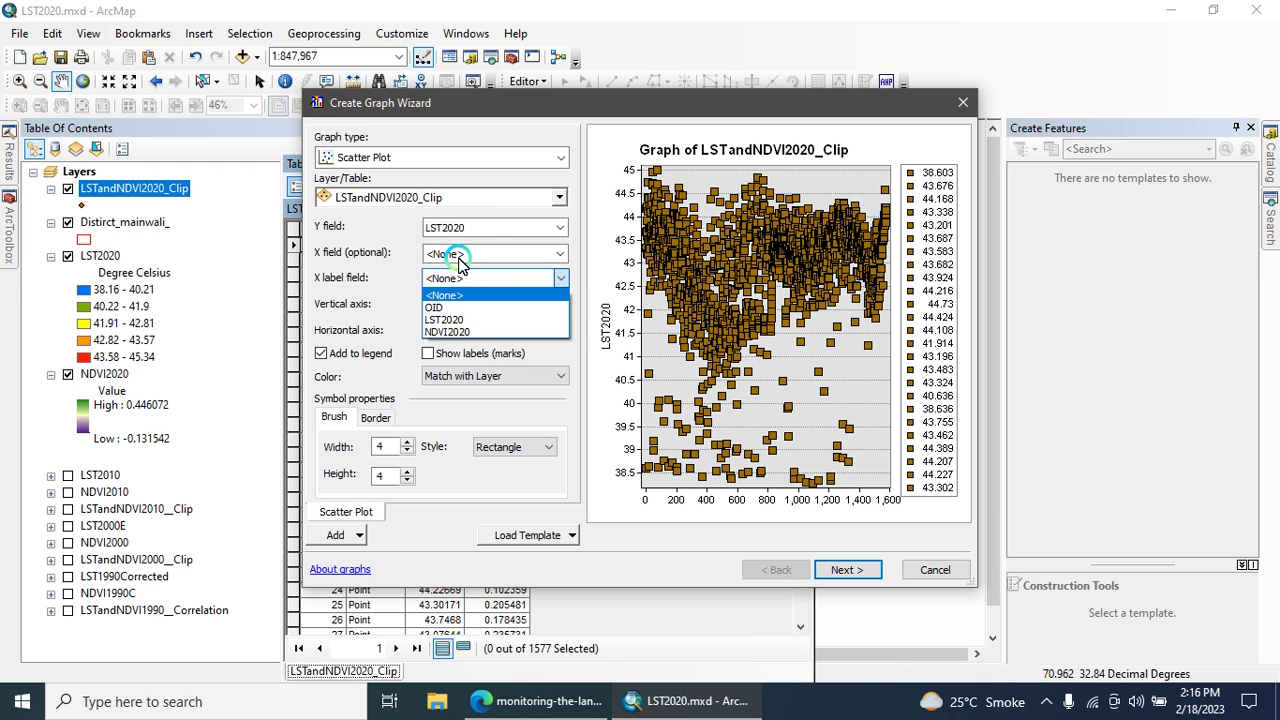
click(460, 255)
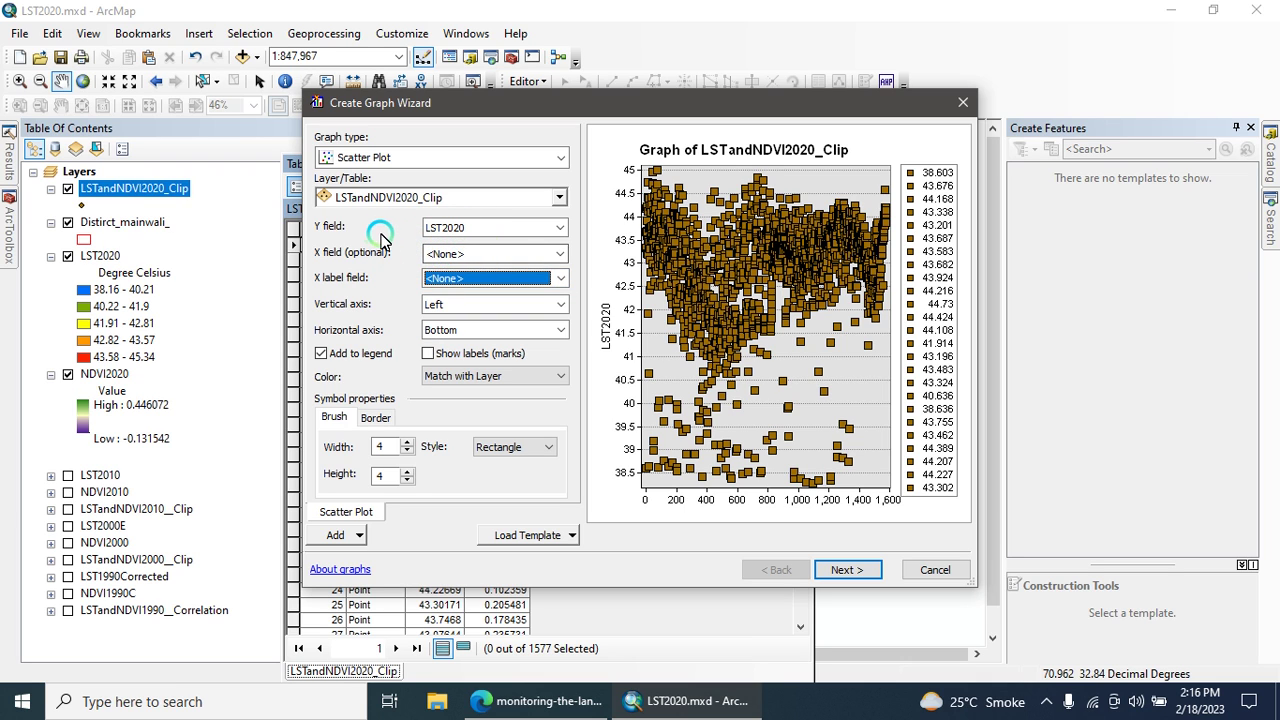
click(318, 230)
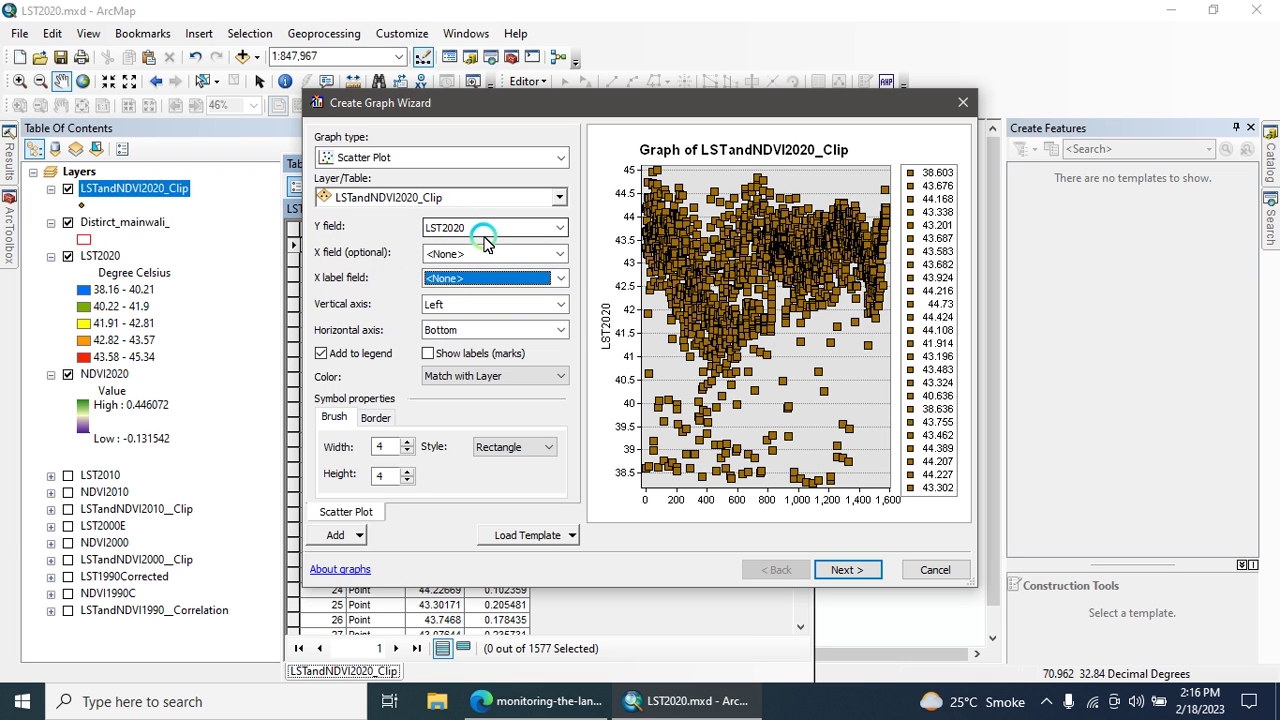
click(435, 255)
click(457, 253)
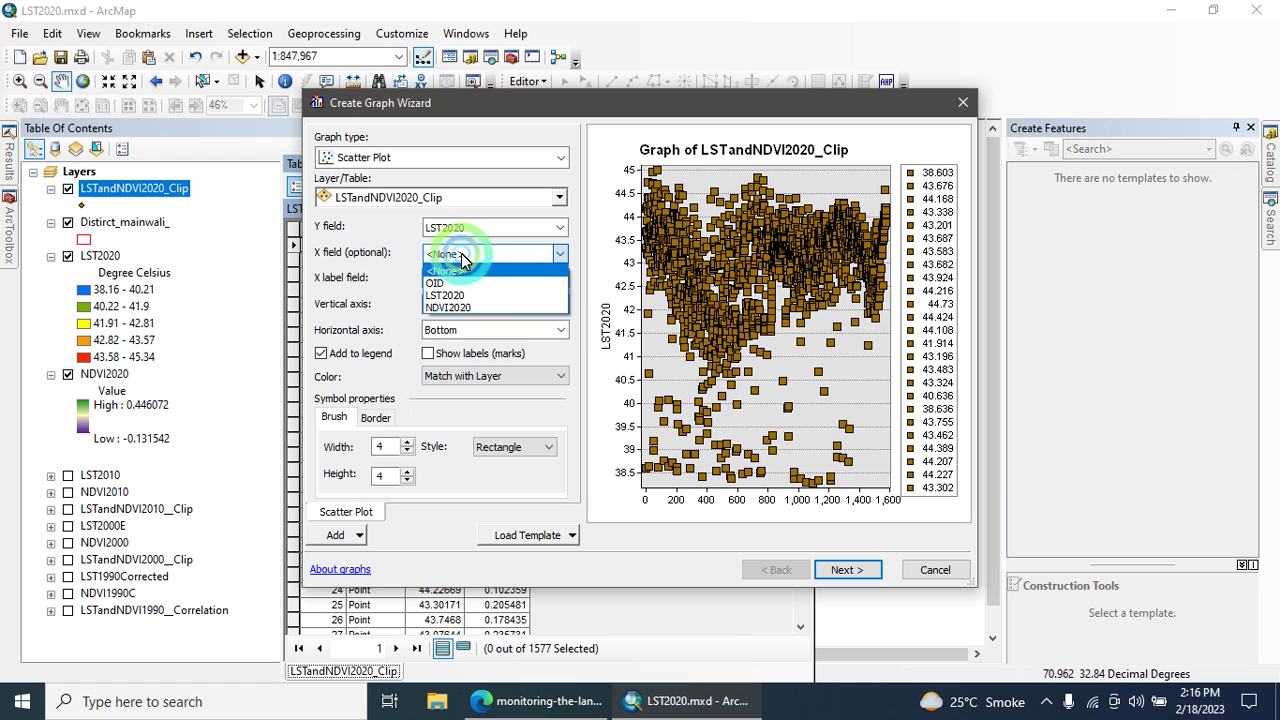
click(455, 307)
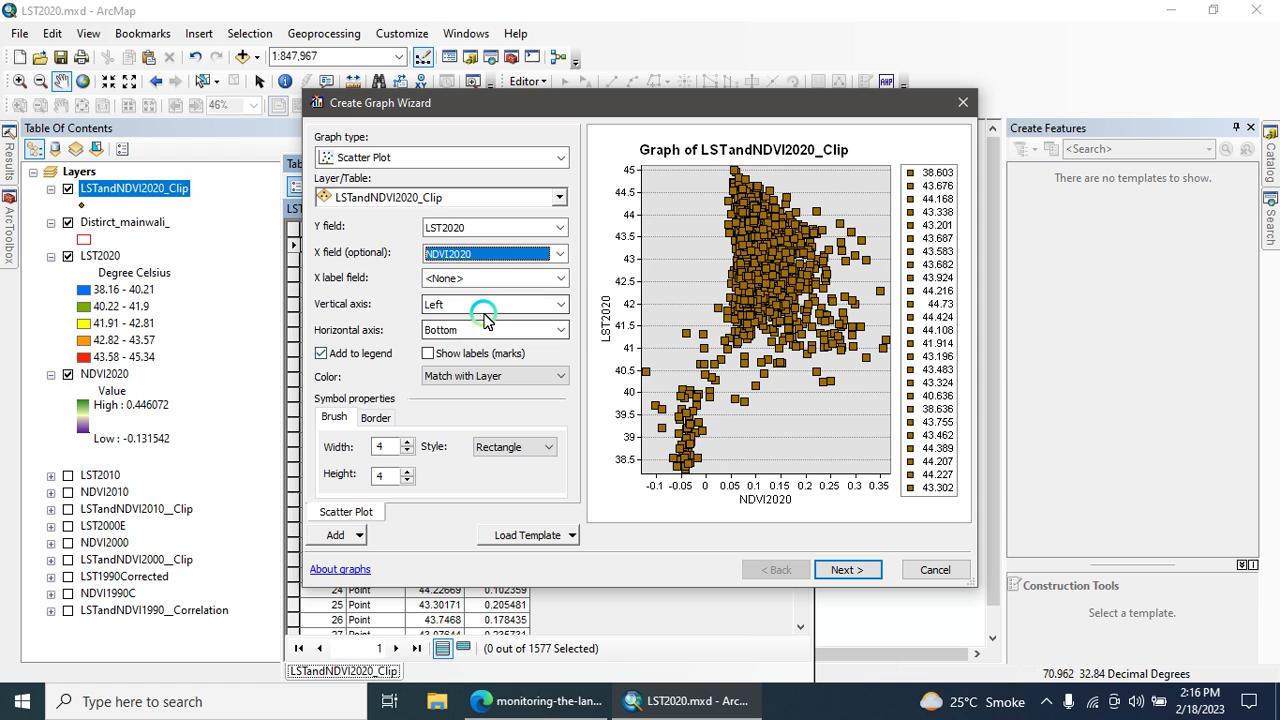
click(427, 356)
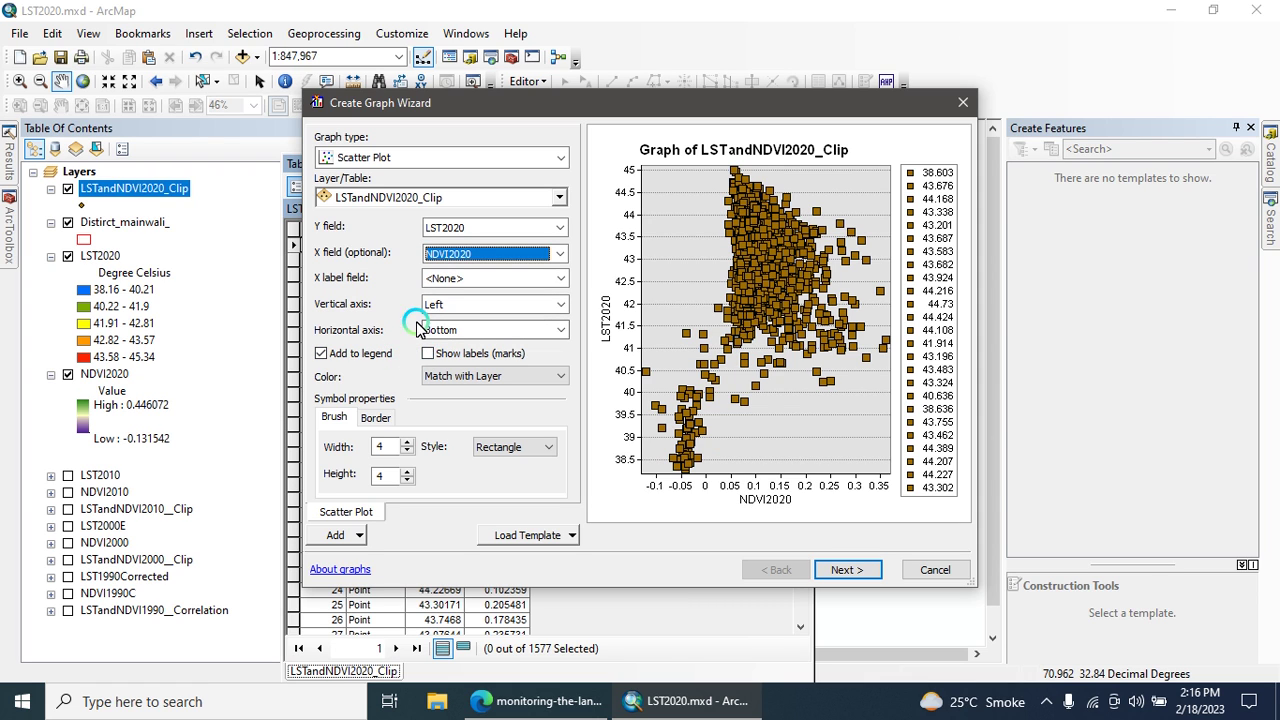
click(406, 442)
- Shrink the scatter plot markers to width 2 and height 2
click(406, 452)
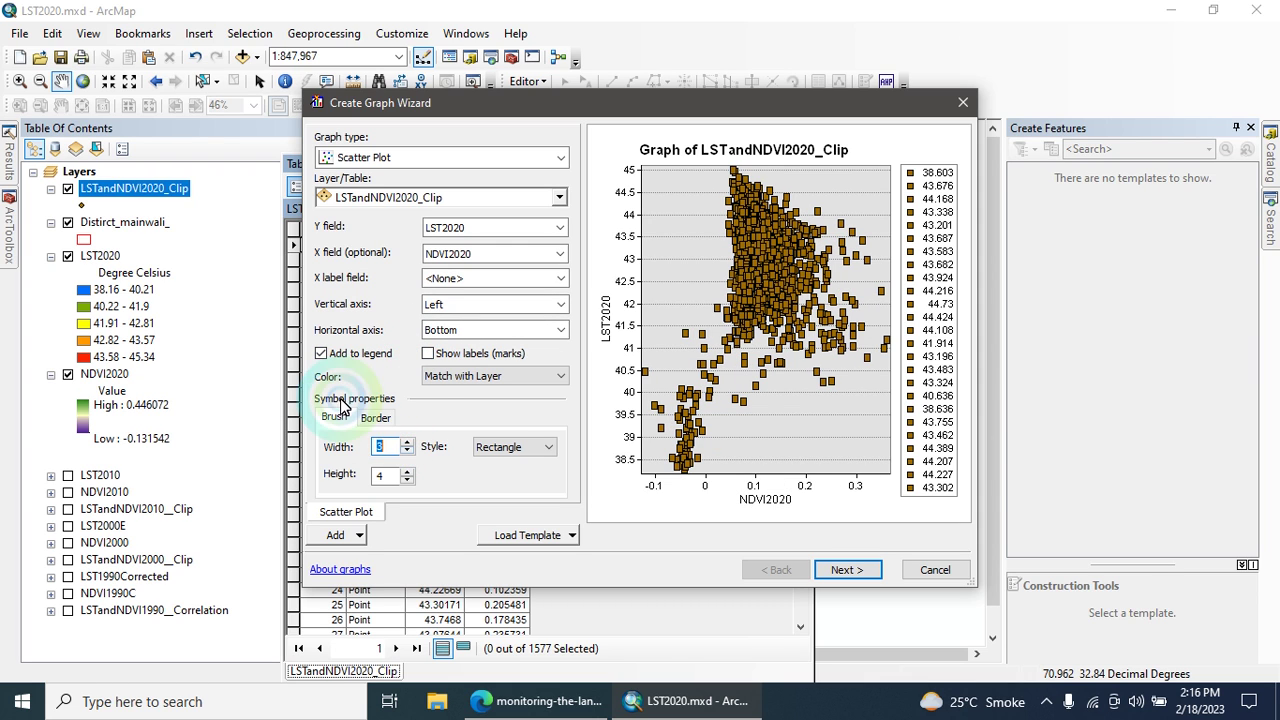
click(397, 451)
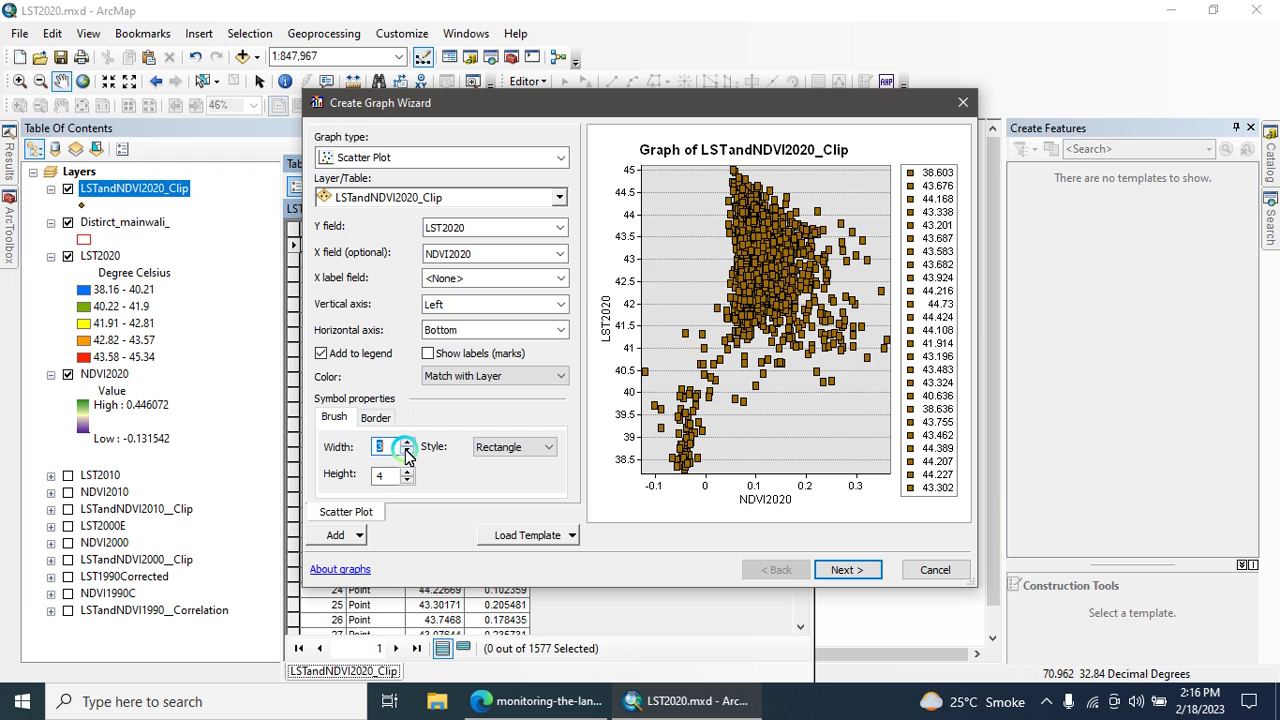
click(406, 455)
click(358, 440)
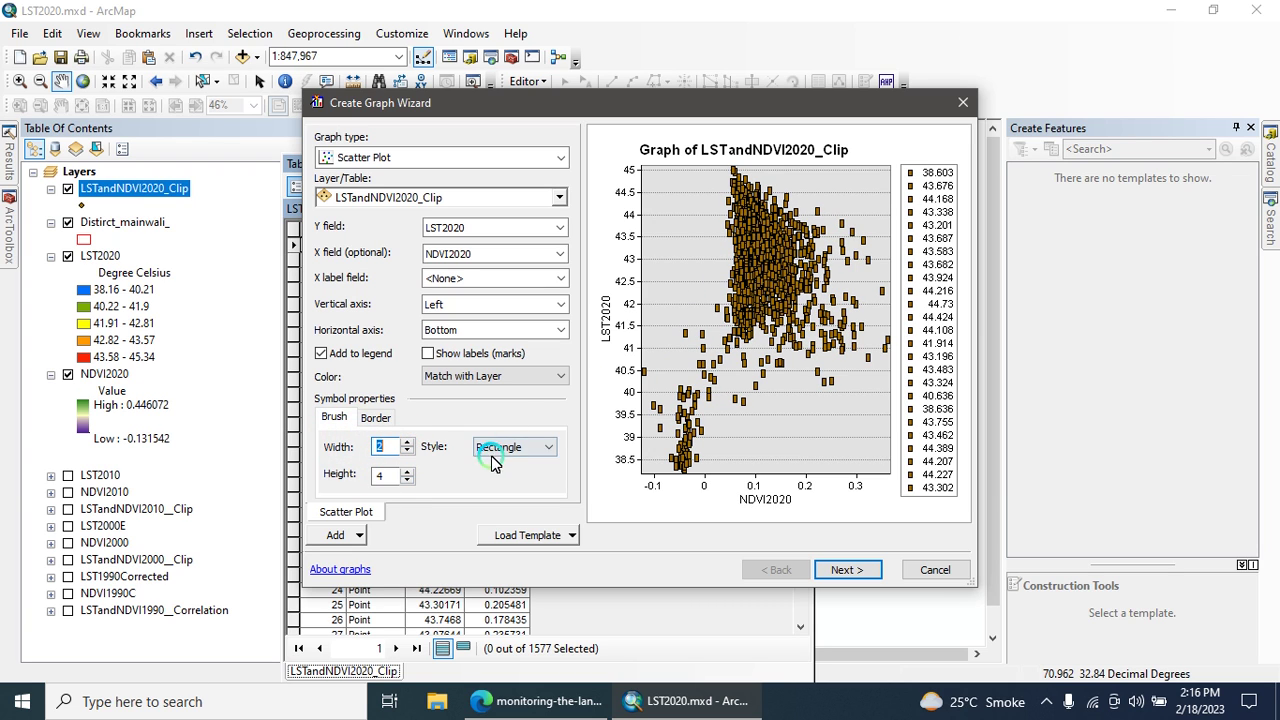
click(407, 480)
click(407, 480)
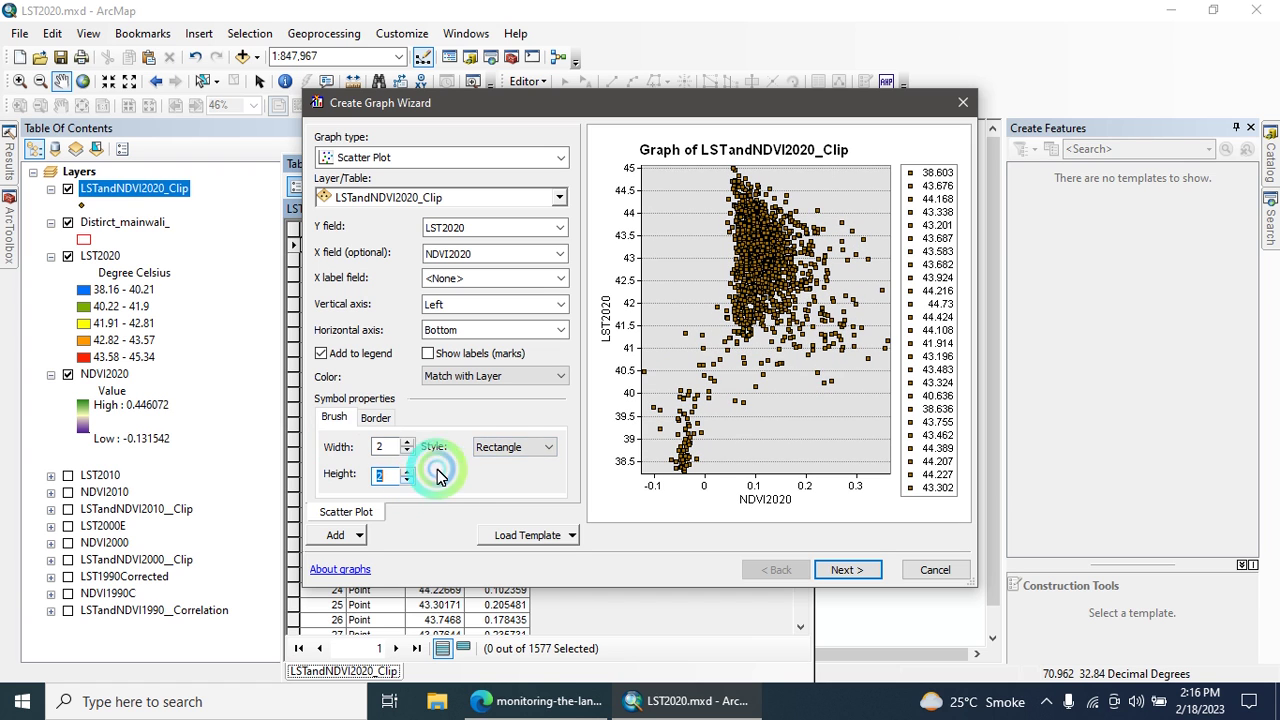
- Set the marker style to Diamond
click(508, 447)
click(503, 478)
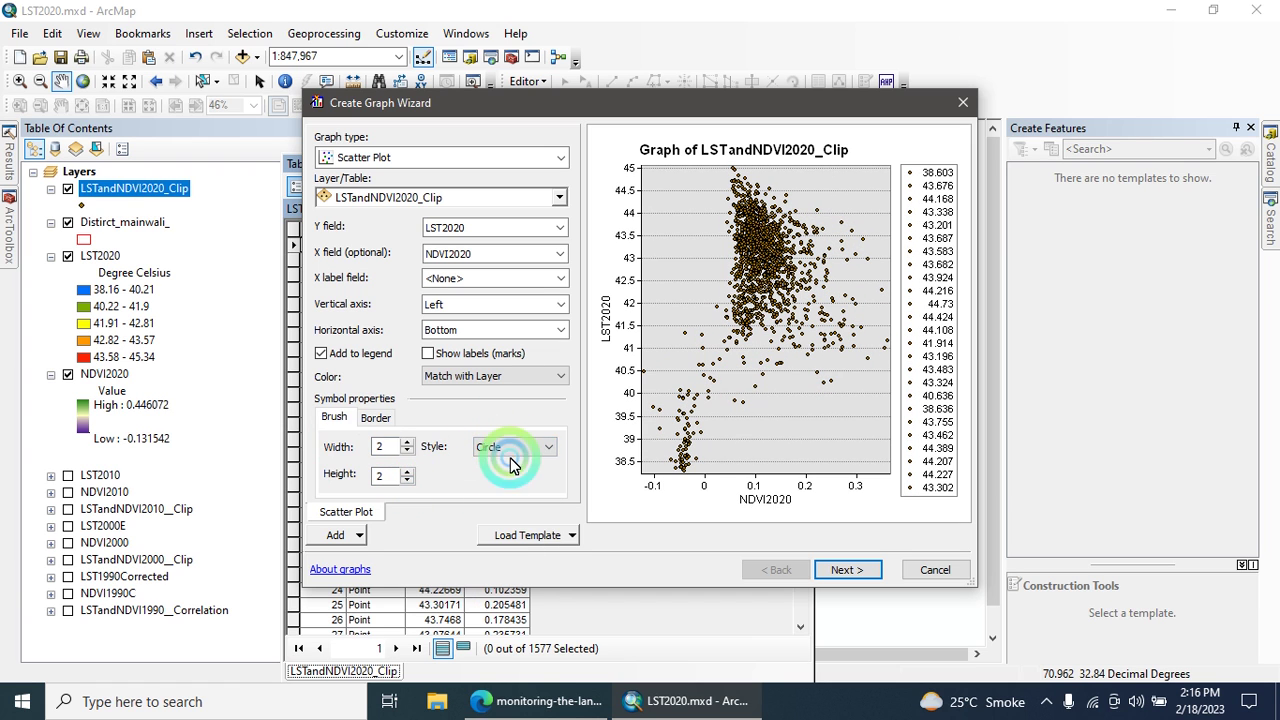
click(508, 450)
click(505, 488)
click(503, 449)
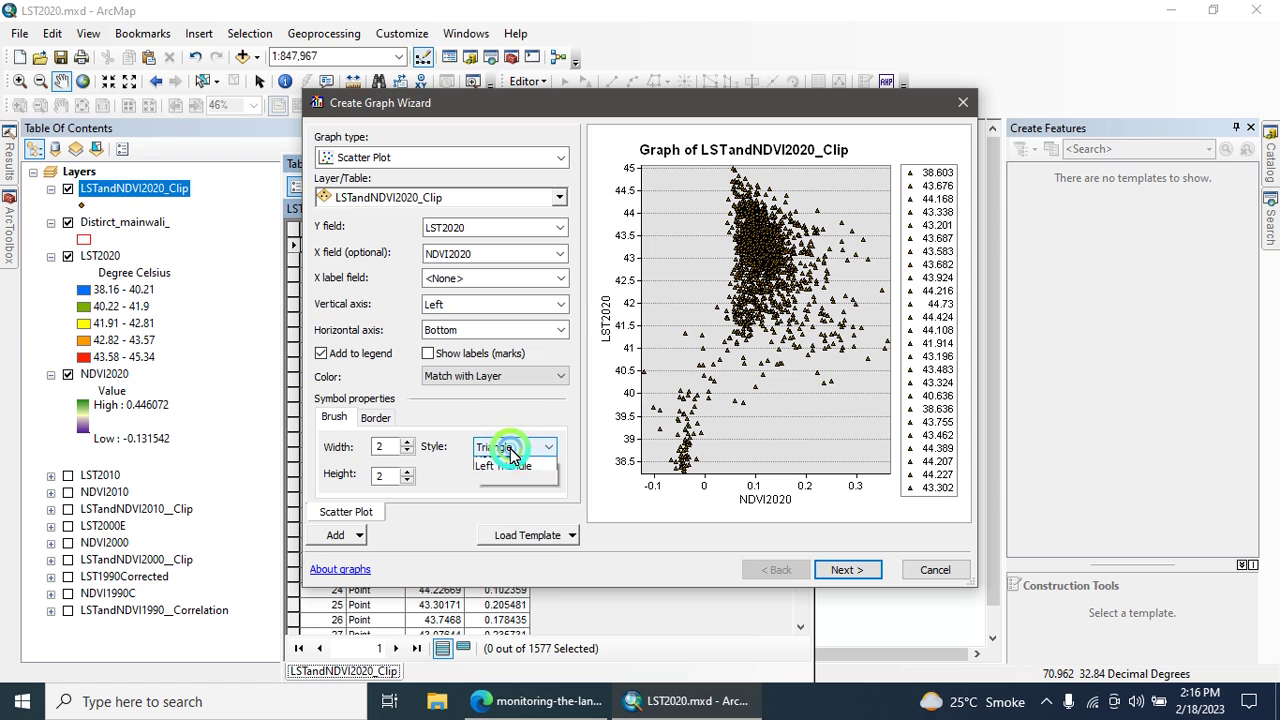
click(503, 518)
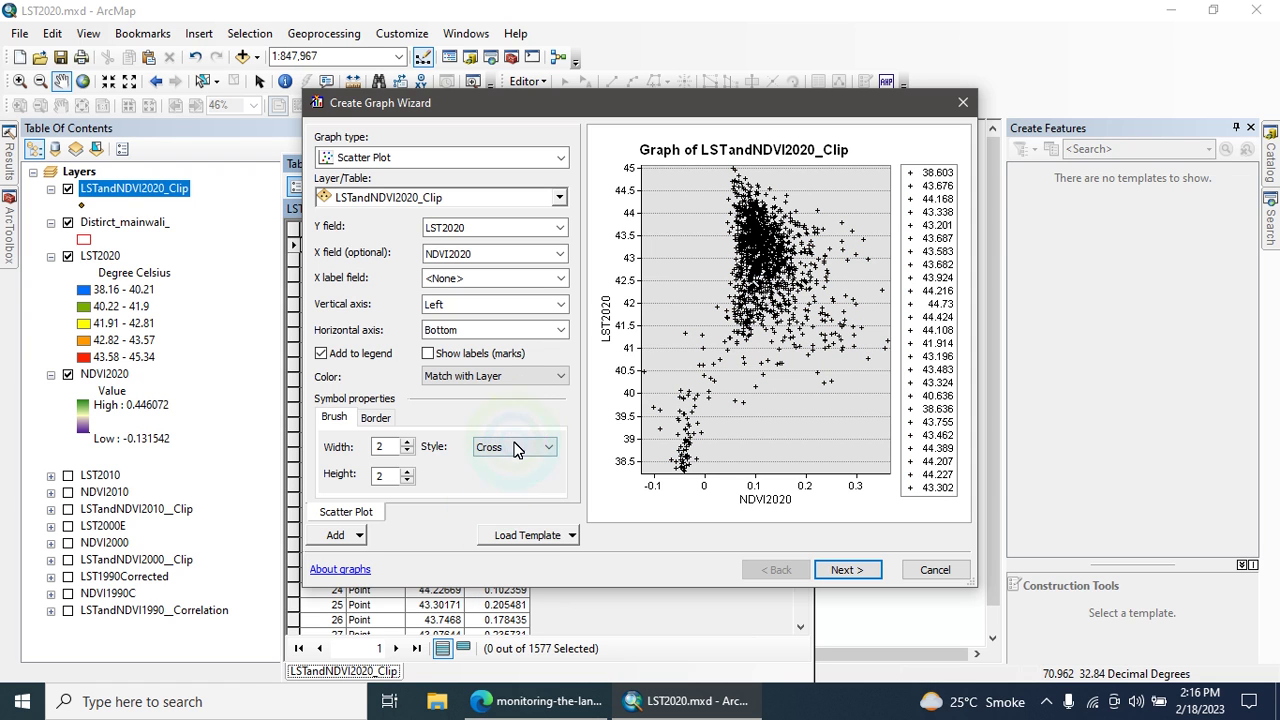
click(535, 447)
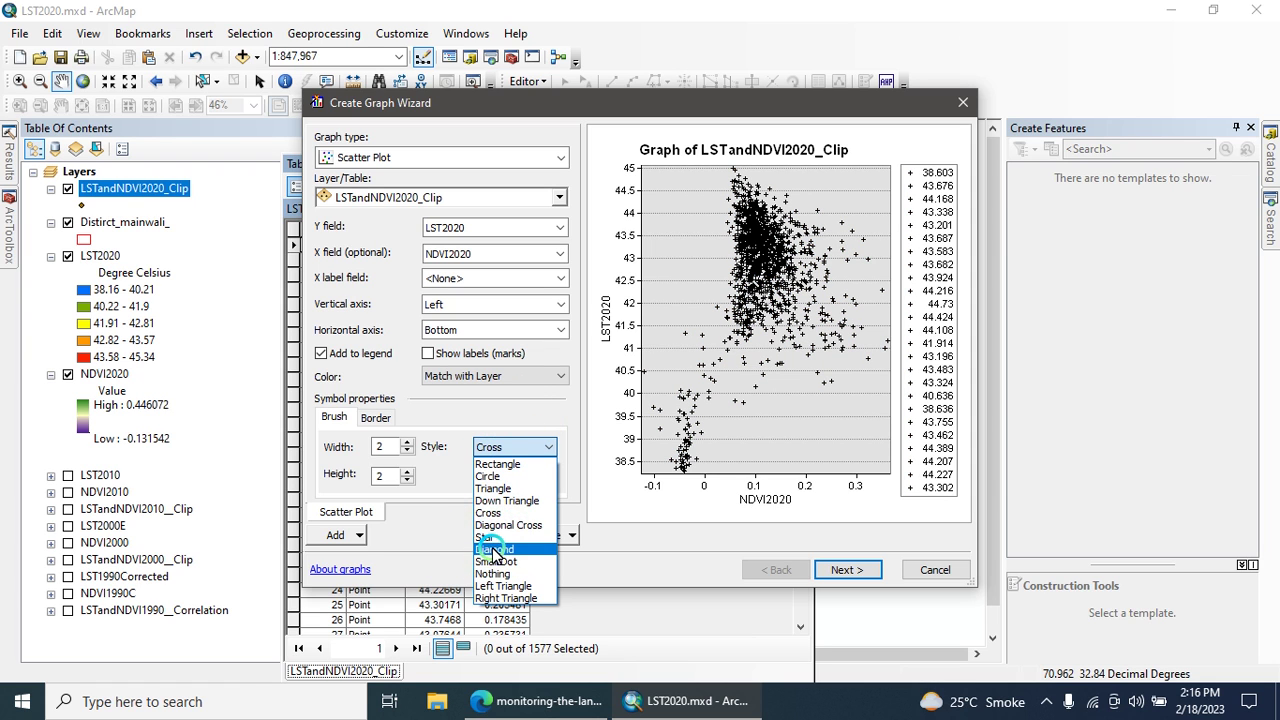
click(490, 549)
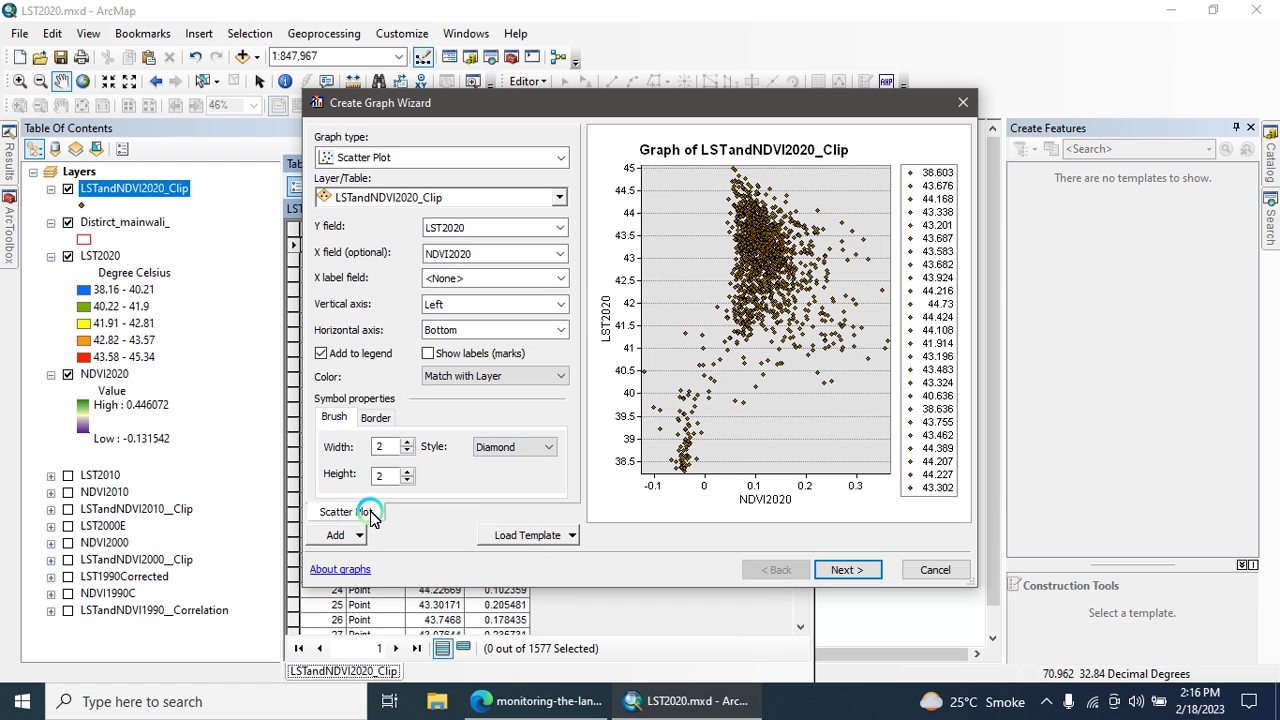
- Add a red Trend function fitted to the Scatter Plot series, with labels shown
click(335, 535)
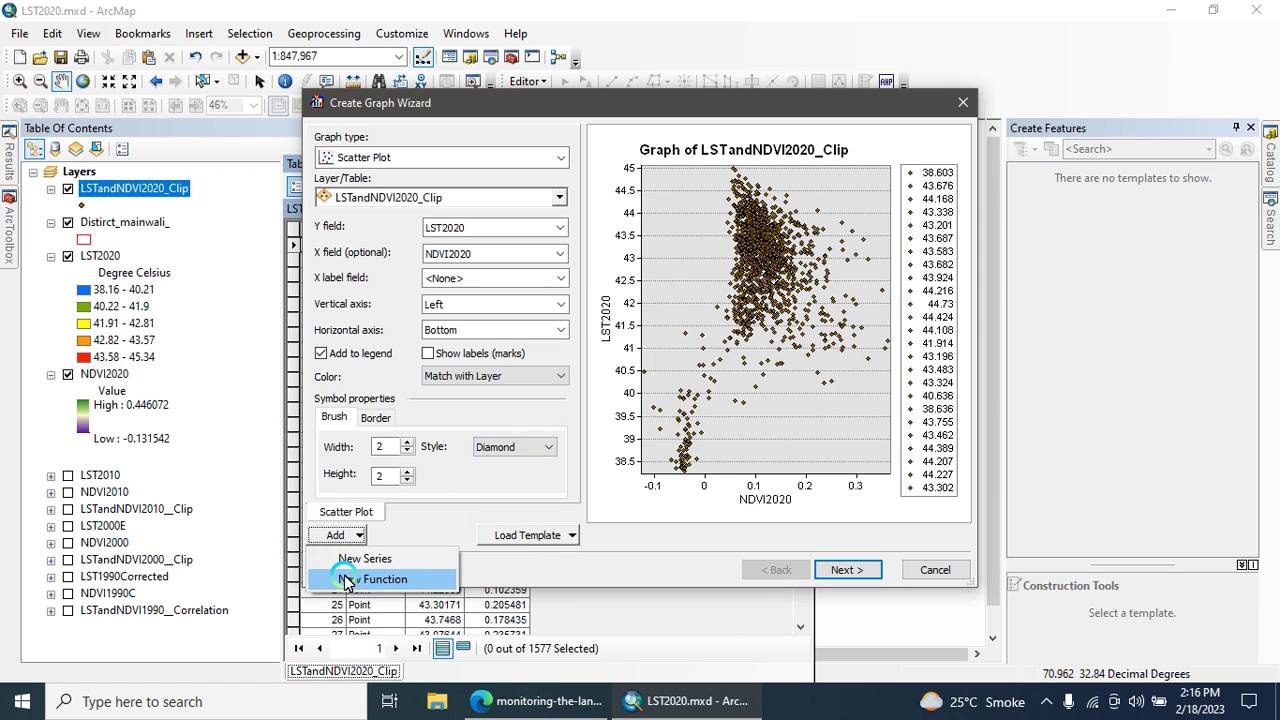
click(347, 580)
click(428, 157)
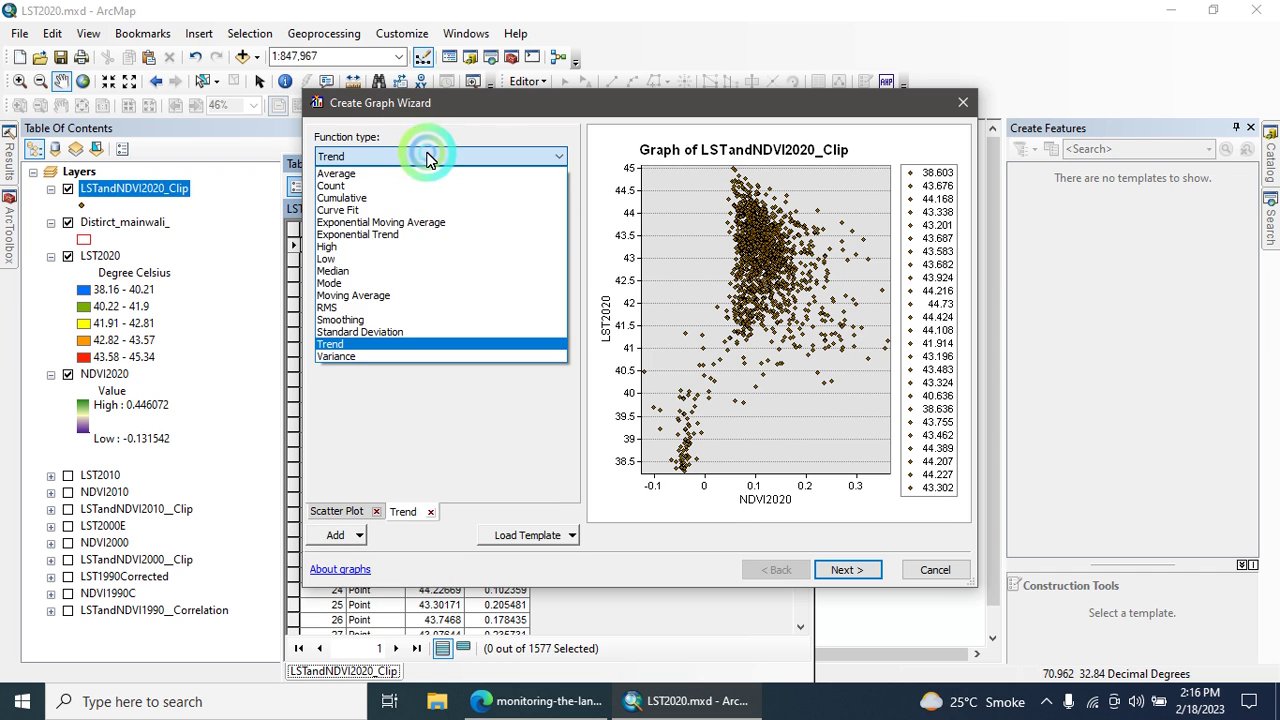
click(428, 157)
click(400, 196)
click(391, 209)
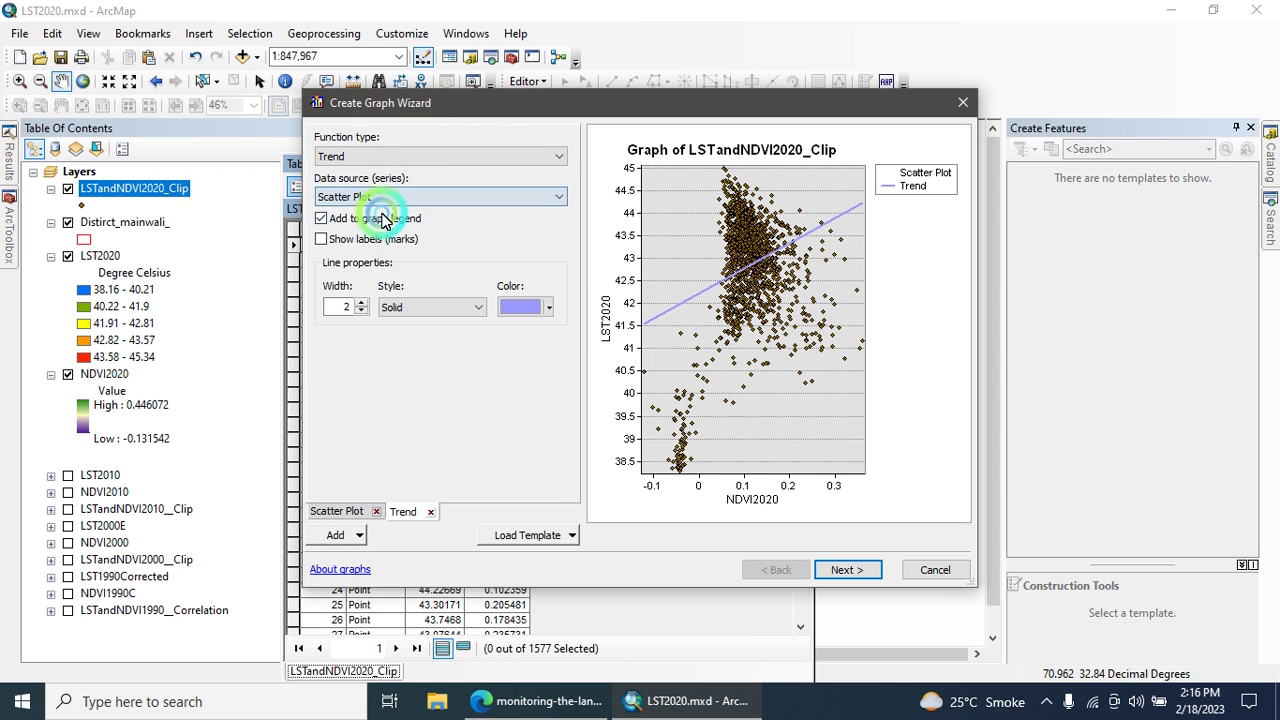
click(322, 239)
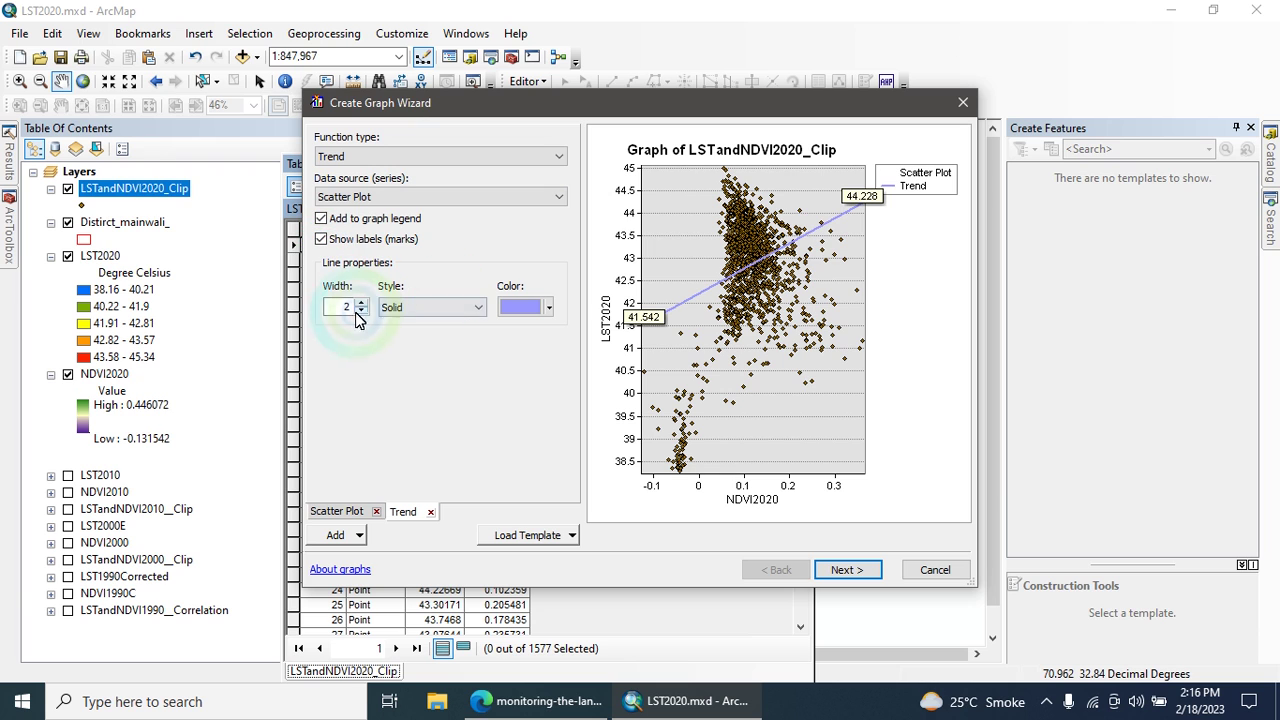
click(522, 307)
click(520, 393)
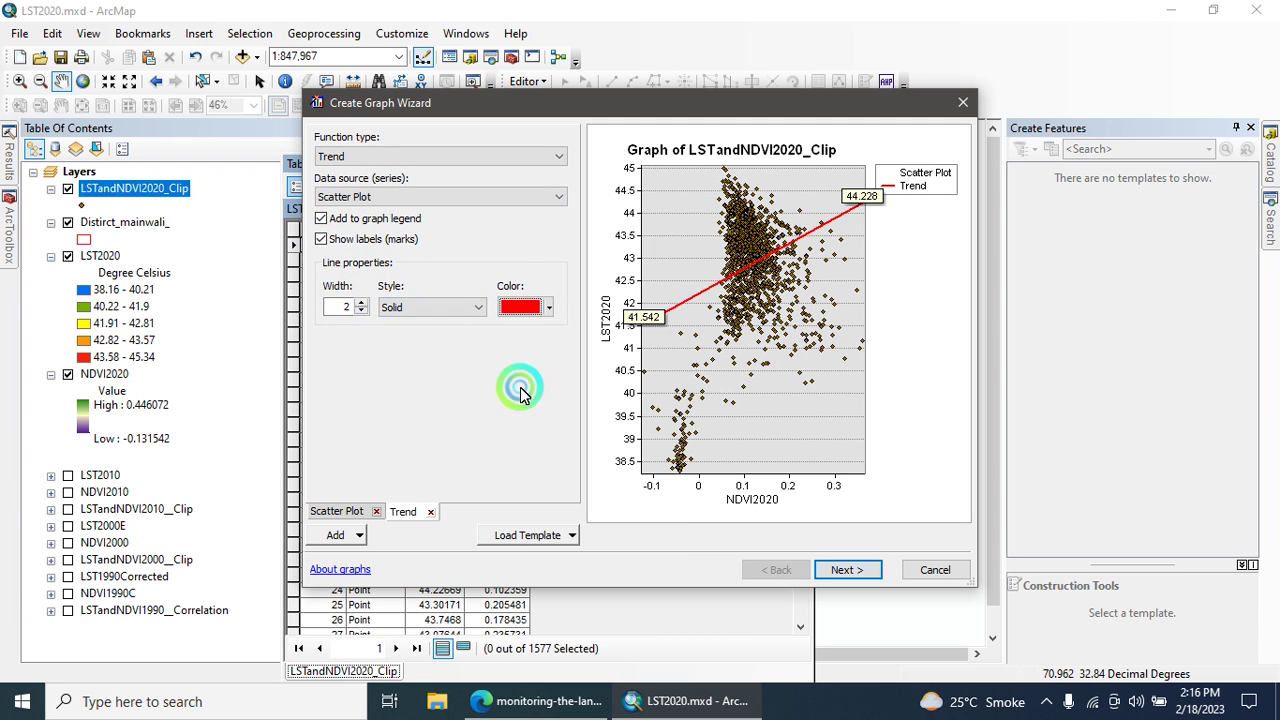
click(827, 231)
click(664, 355)
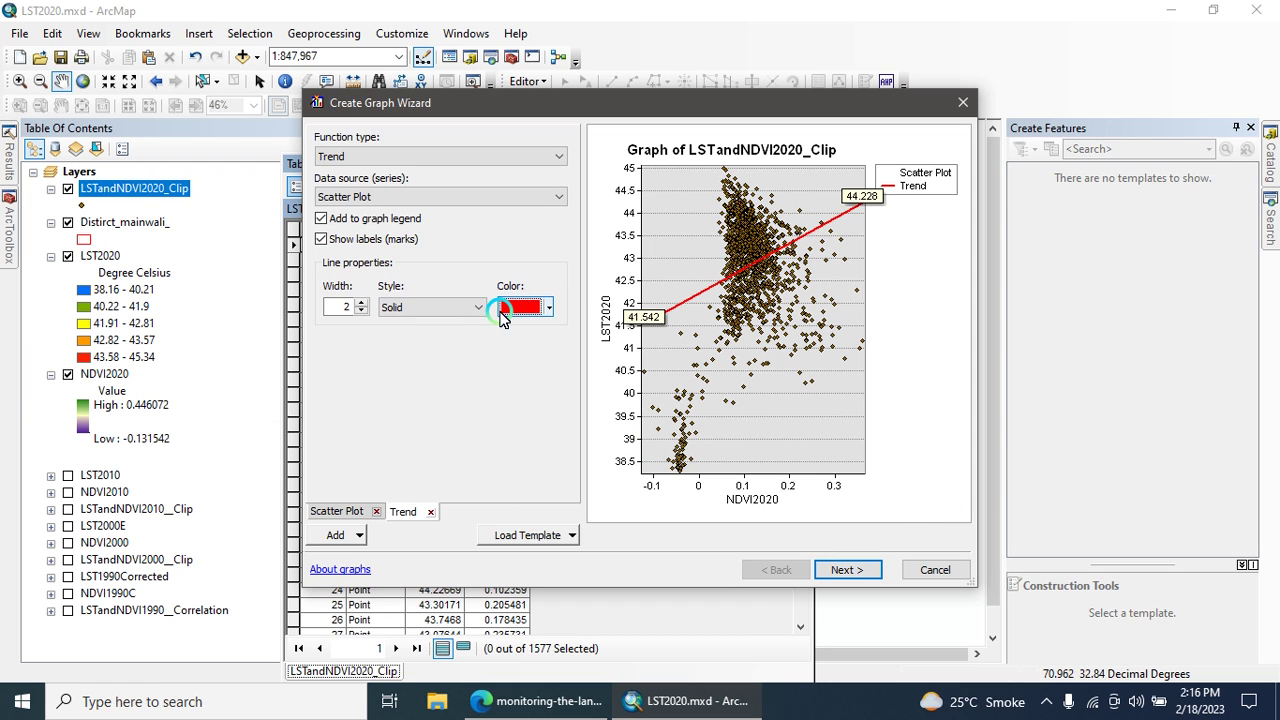
- Title the left axis LST (2020) and the bottom axis NDVI (2020)
click(840, 569)
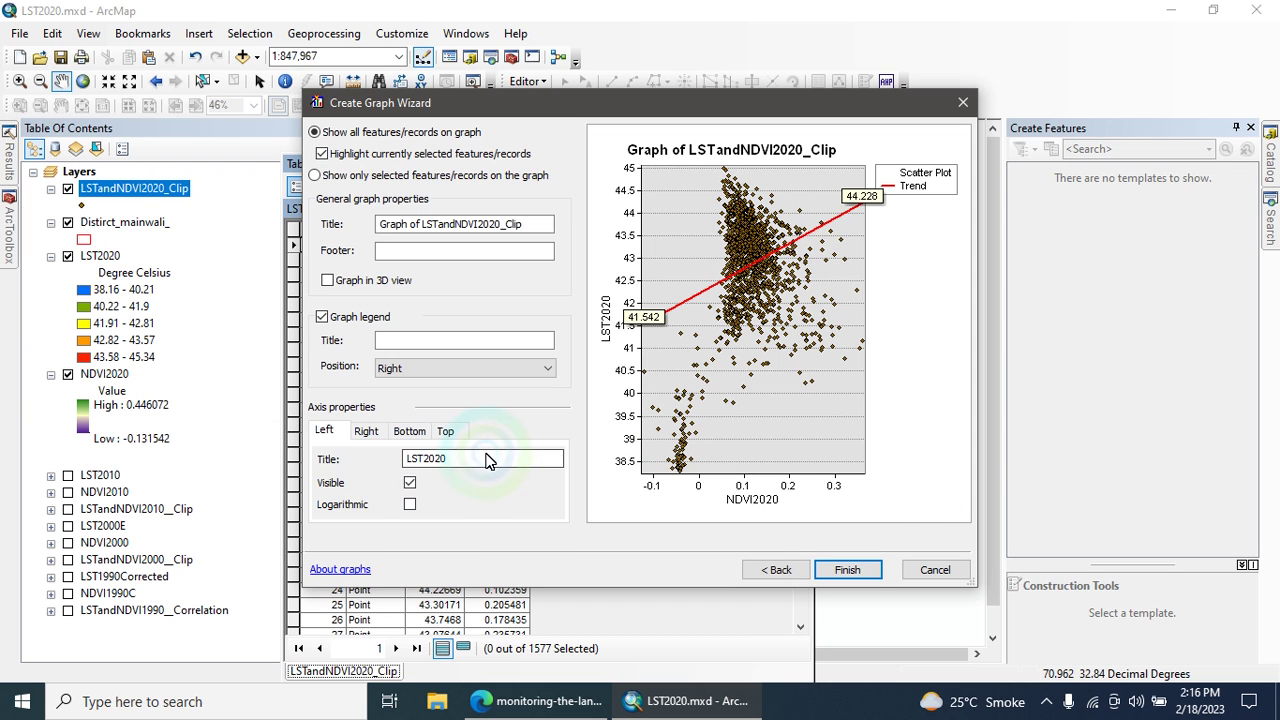
click(453, 458)
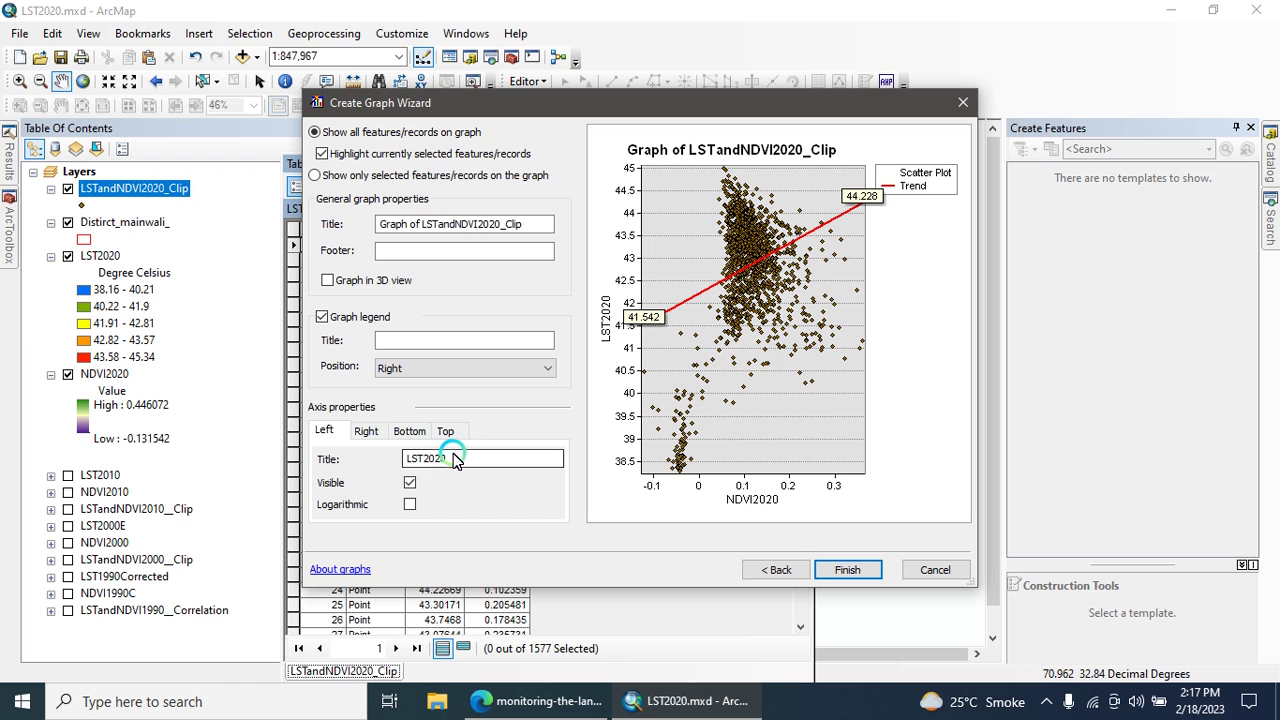
click(734, 488)
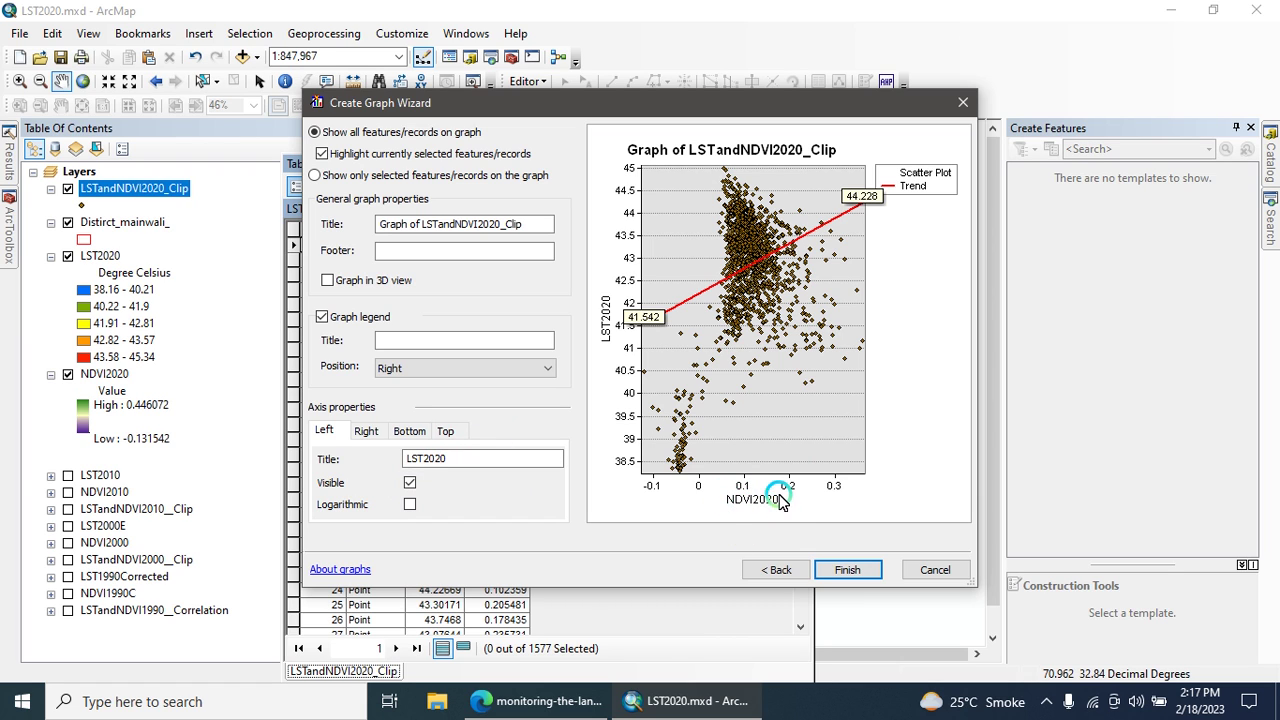
click(723, 500)
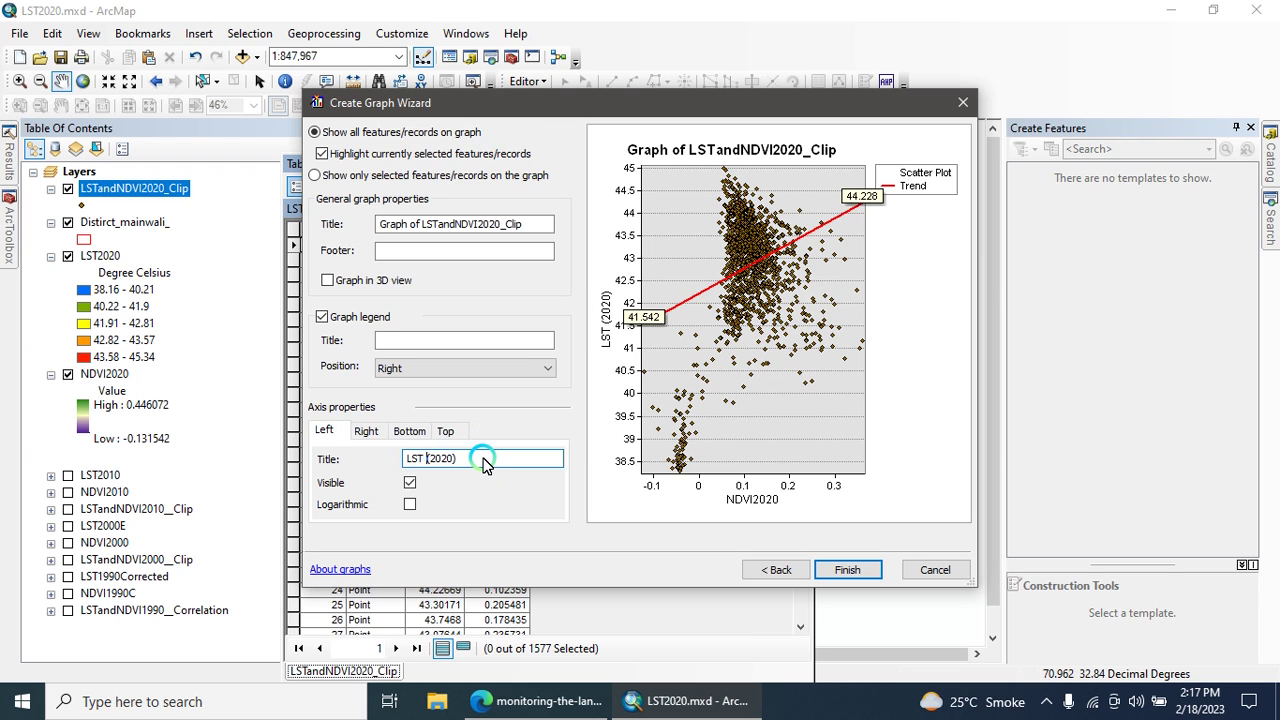
click(408, 431)
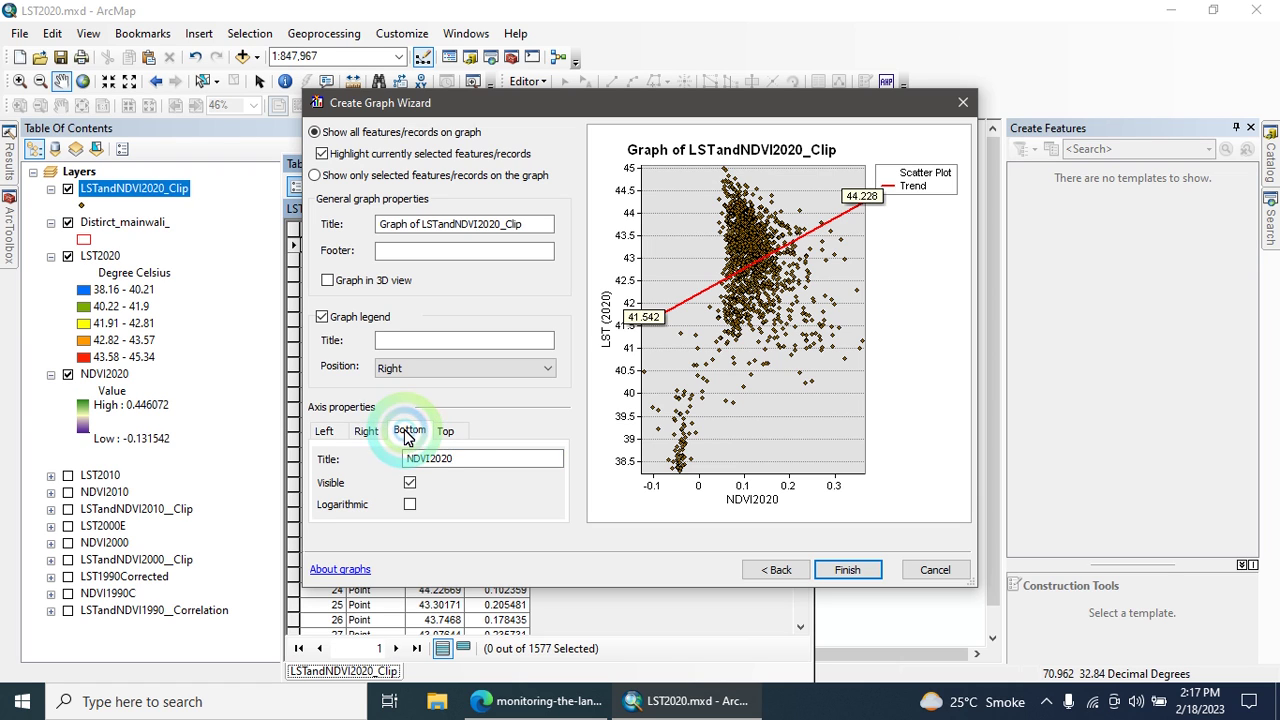
click(432, 458)
text(()
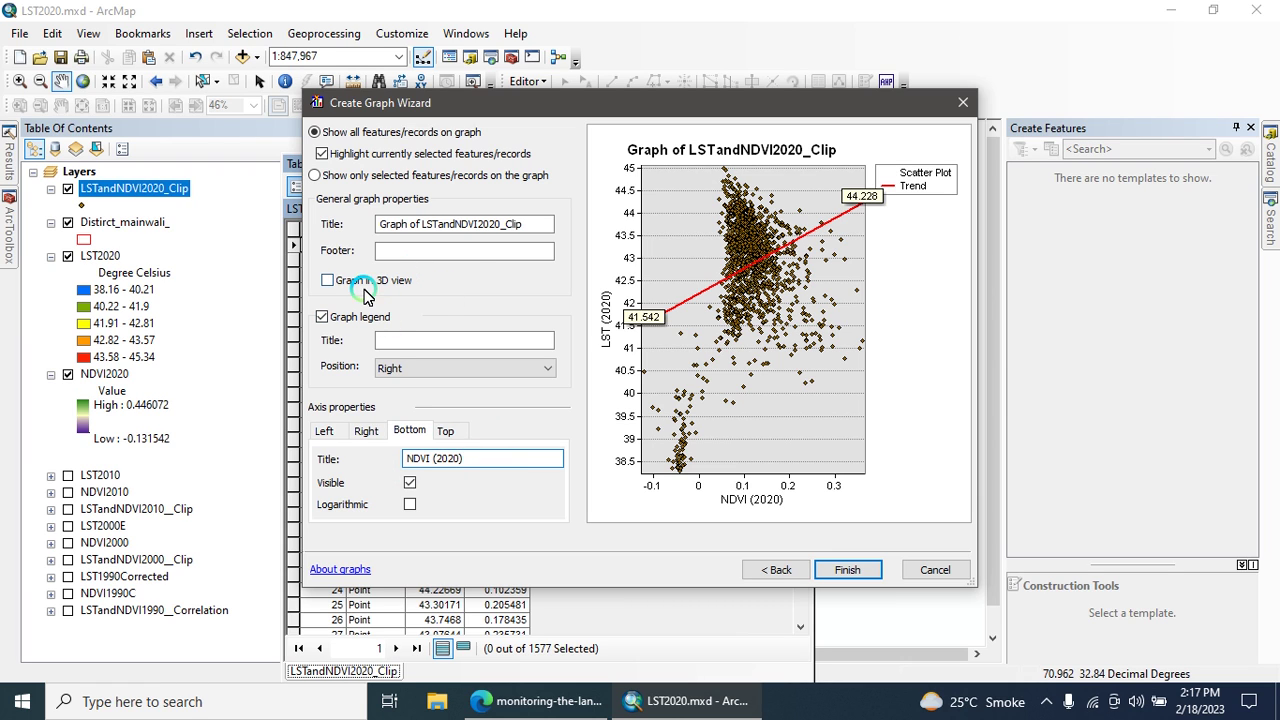
- Replace the graph title text with 'Graph of LST & NDVI Correlation (2020)'
click(486, 224)
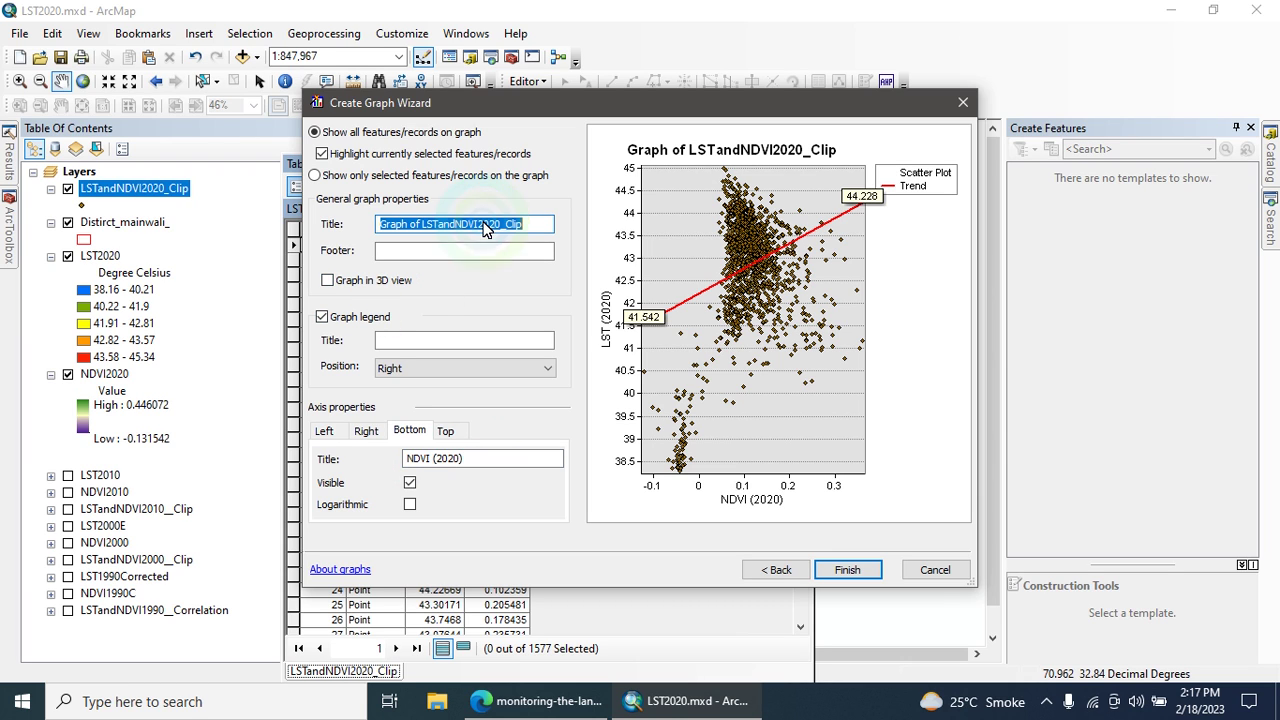
text(LSTandNDVI2020_label_Clip)
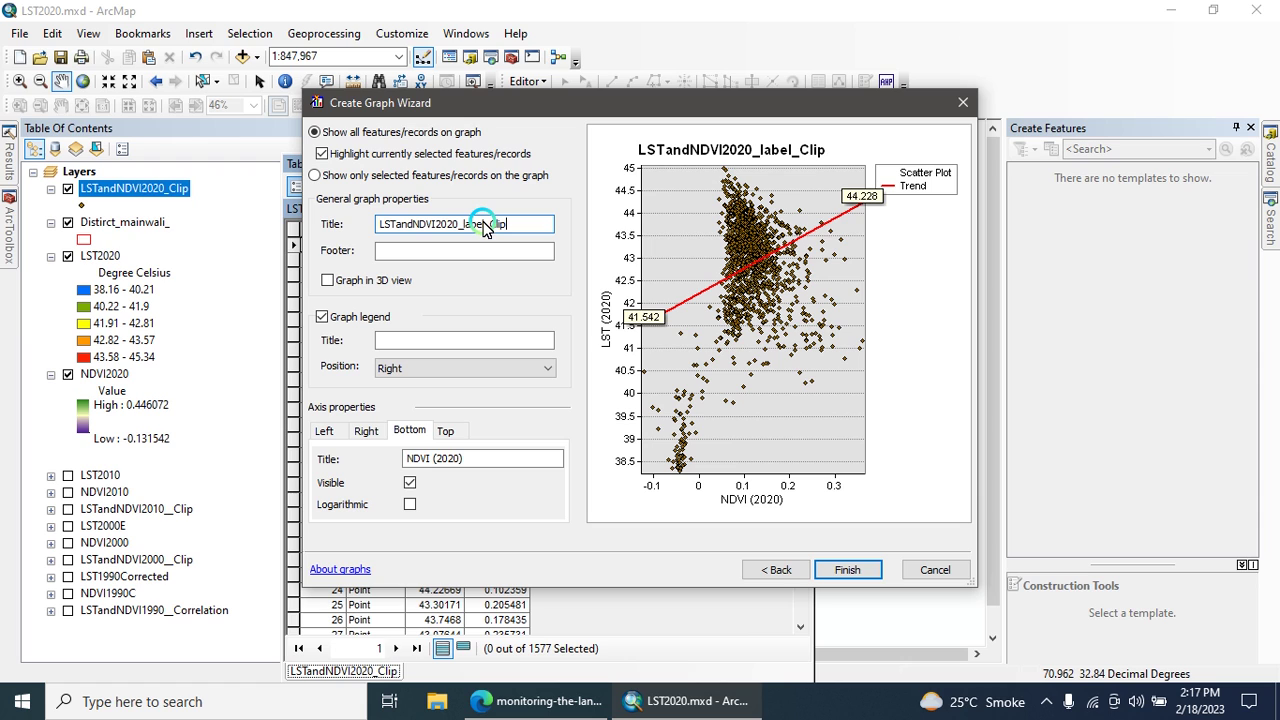
double_click(397, 226)
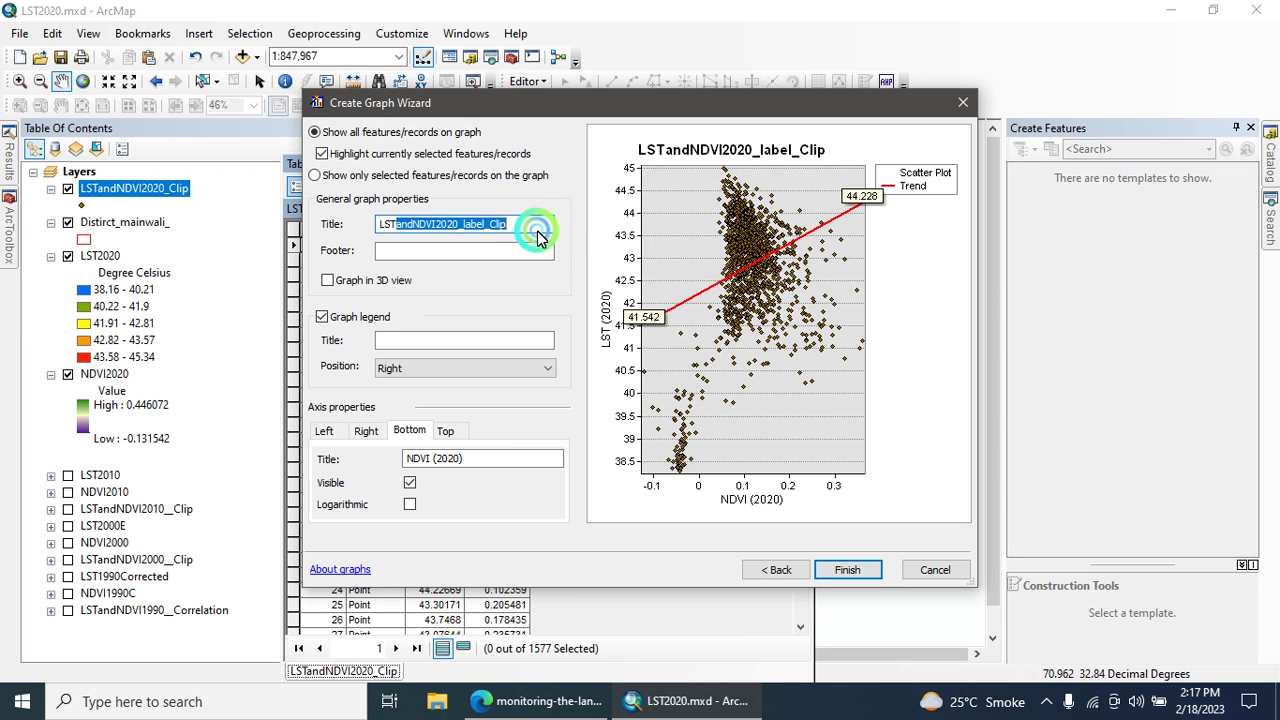
click(523, 229)
key(BackSpace)
key(BackSpace)
key(BackSpace)
key(BackSpace)
key(BackSpace)
key(BackSpace)
key(BackSpace)
key(BackSpace)
key(BackSpace)
key(BackSpace)
key(BackSpace)
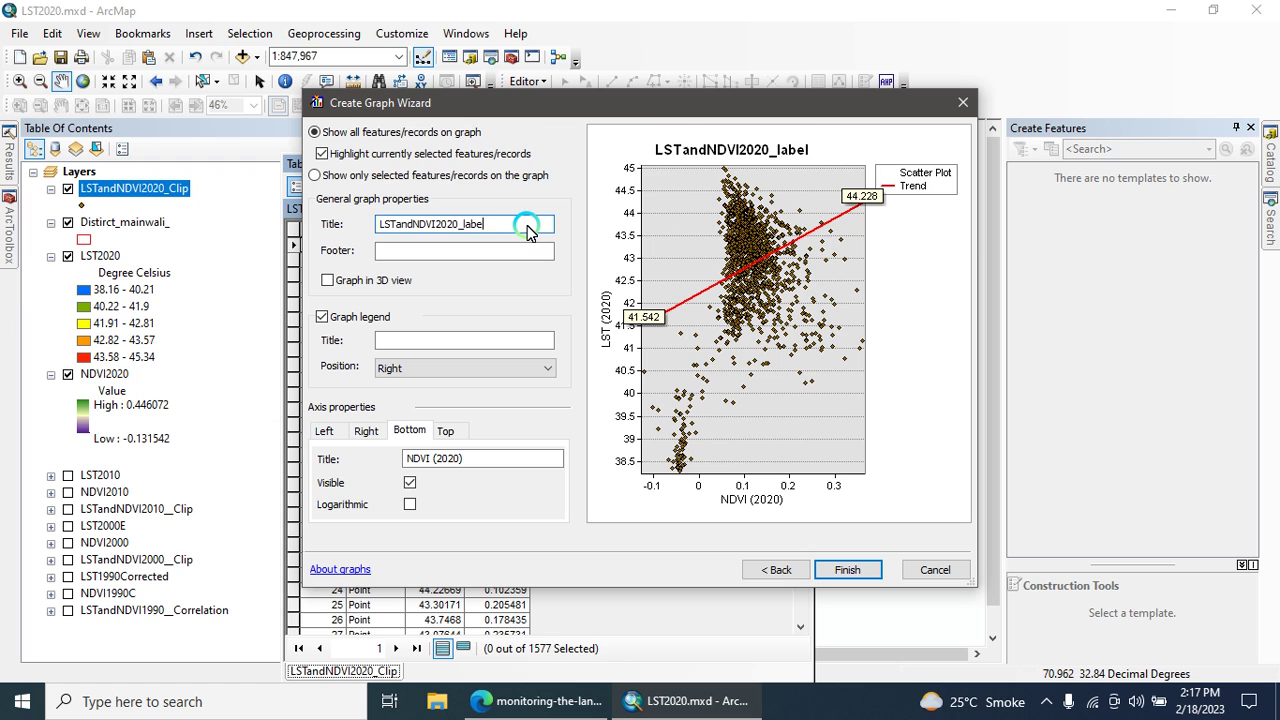
key(BackSpace)
key(BackSpace)
key(BackSpace)
key(BackSpace)
key(BackSpace)
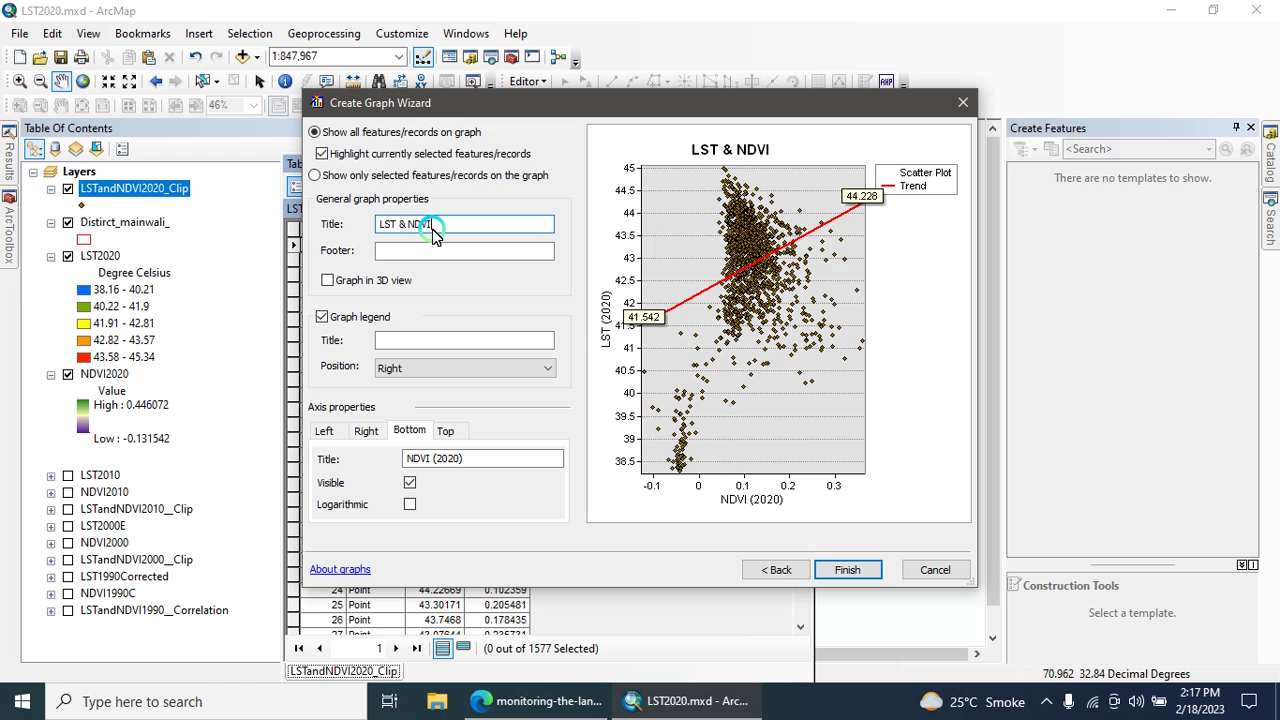
text(G)
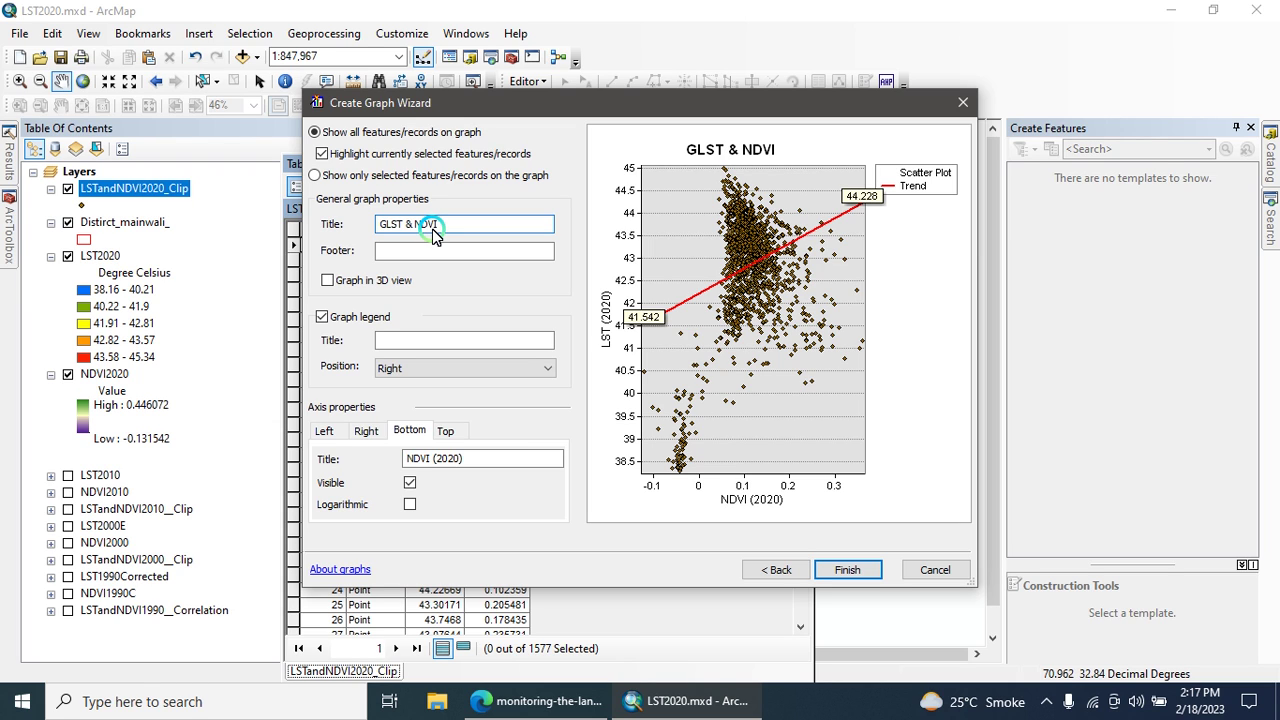
text(raph)
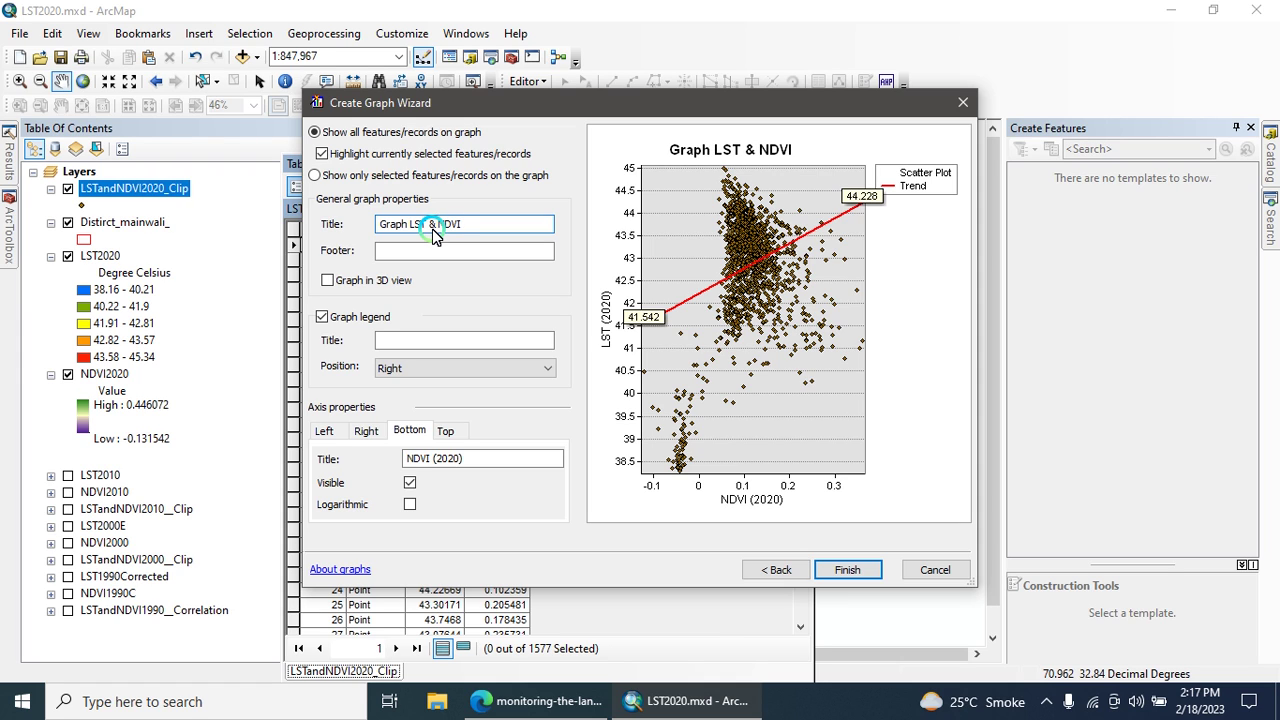
text( of )
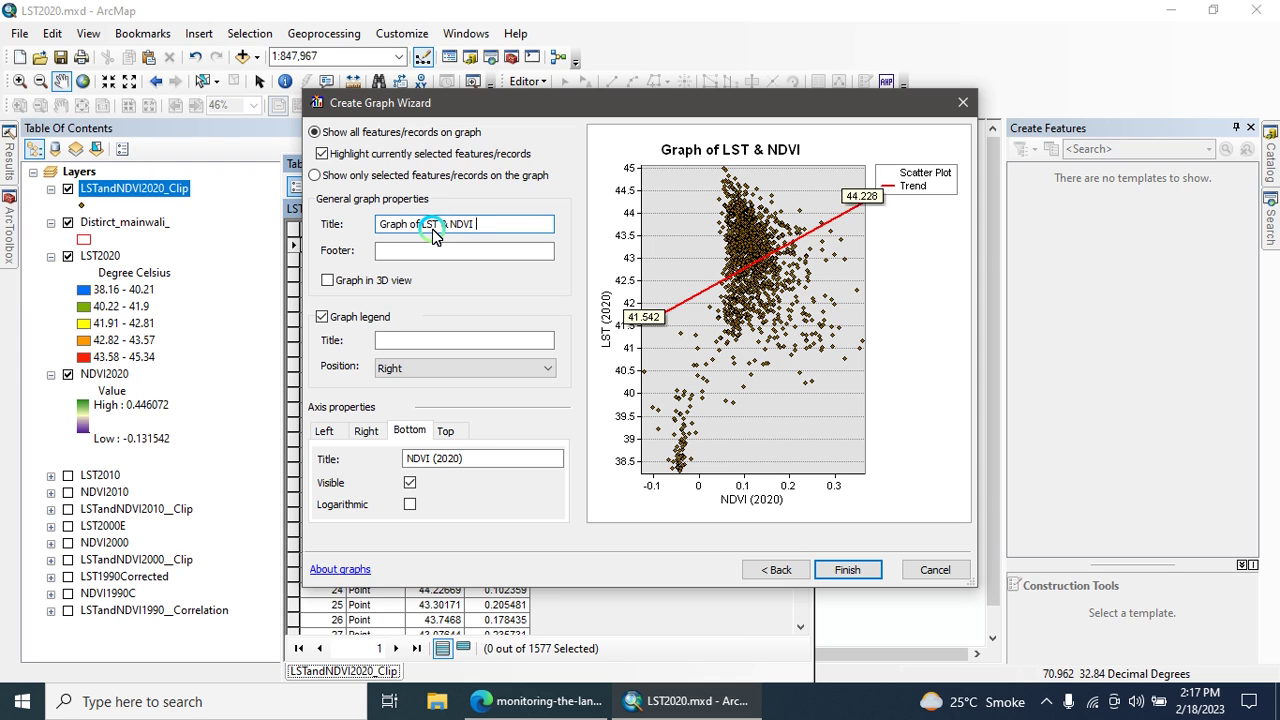
text( Corr)
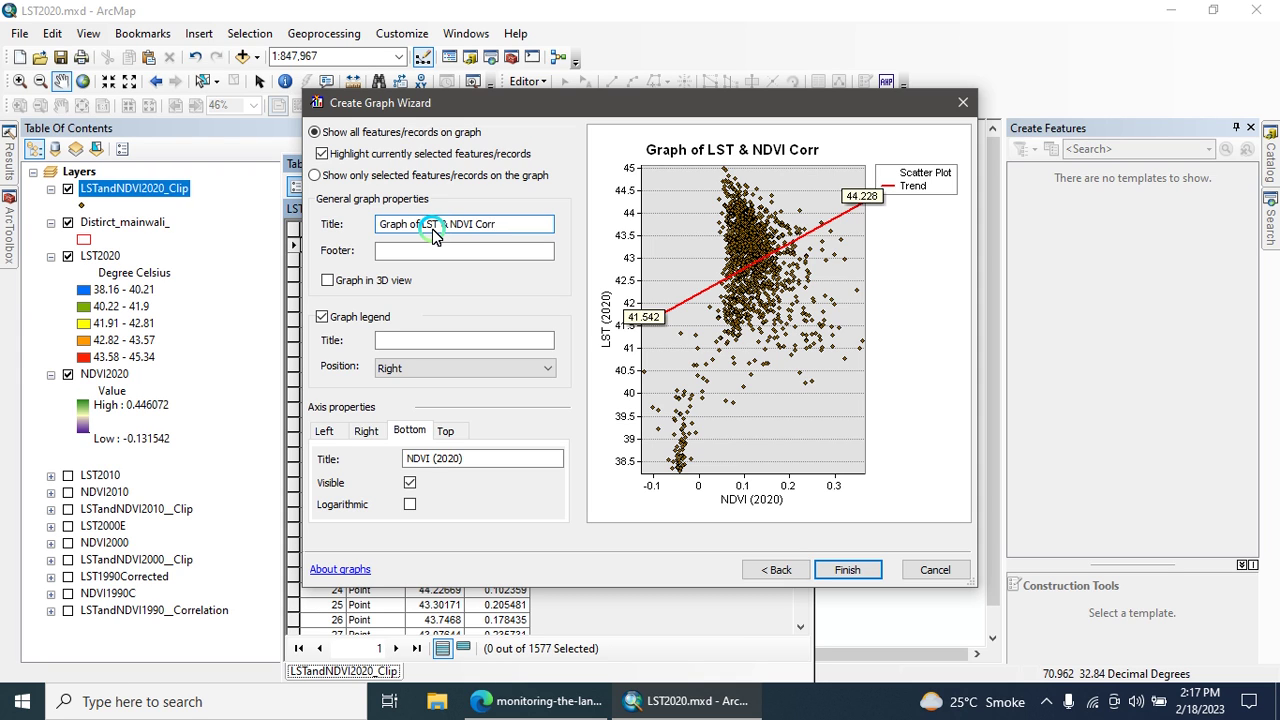
text(elation)
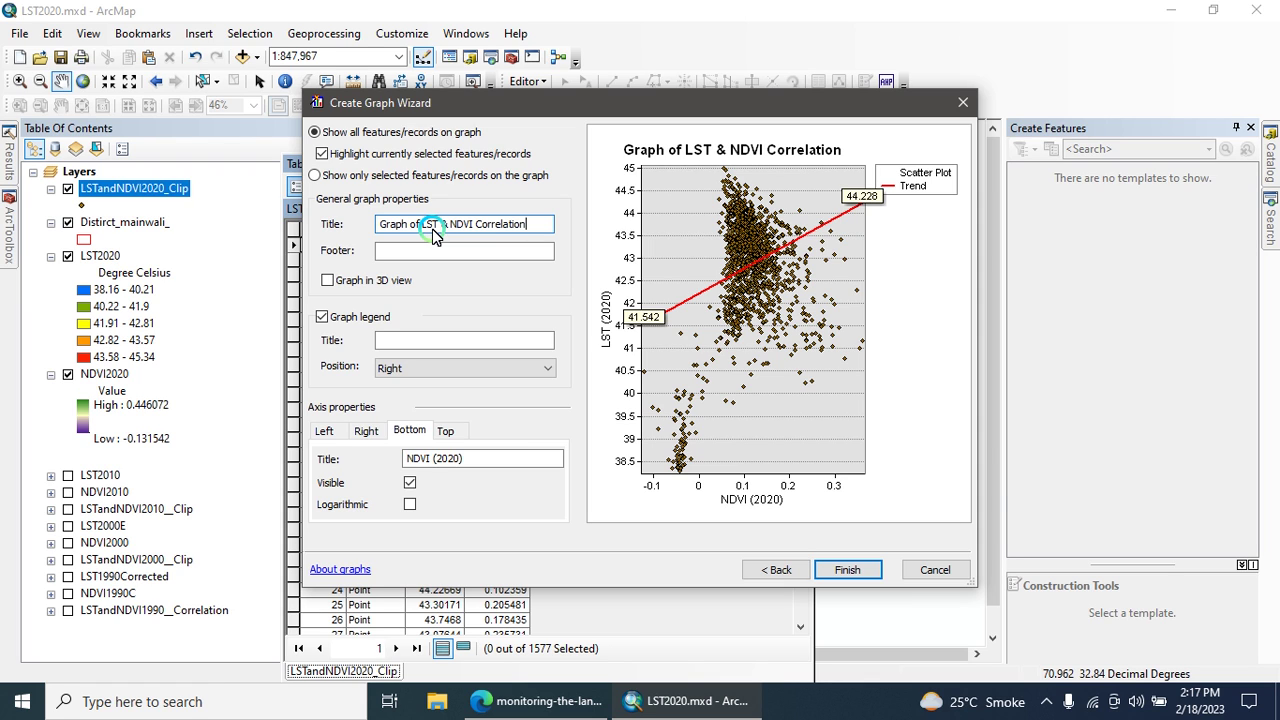
text( ())
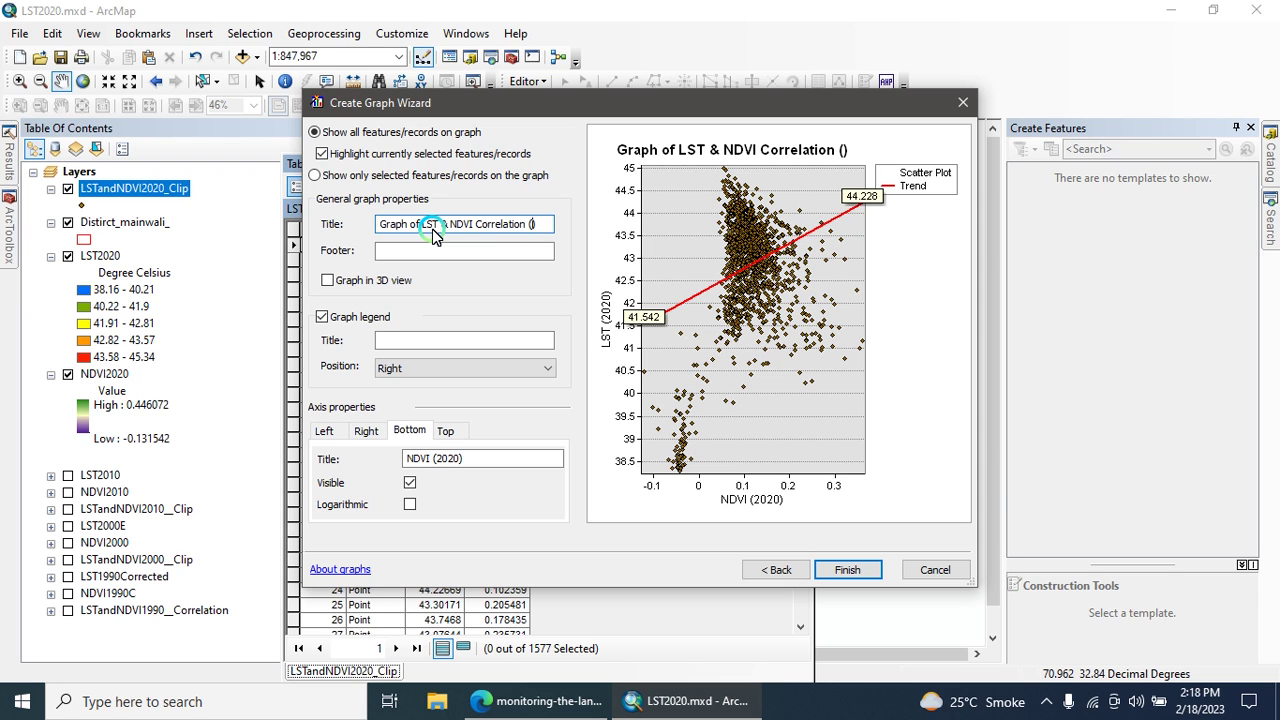
text(2020)
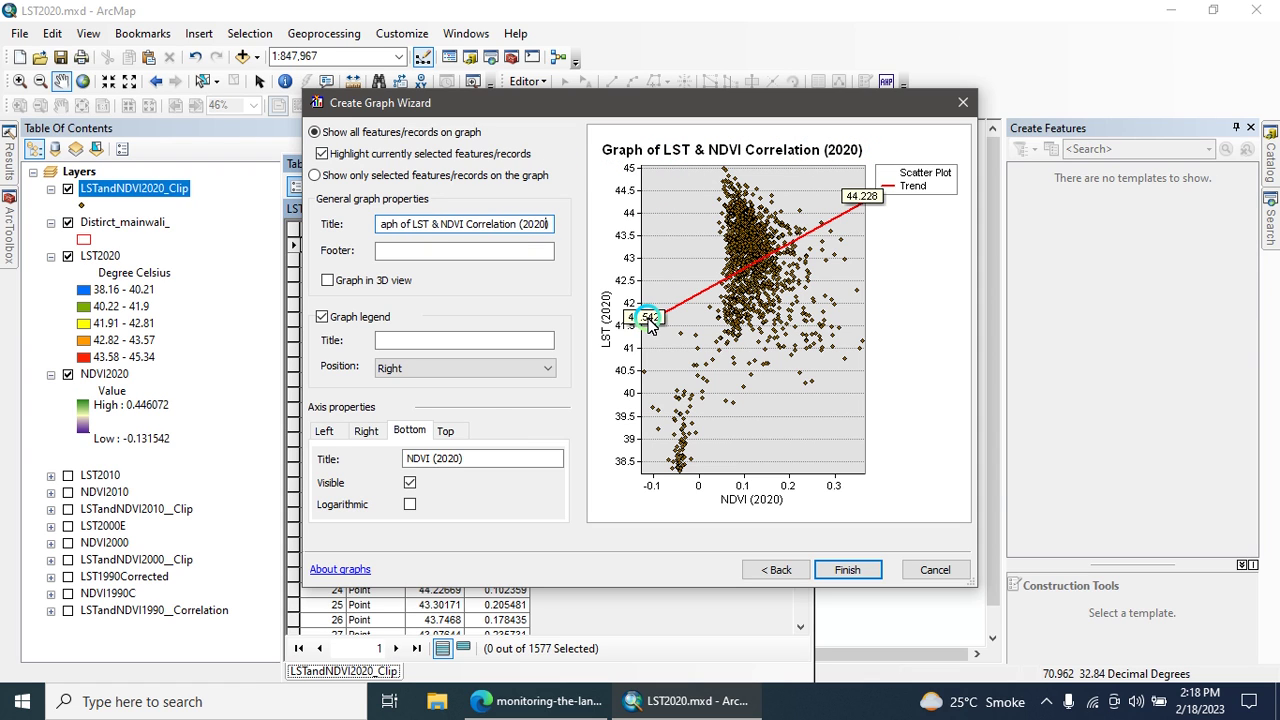
- Finish the wizard so the graph opens in its own window, then show its context menu
click(845, 570)
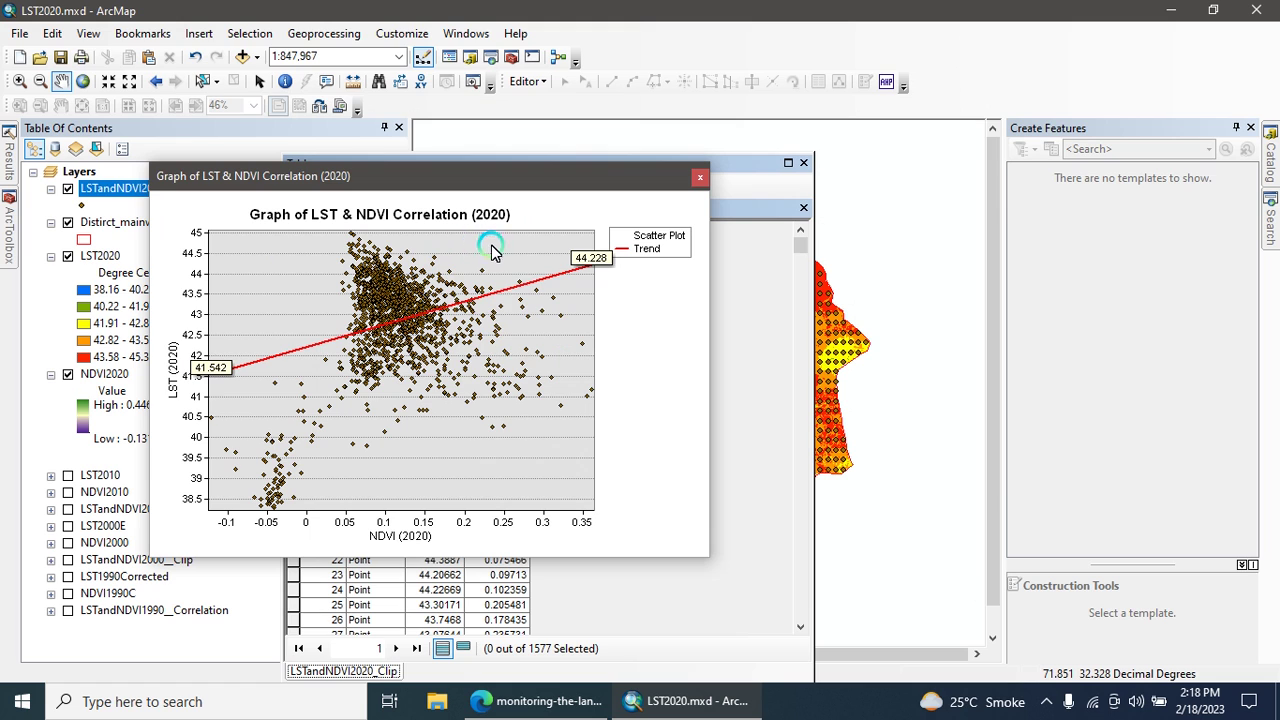
right_click(376, 281)
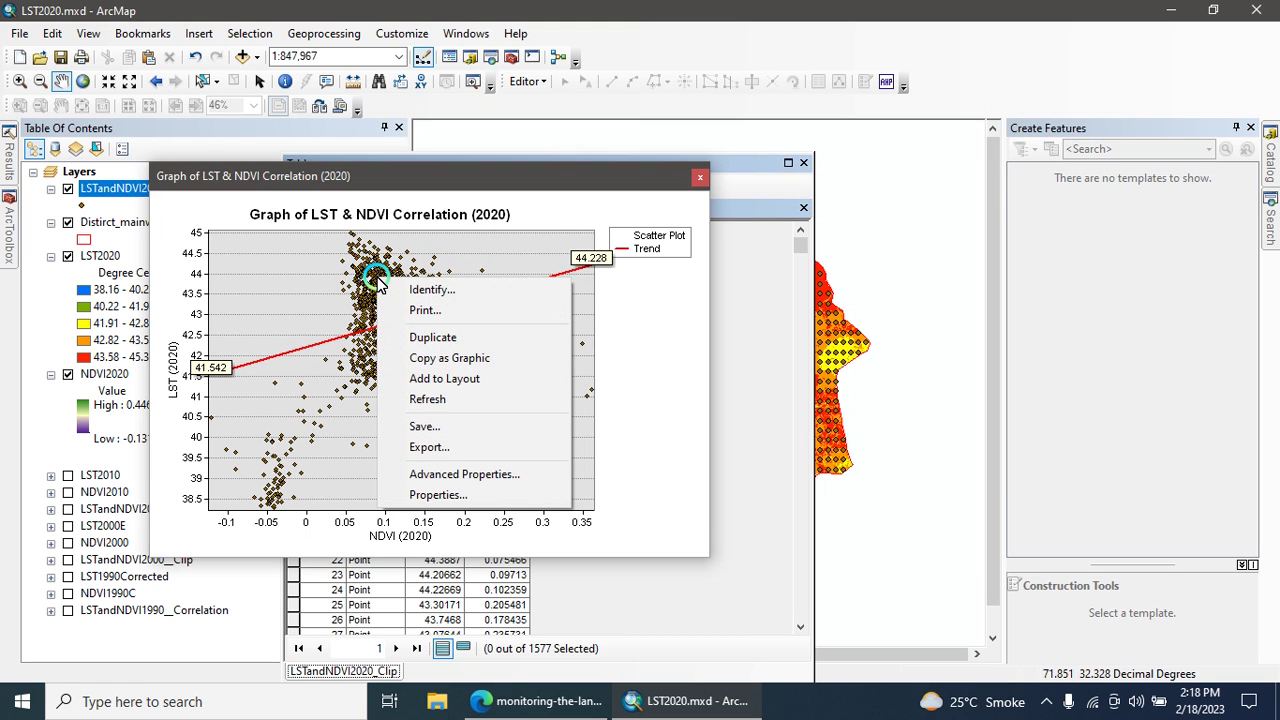
- Export the graph as JPEG with 100% quality and 400 DPI
click(433, 452)
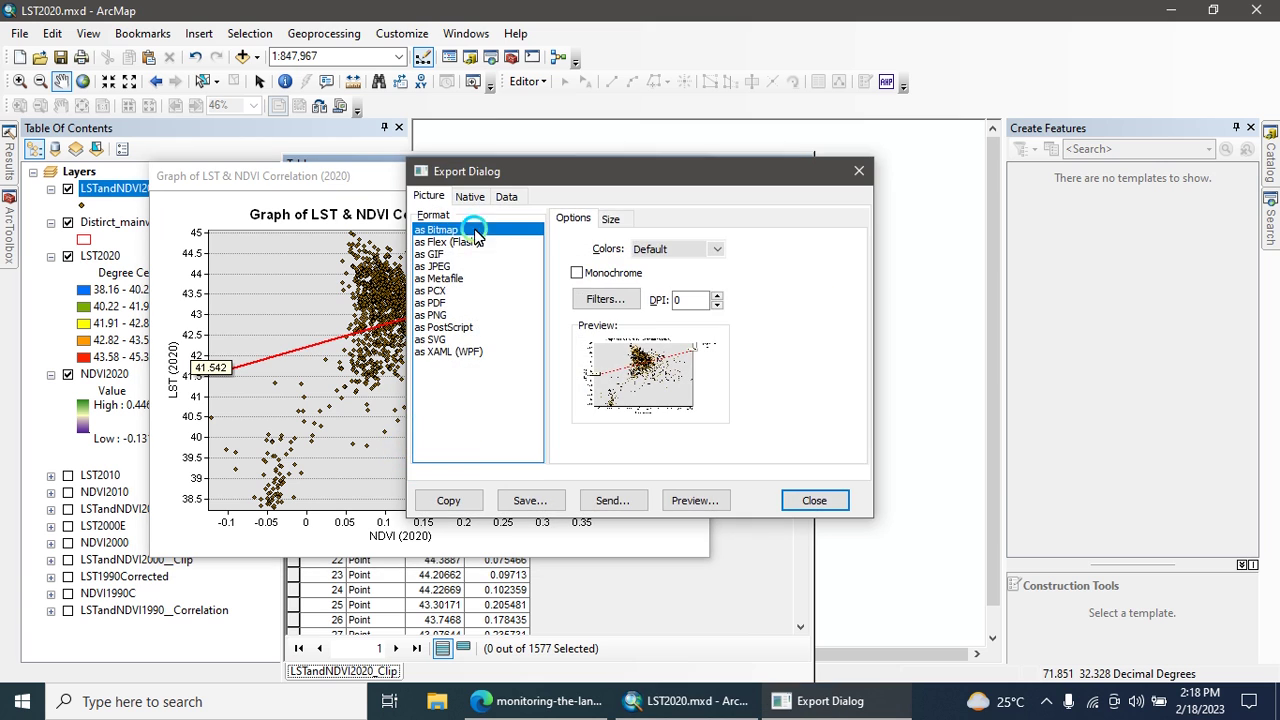
click(436, 266)
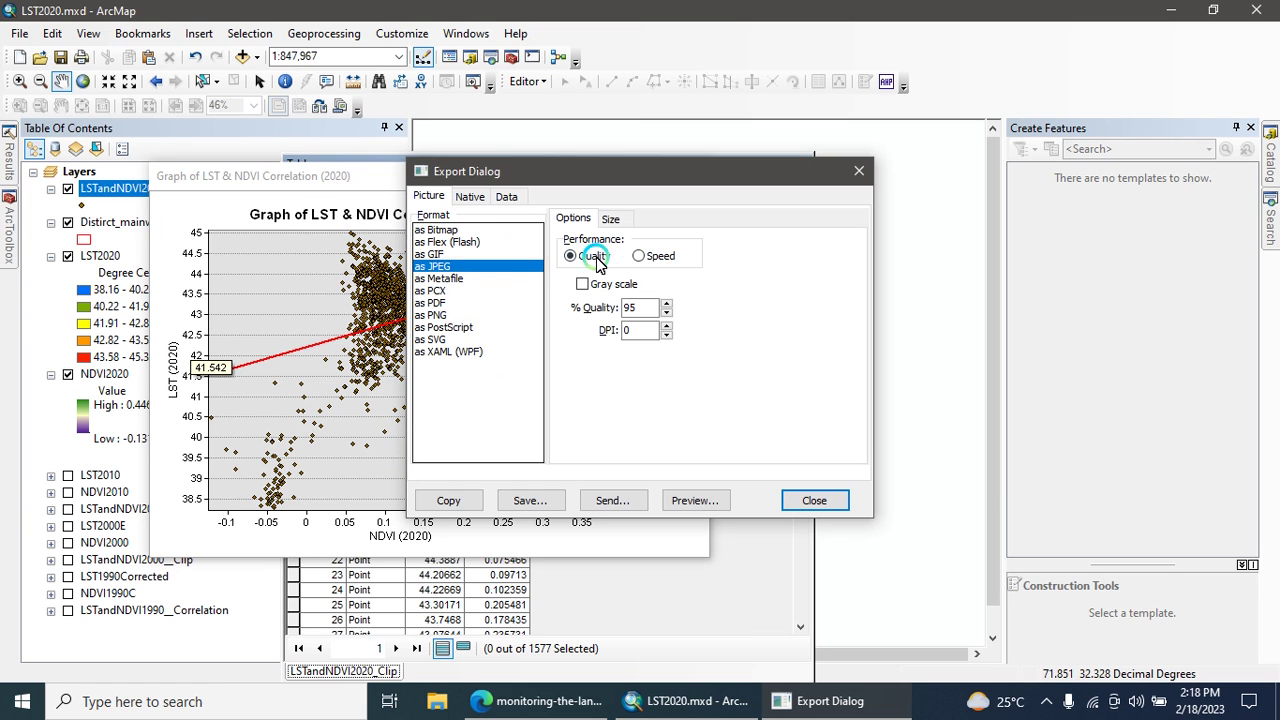
click(597, 310)
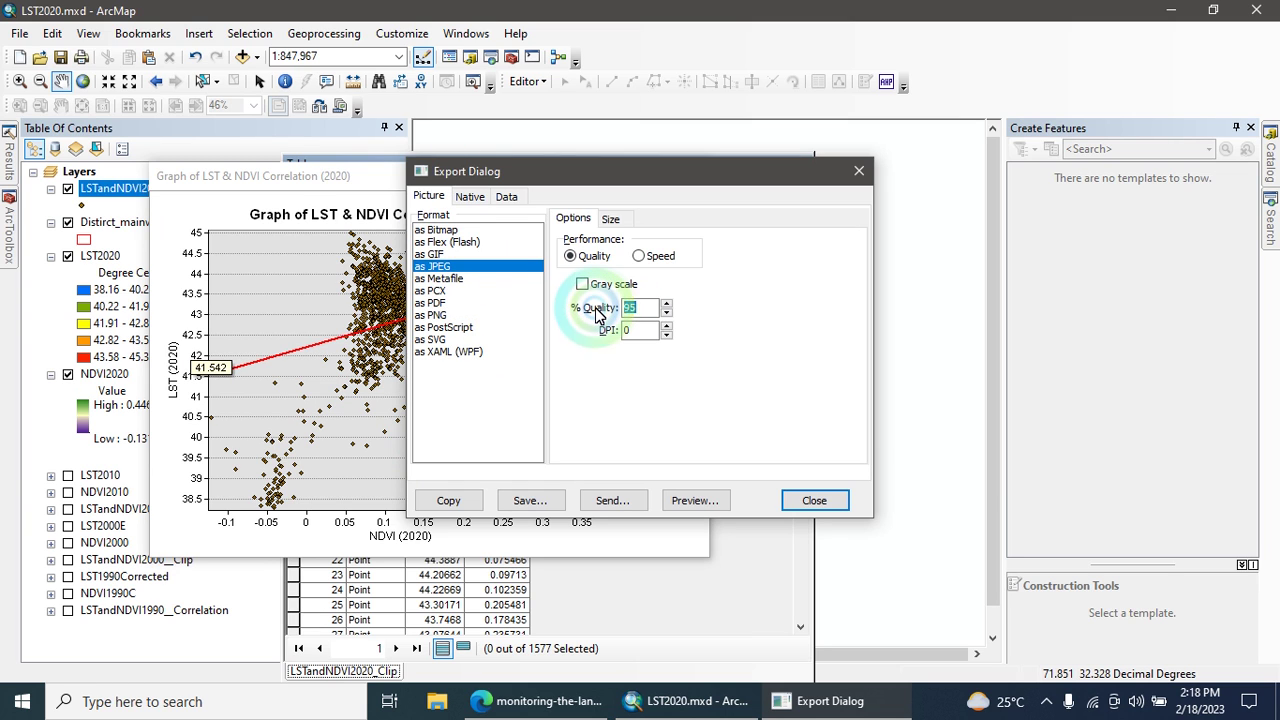
text(100)
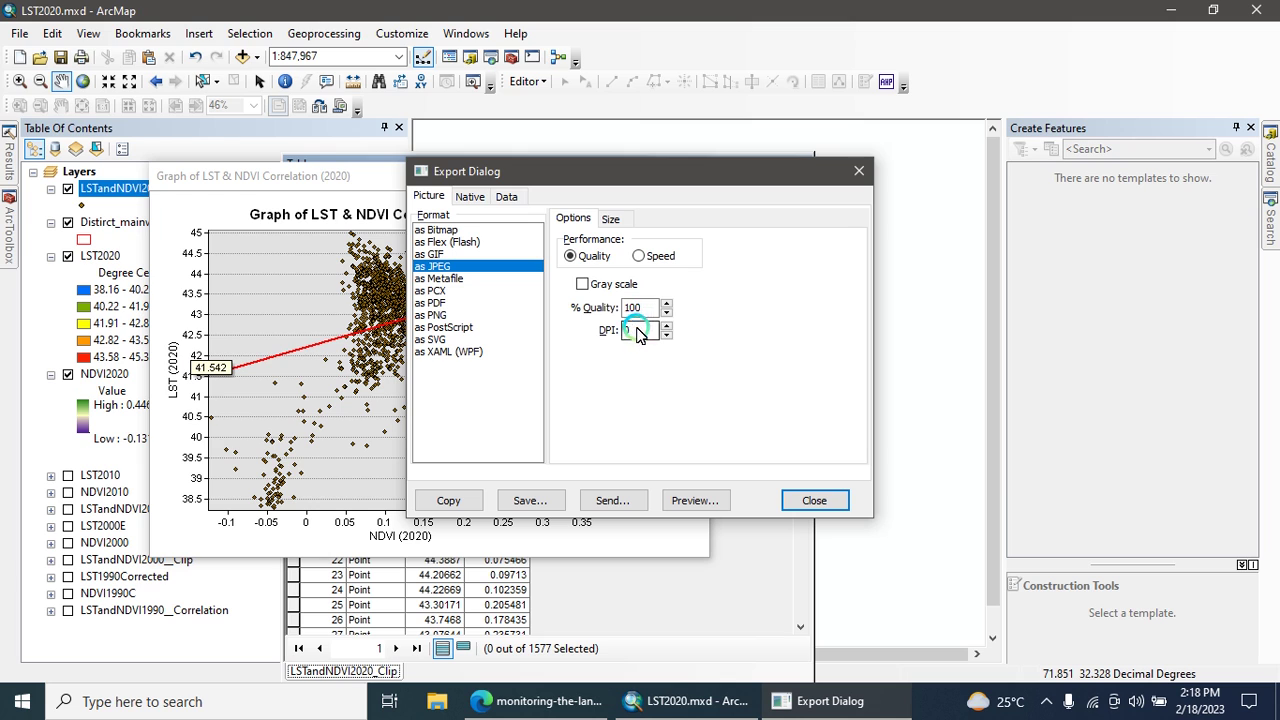
click(594, 334)
text(400)
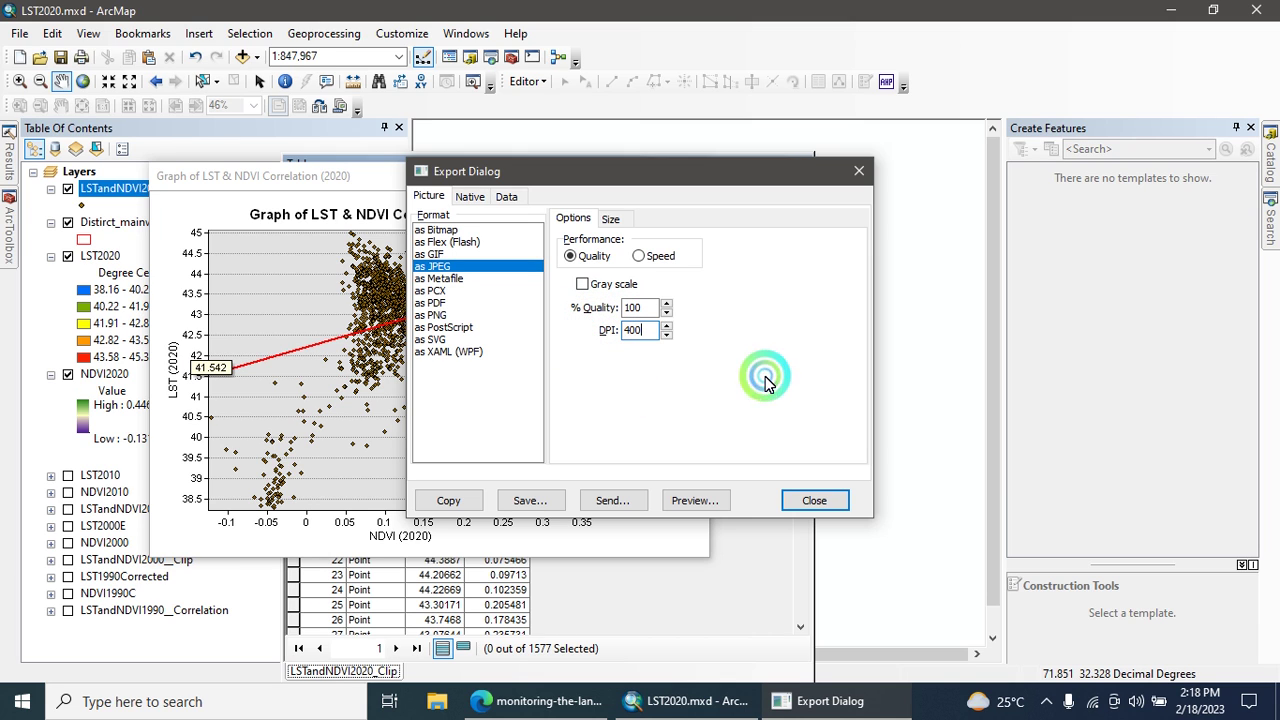
- Preview the exported image, close the preview, and bring up the Save As location
click(700, 500)
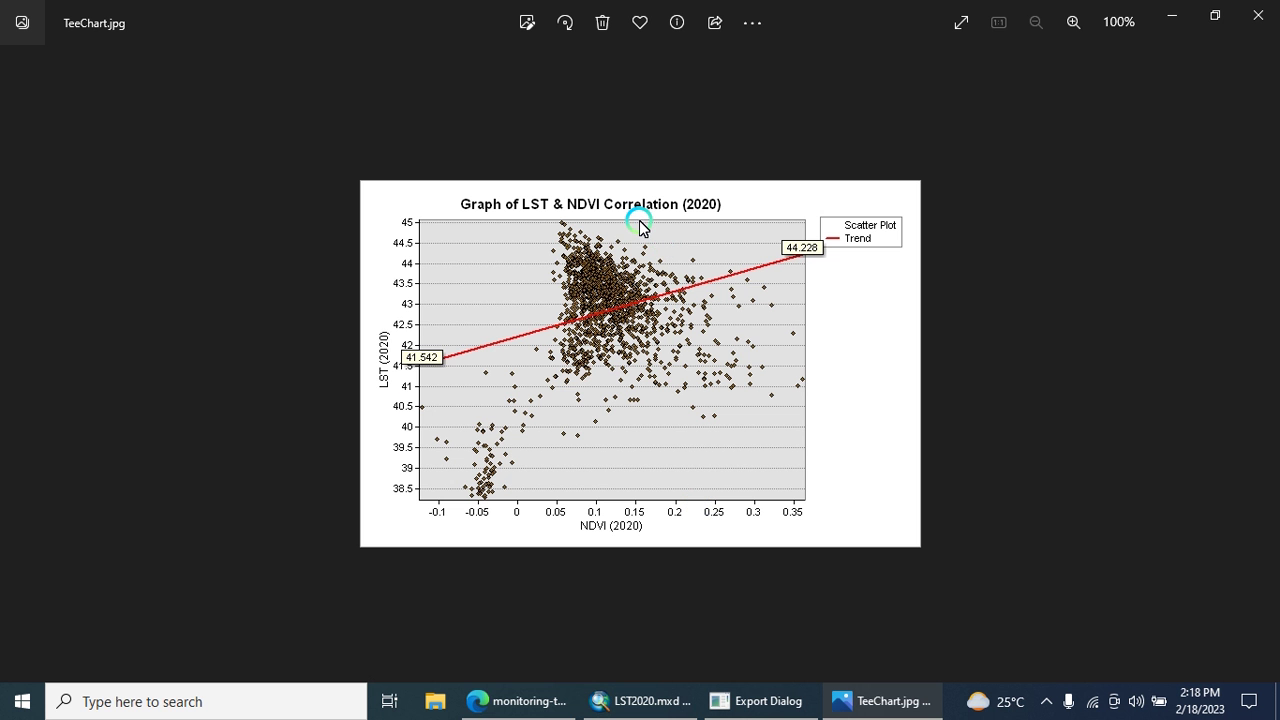
click(1257, 15)
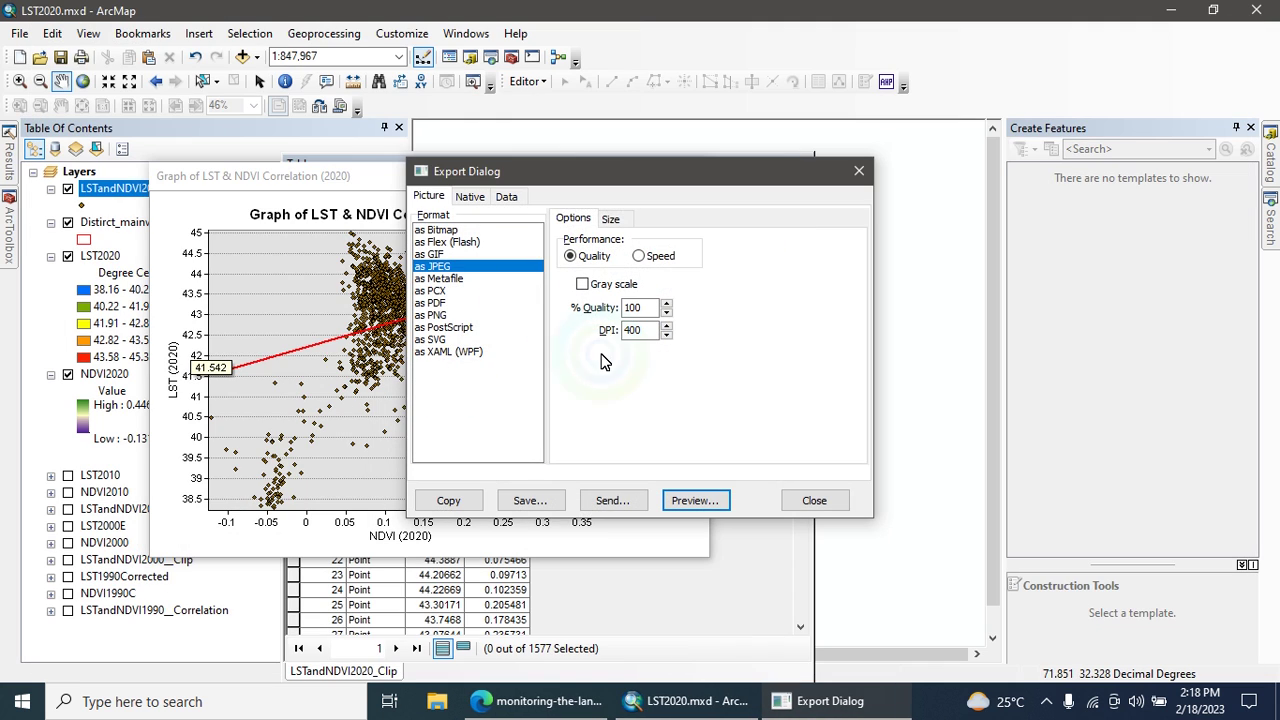
click(530, 500)
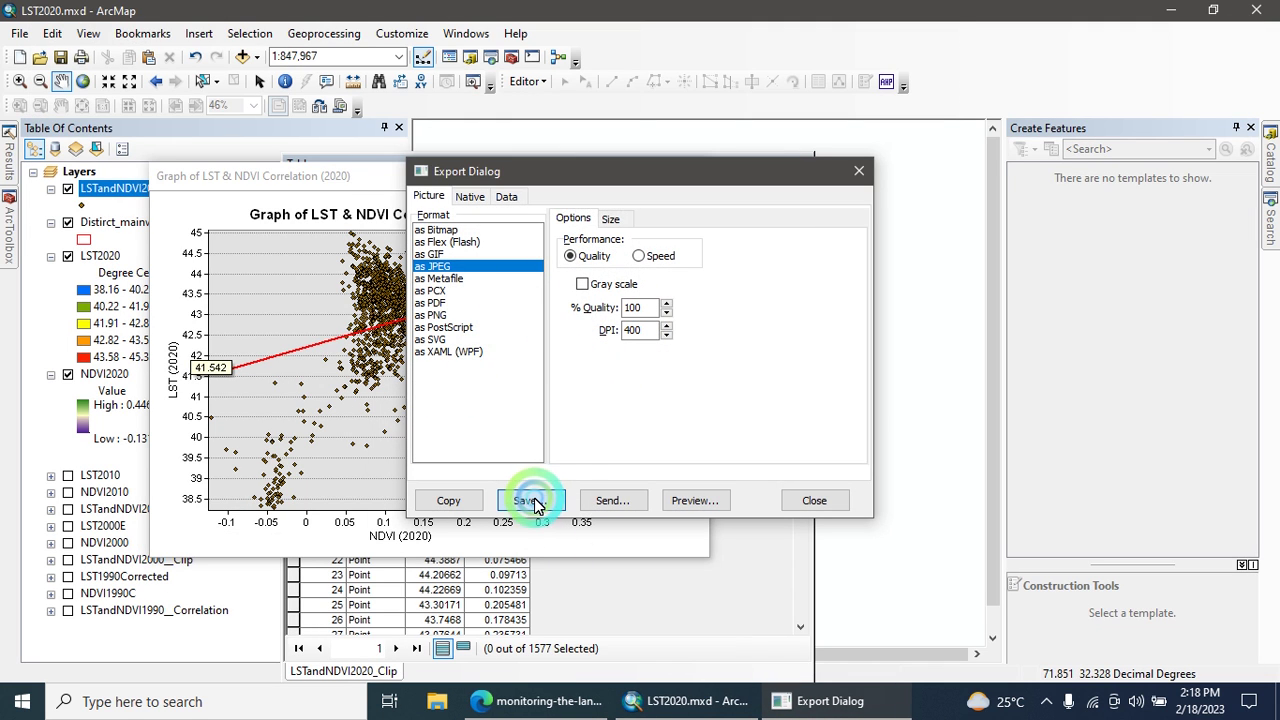
- Save the graph image on the Desktop as C2020.jpg
click(557, 286)
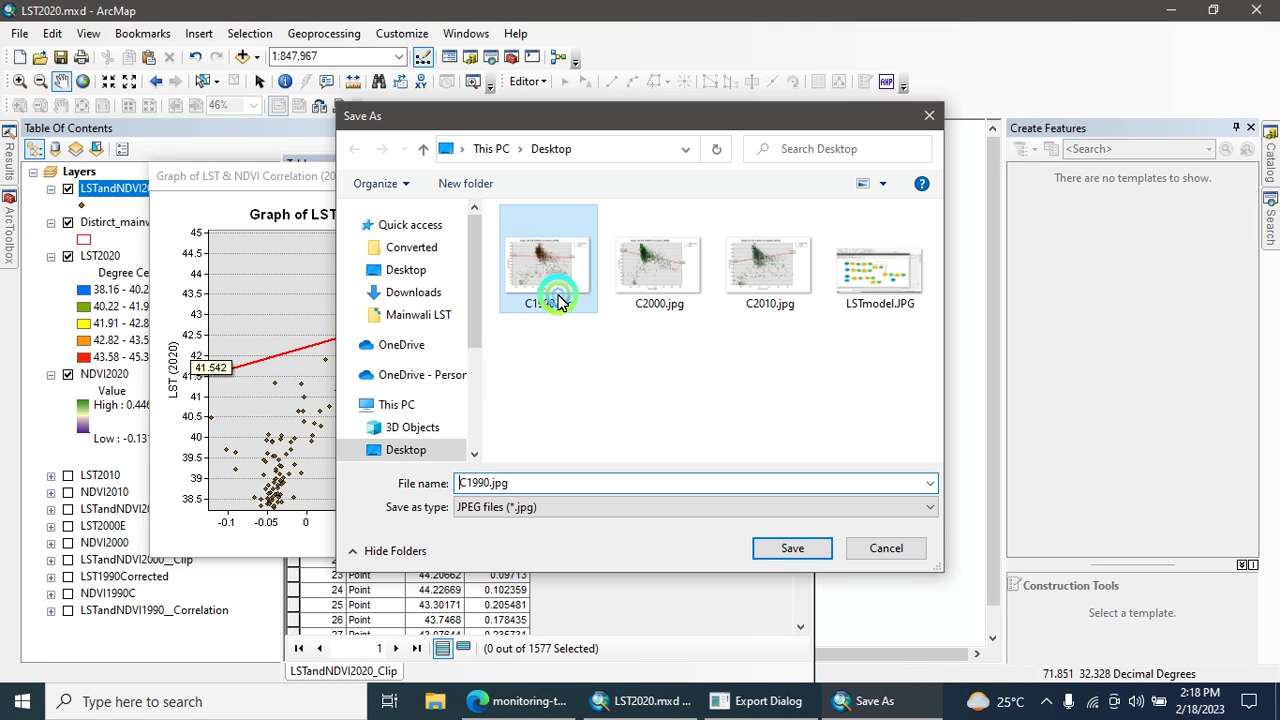
click(482, 490)
click(482, 490)
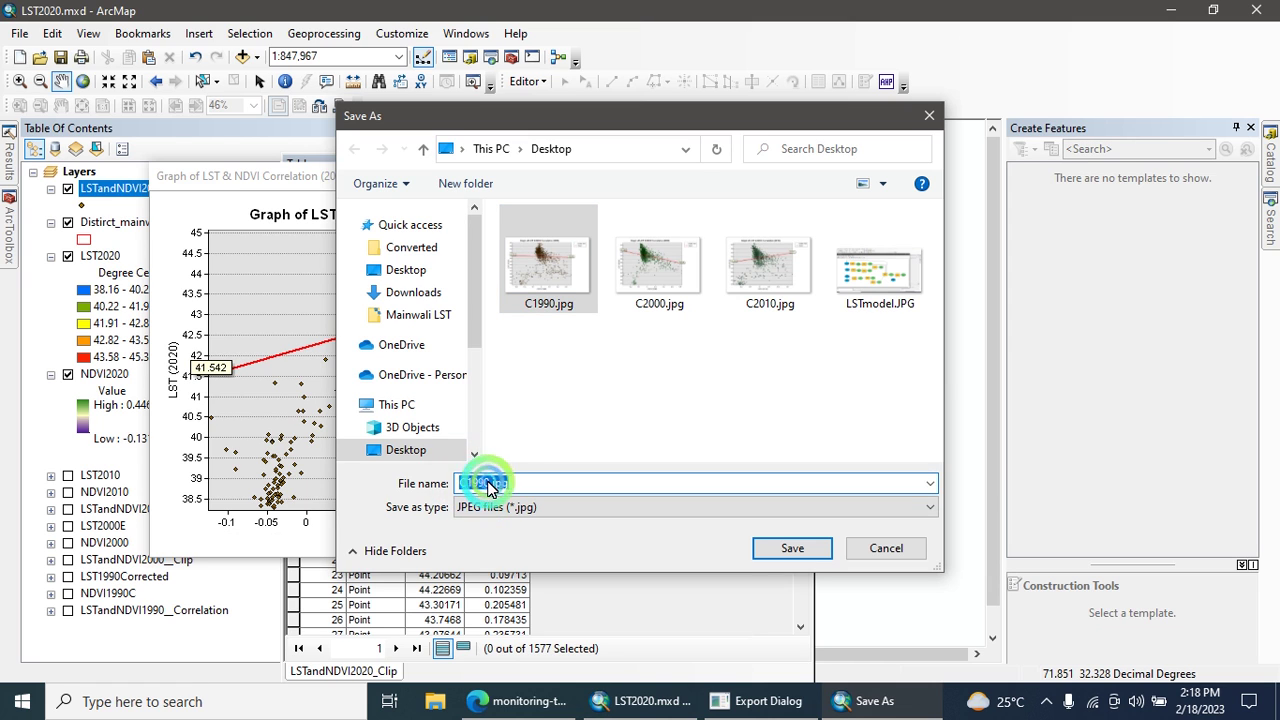
click(490, 488)
click(497, 485)
key(BackSpace)
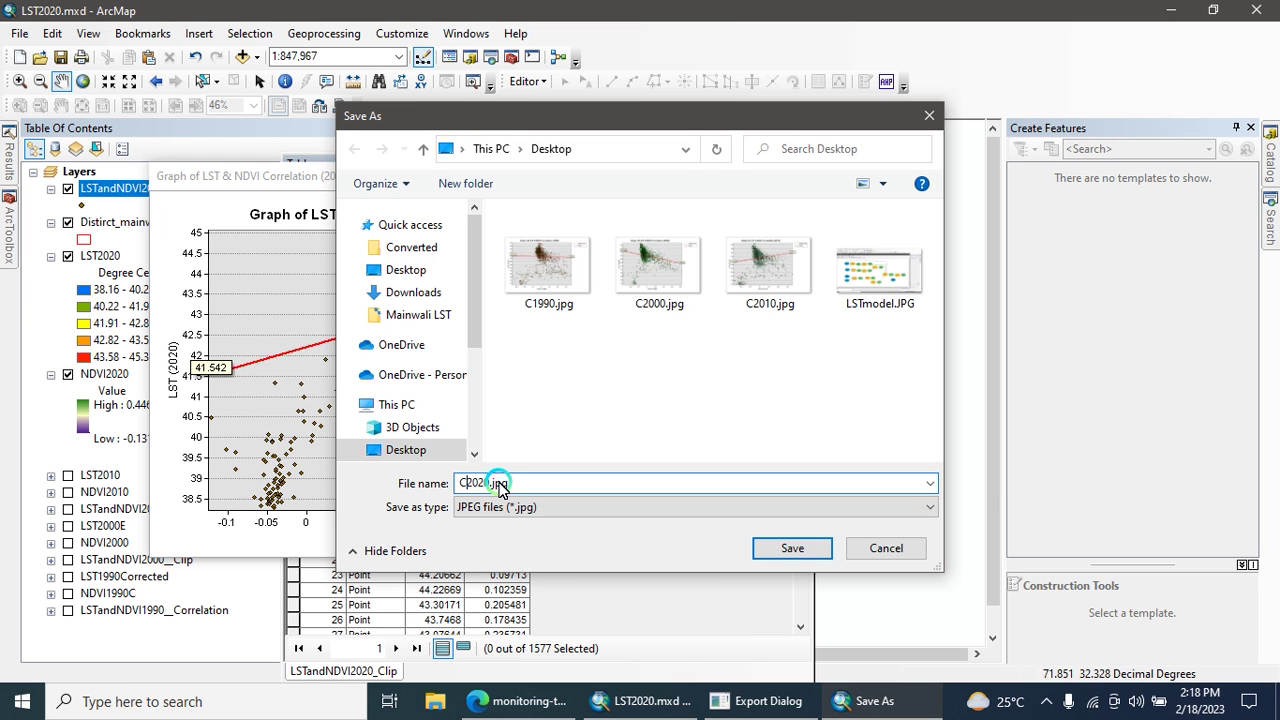
click(762, 550)
click(536, 500)
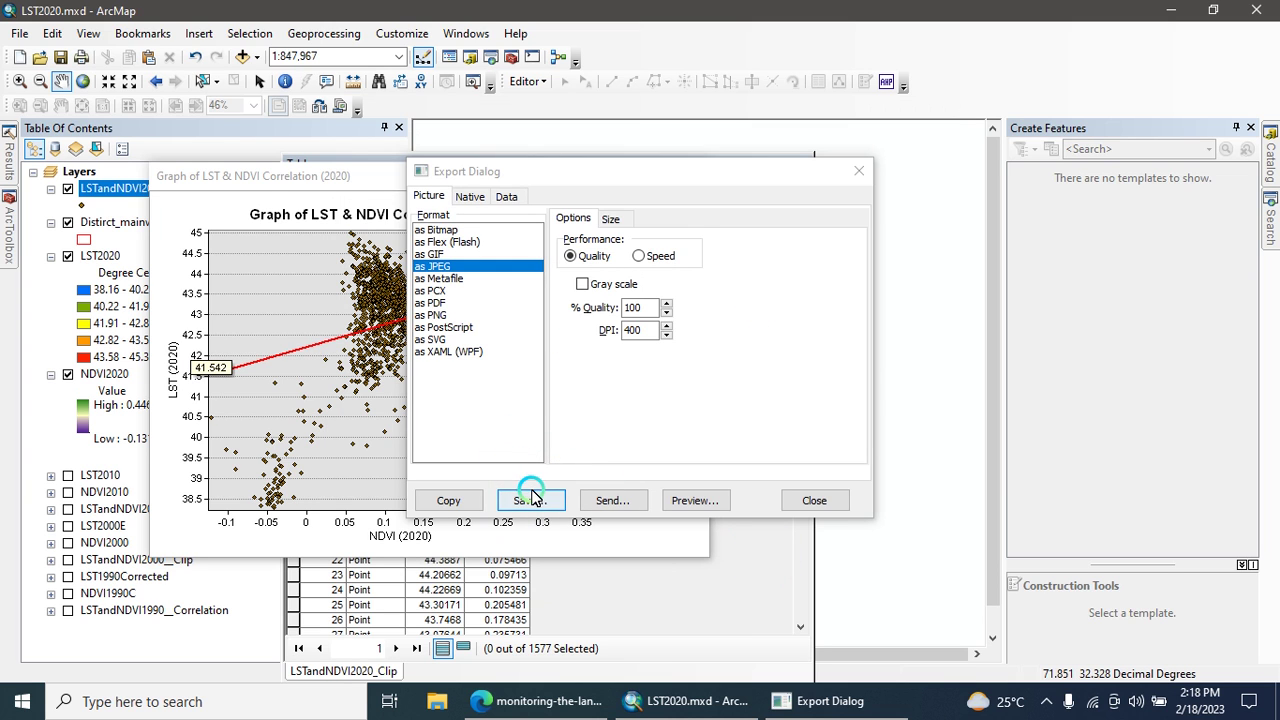
- Close the Export Dialog, graph window and attribute table to return to the map
click(862, 175)
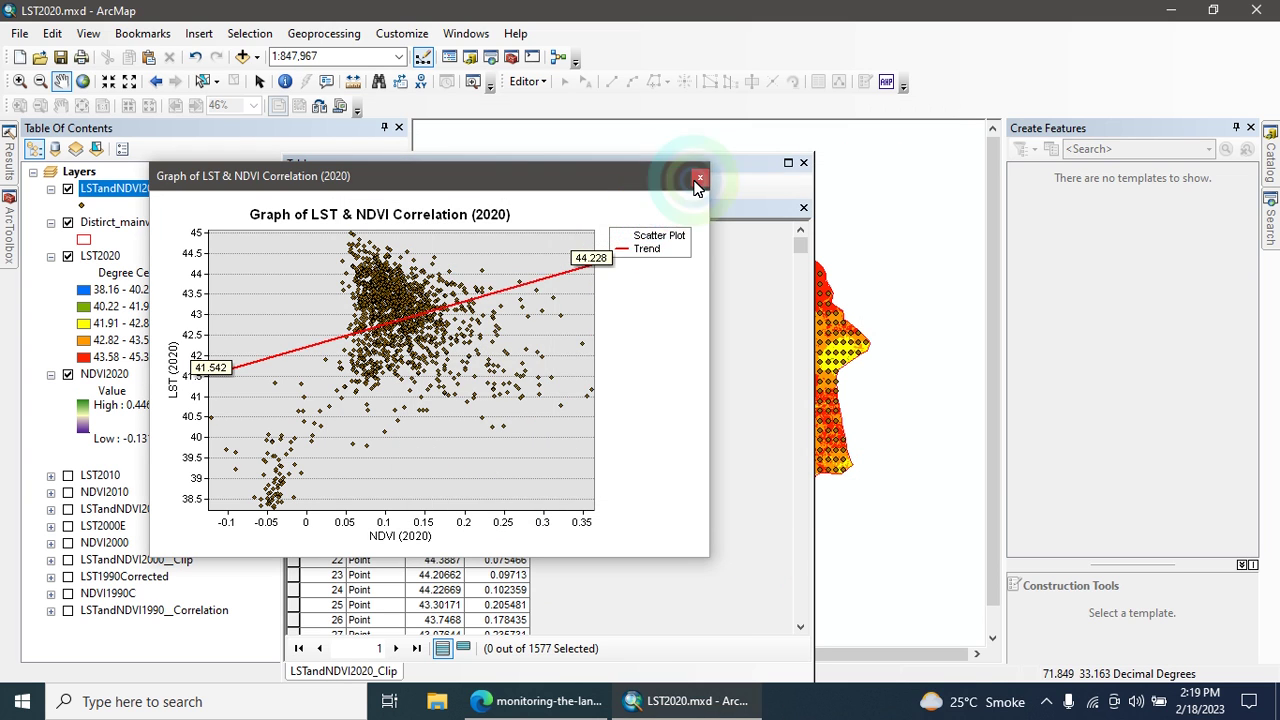
click(694, 177)
click(803, 162)
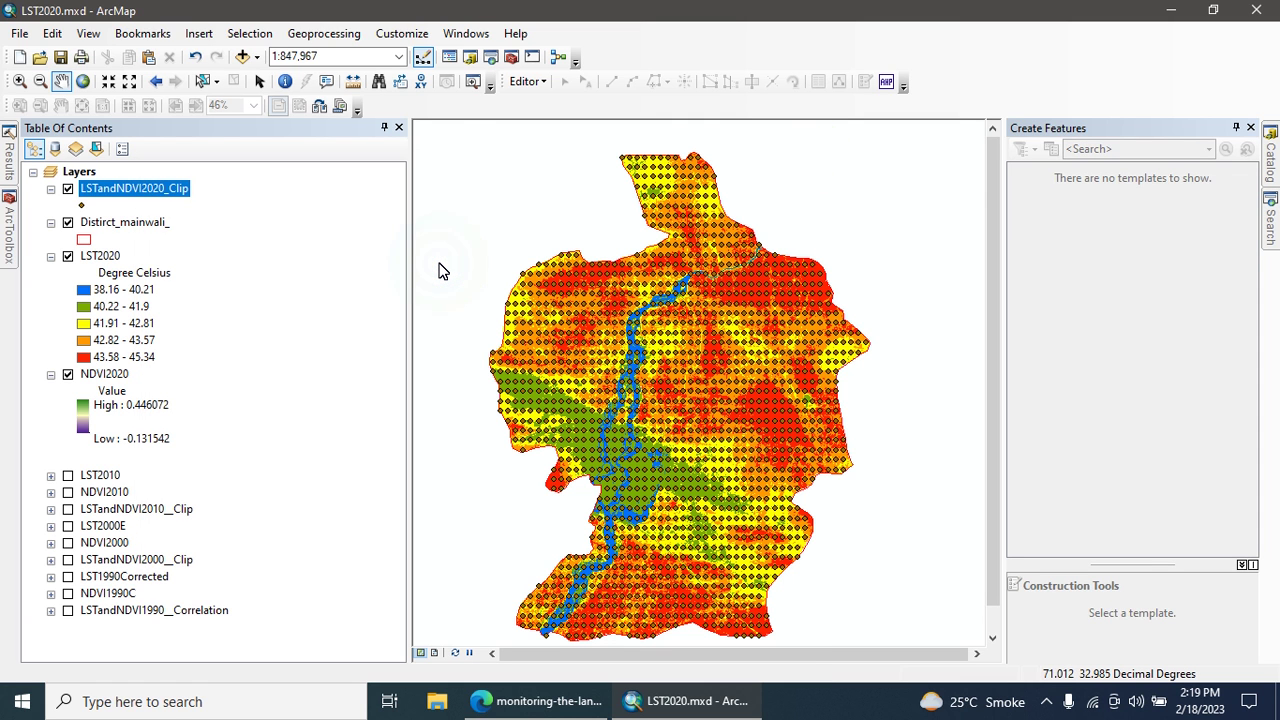